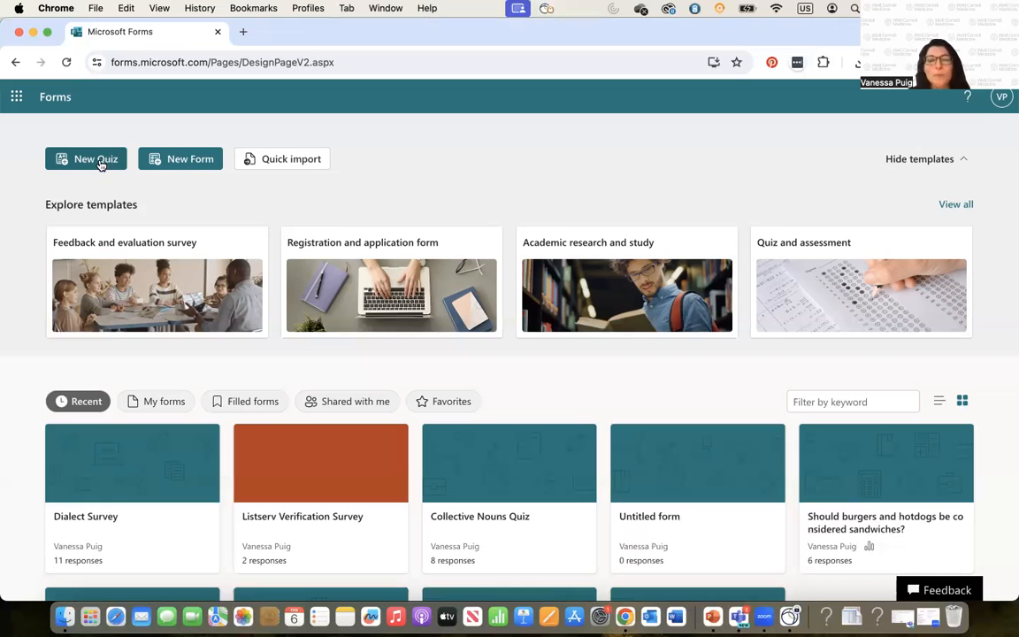
Step: Browse the recent, own, filled, shared and favorite forms lists on the home page, returning to the own forms
scroll(137, 289, down, 1)
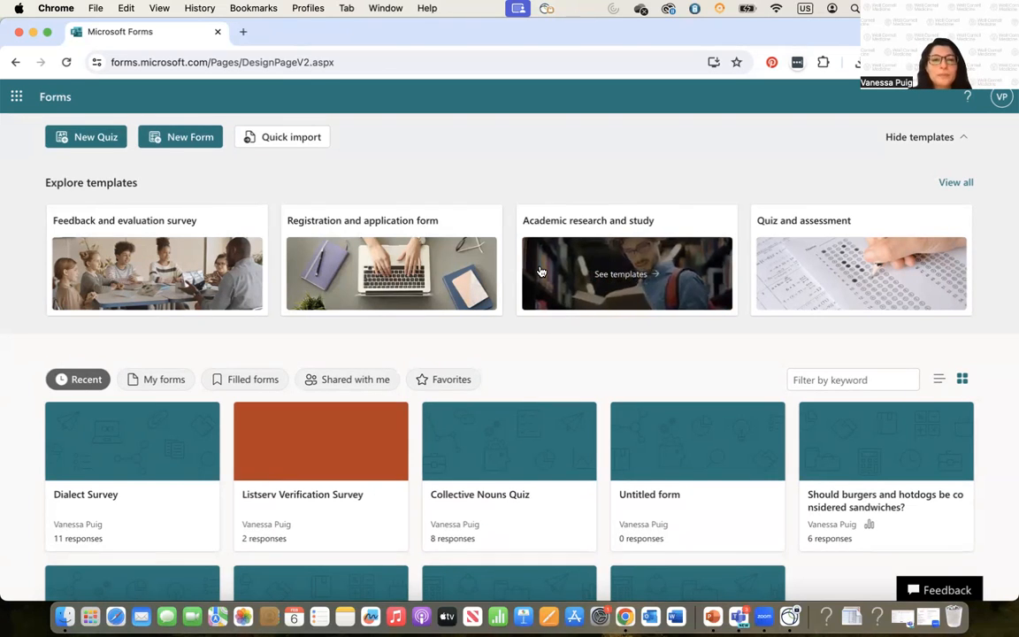
scroll(498, 373, down, 1)
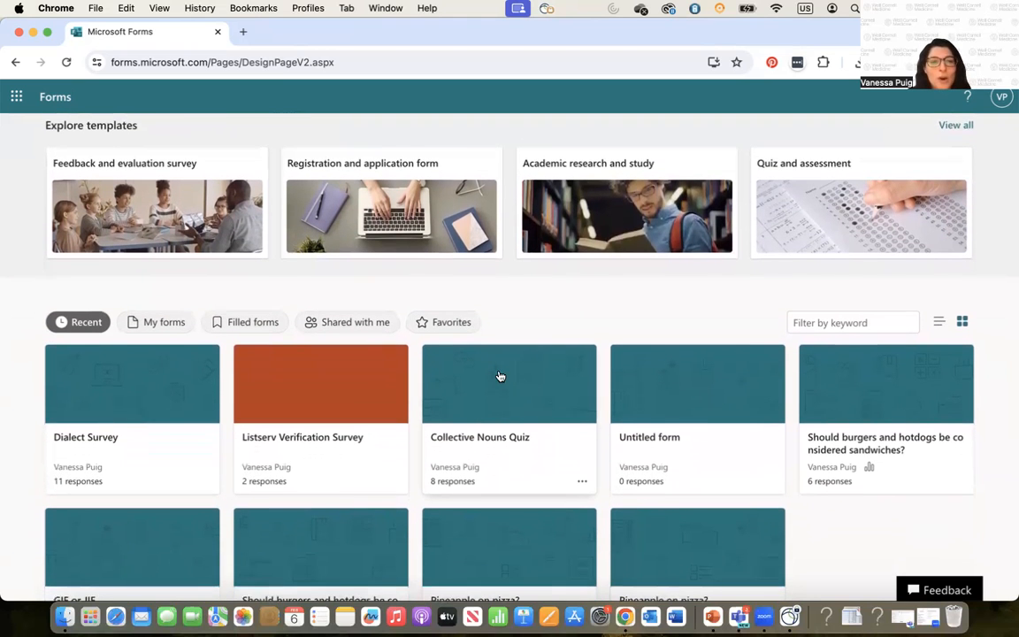
scroll(500, 376, down, 2)
scroll(500, 376, down, 1)
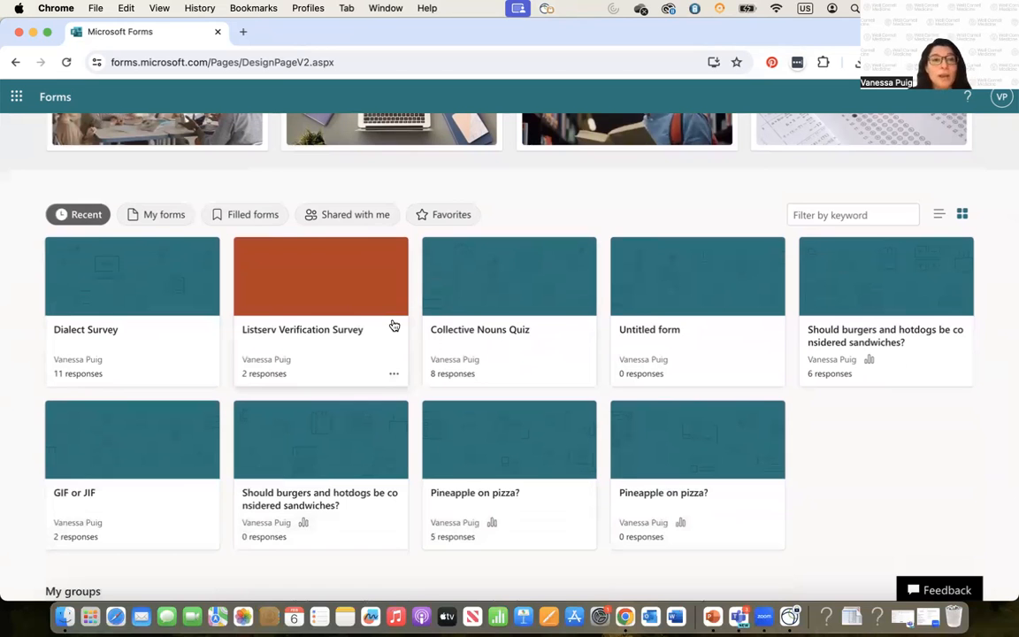
scroll(393, 326, up, 2)
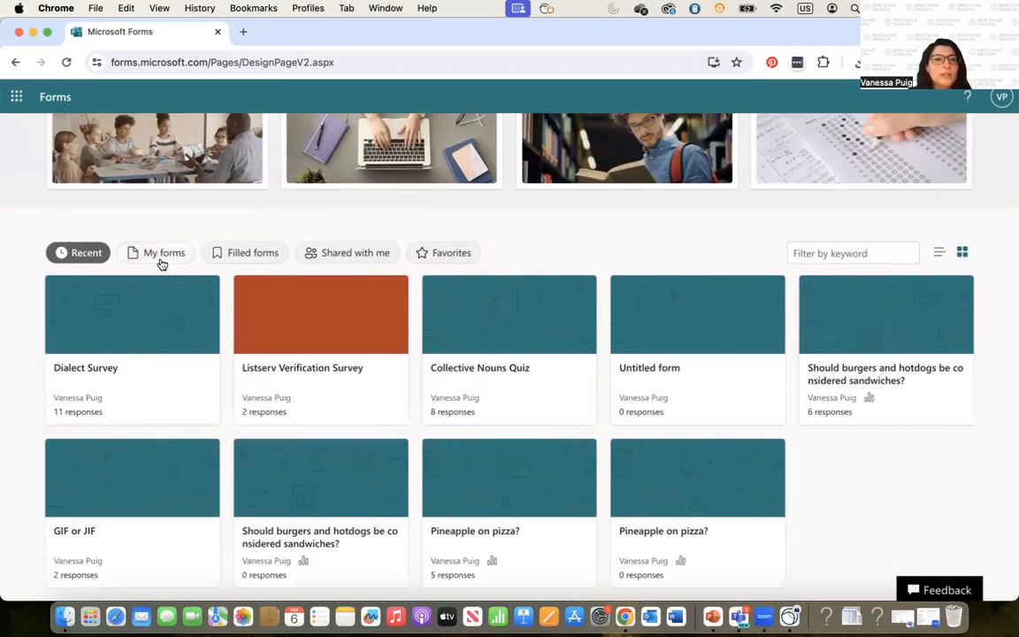
click(161, 257)
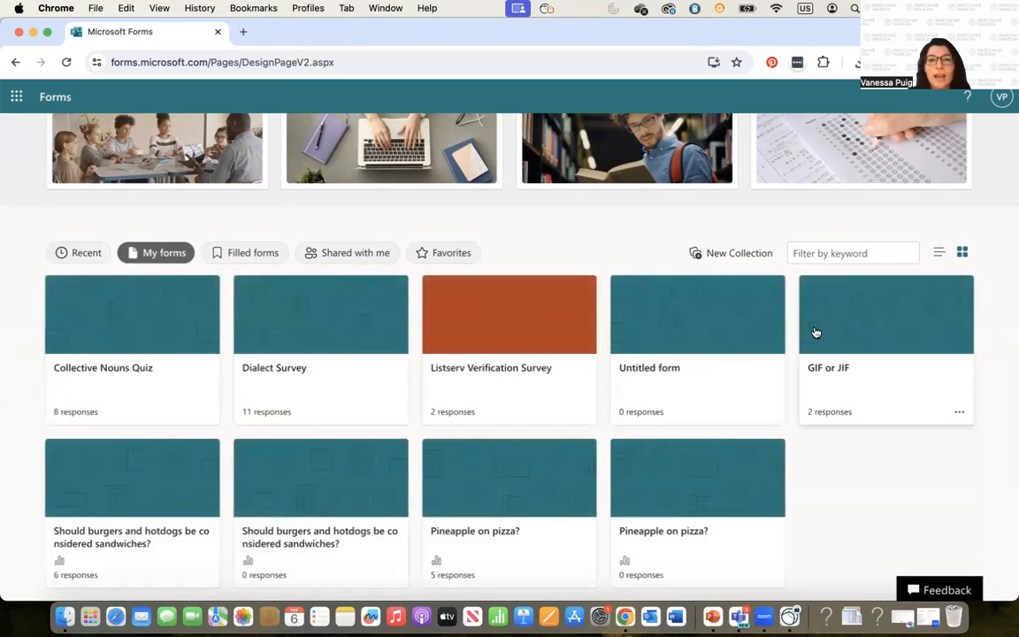
click(244, 260)
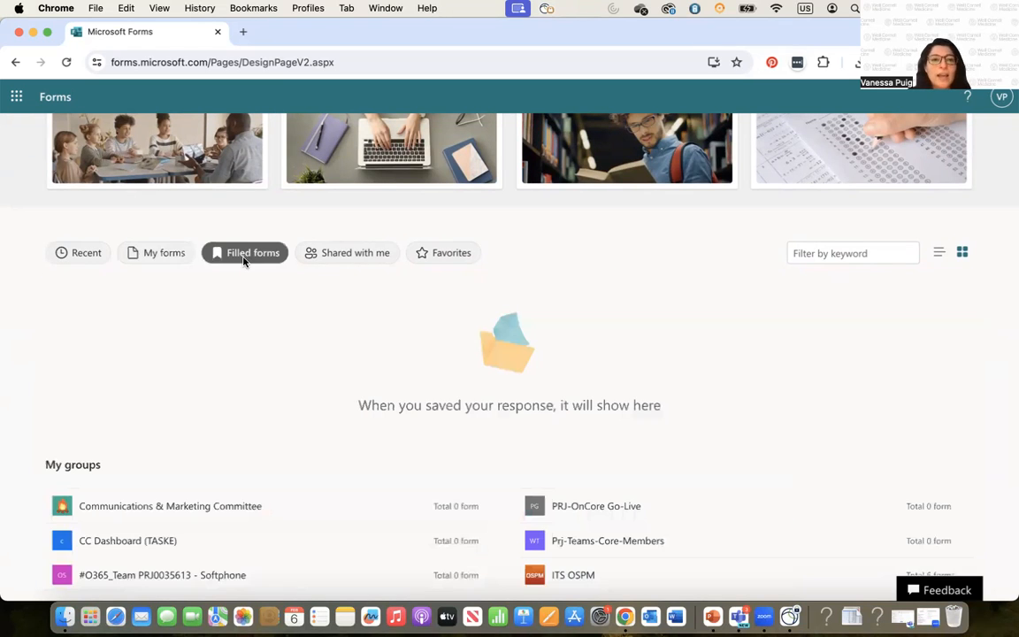
click(340, 257)
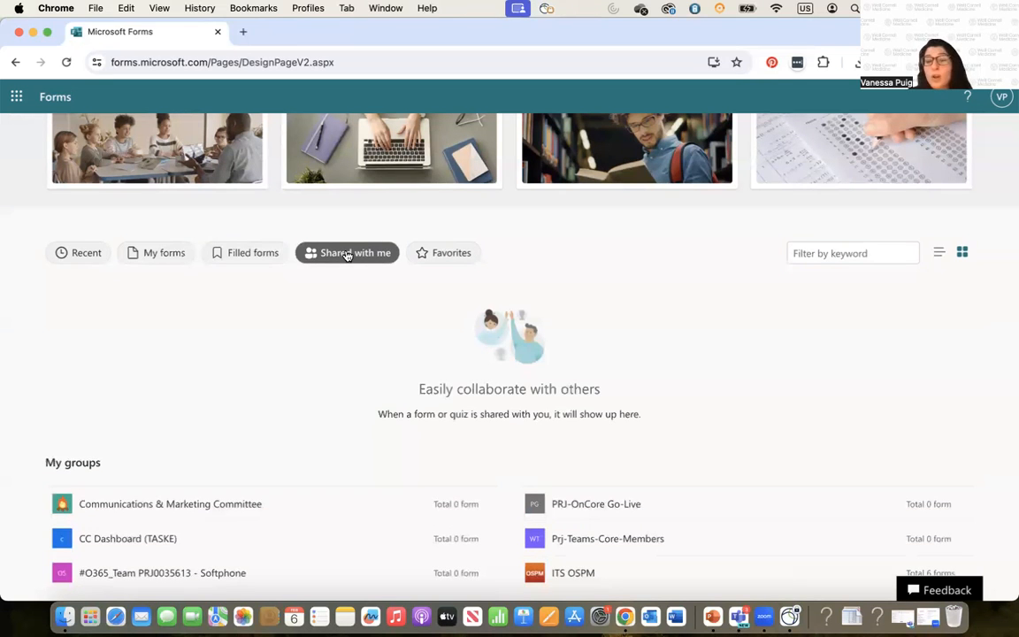
click(435, 258)
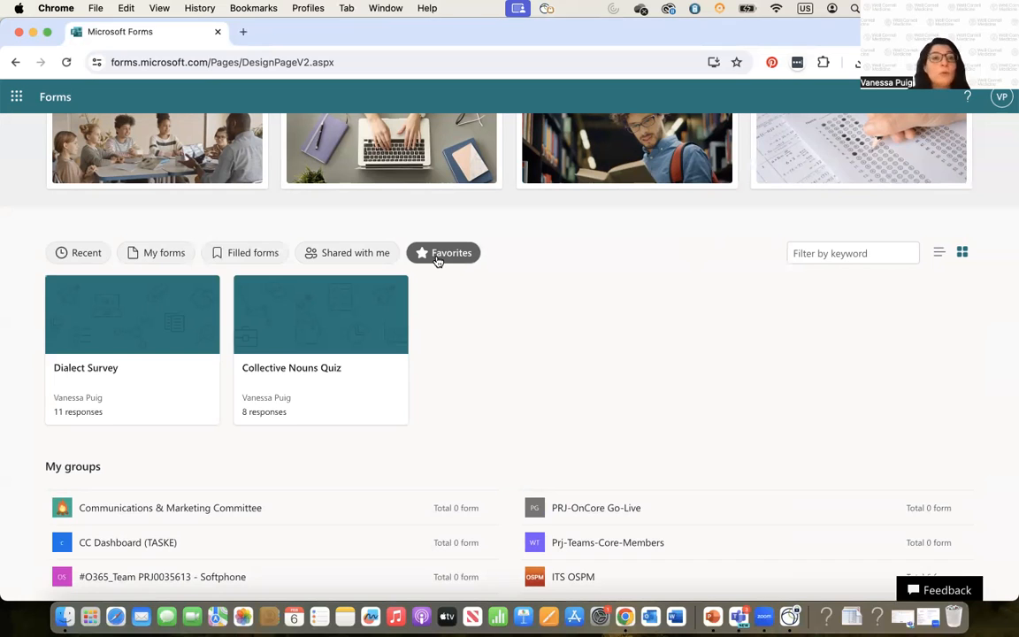
click(147, 260)
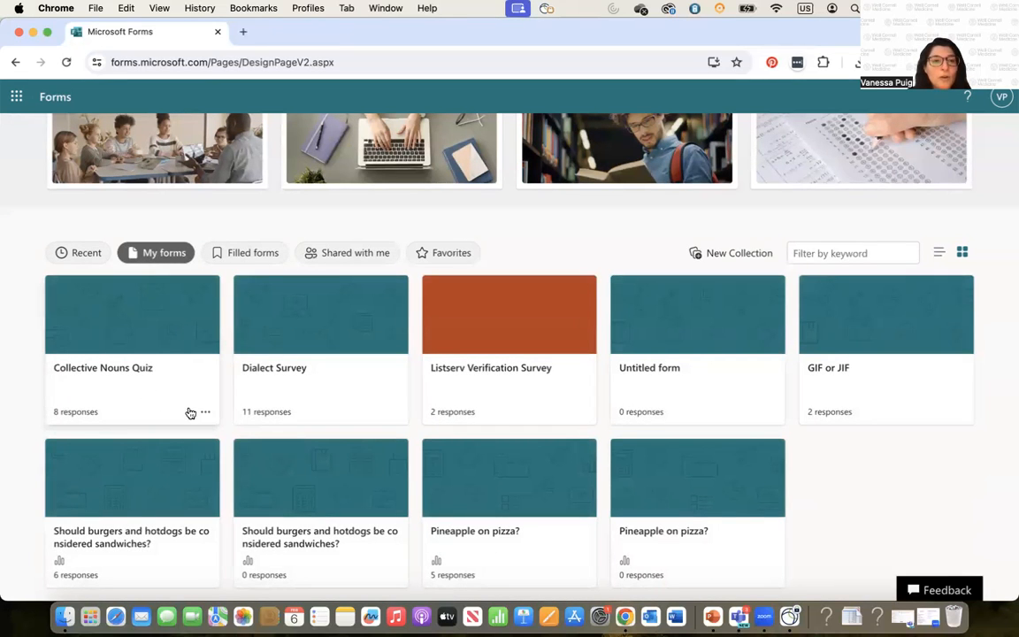
Step: Look through the groups to which the Collective Nouns Quiz can be moved, without moving it
click(205, 414)
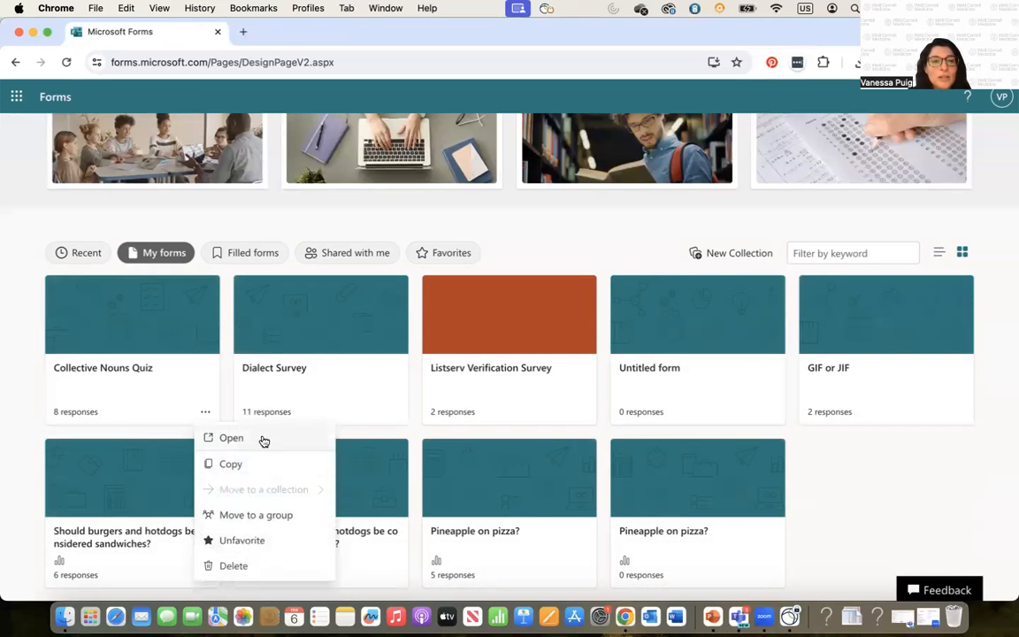
click(267, 519)
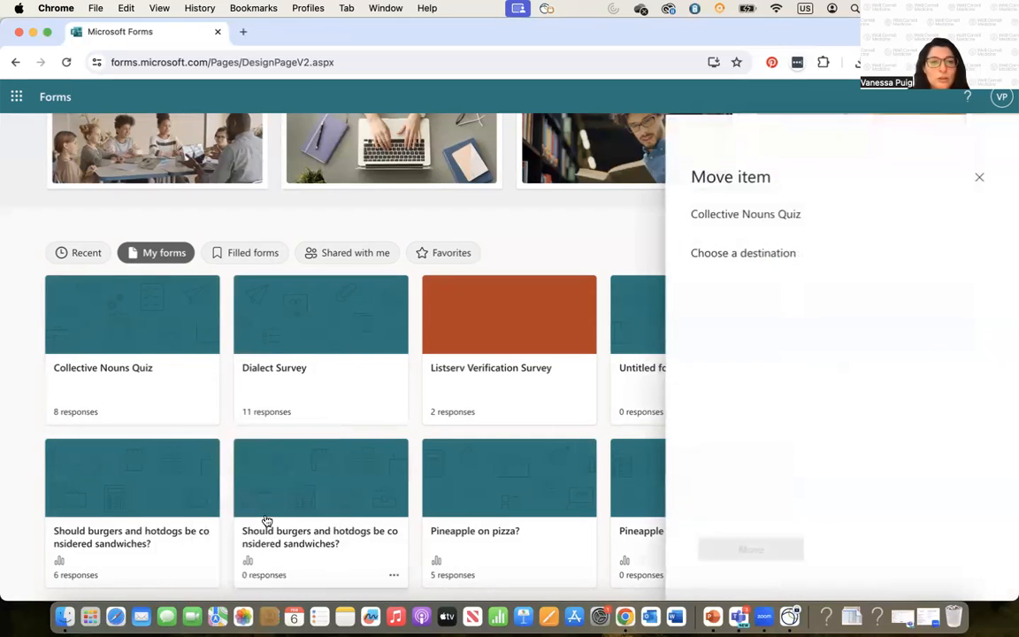
scroll(823, 386, down, 2)
scroll(823, 387, down, 5)
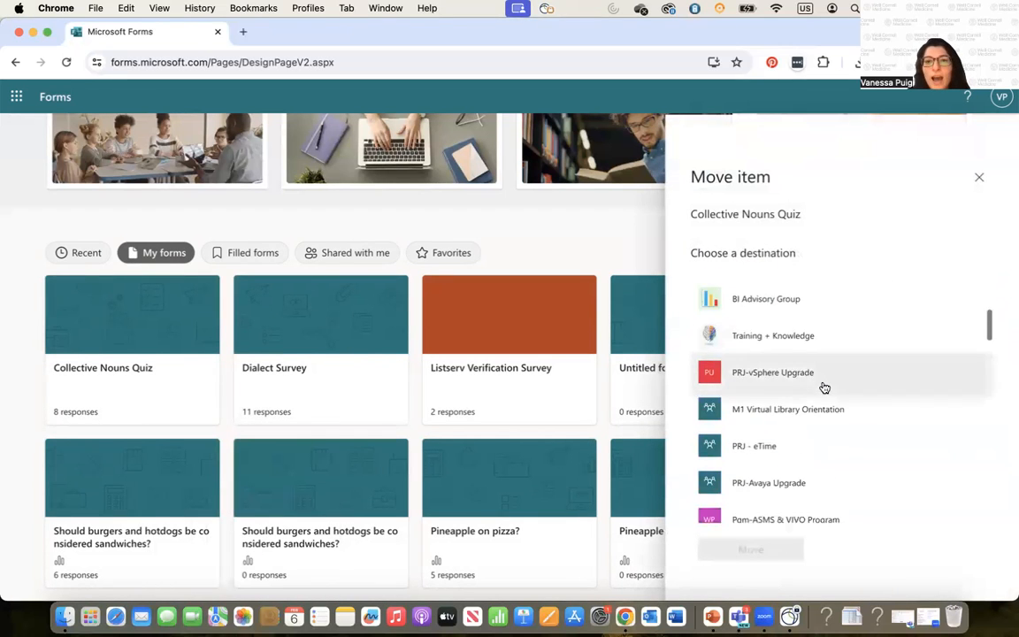
scroll(823, 386, up, 6)
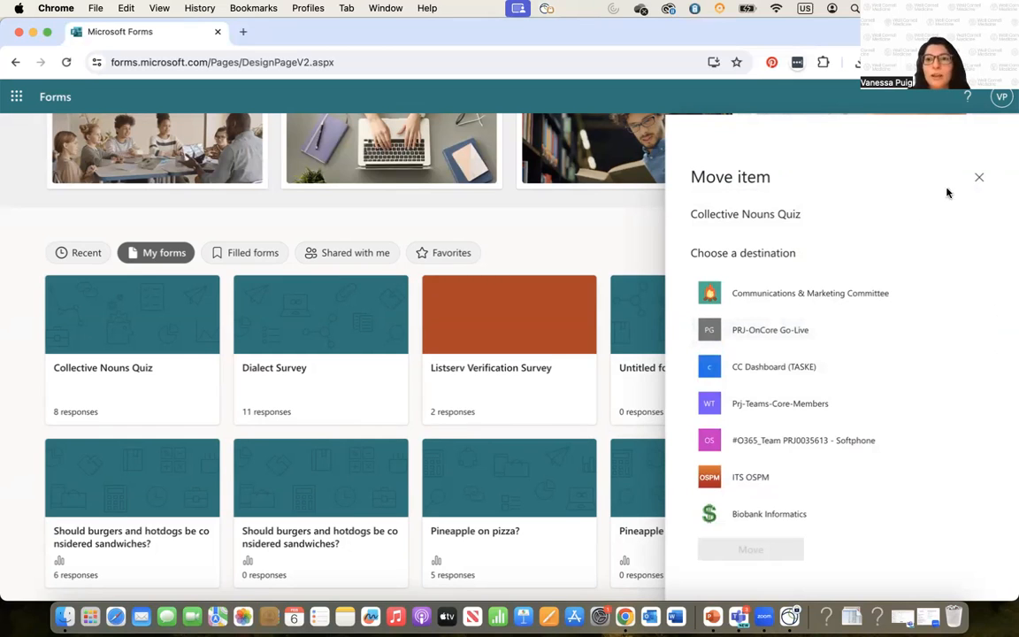
click(980, 177)
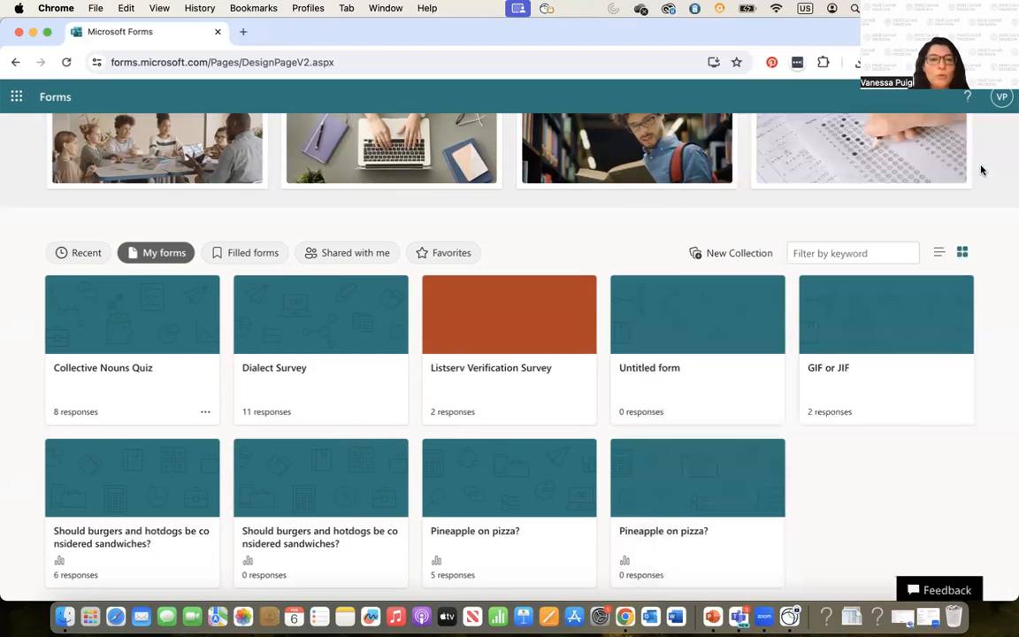
Step: Review the management options of the Collective Nouns Quiz and locate the recycle bin for deleted forms
click(203, 413)
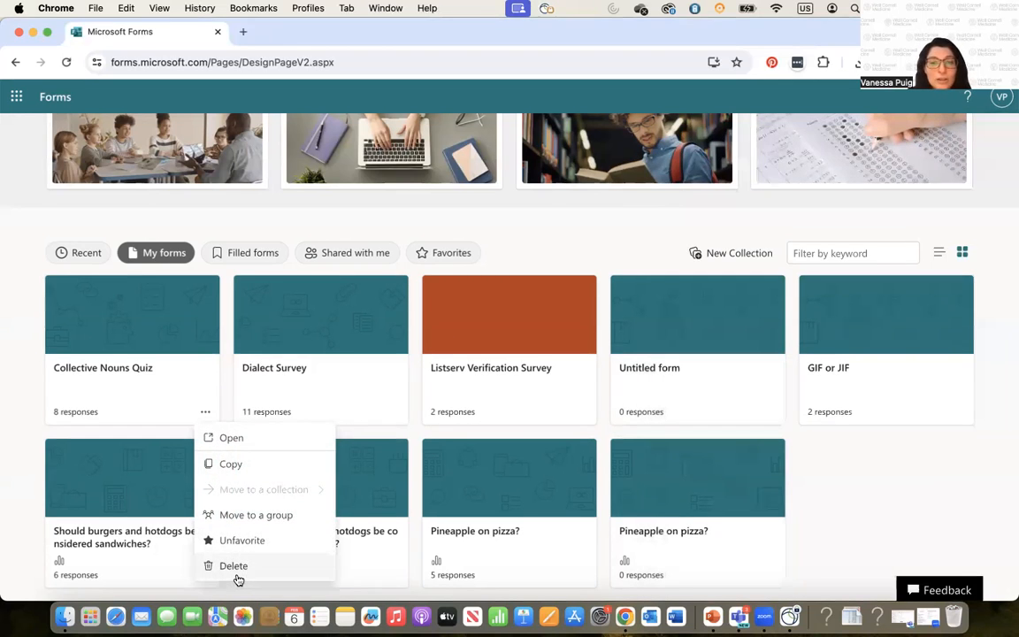
click(610, 237)
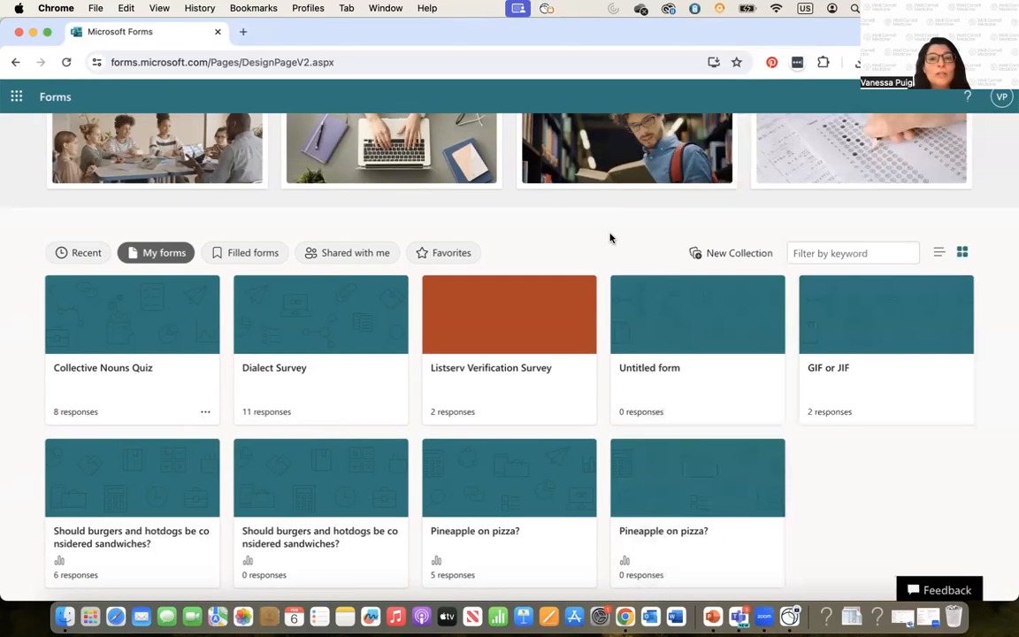
scroll(606, 248, down, 3)
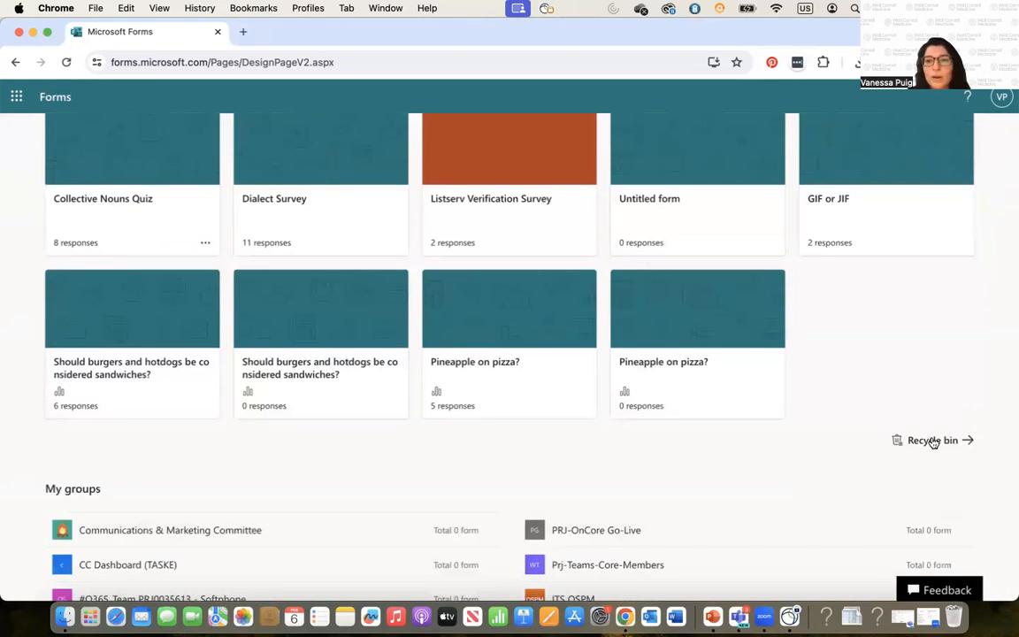
scroll(709, 418, up, 5)
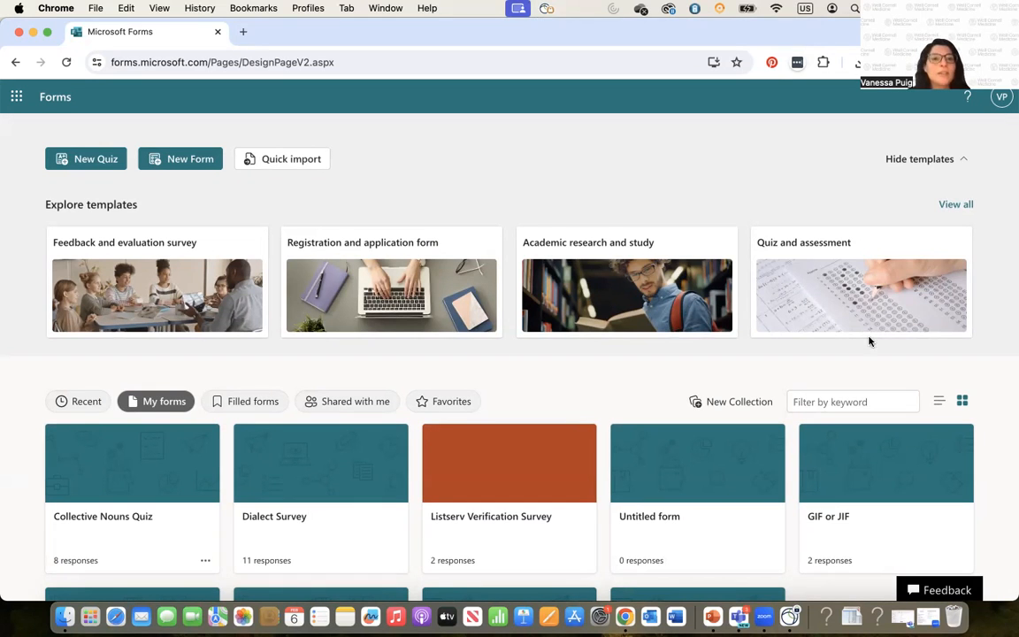
scroll(230, 482, down, 2)
scroll(229, 485, down, 6)
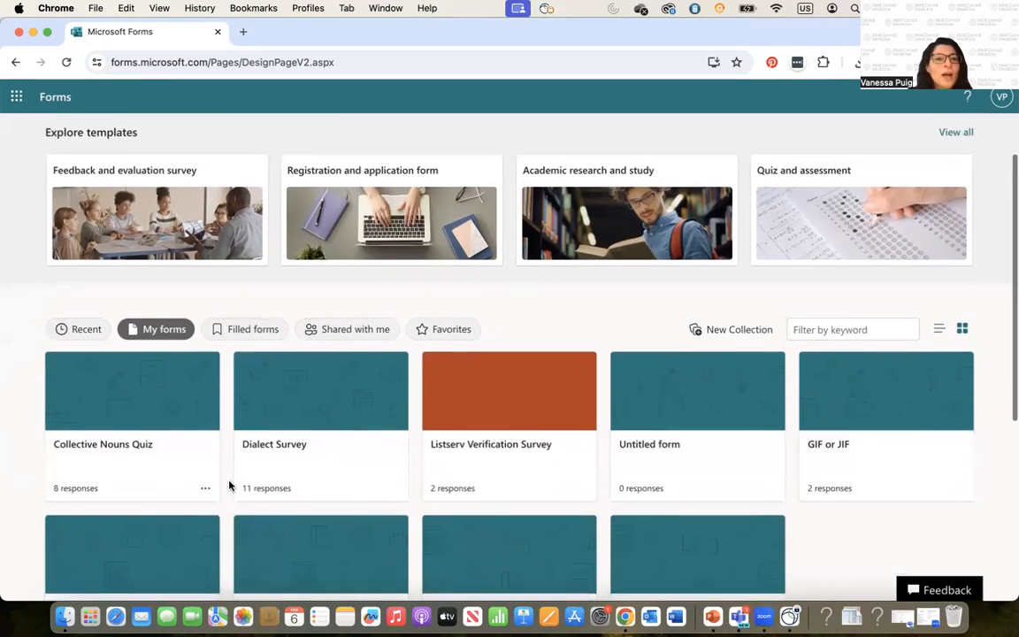
scroll(229, 485, up, 8)
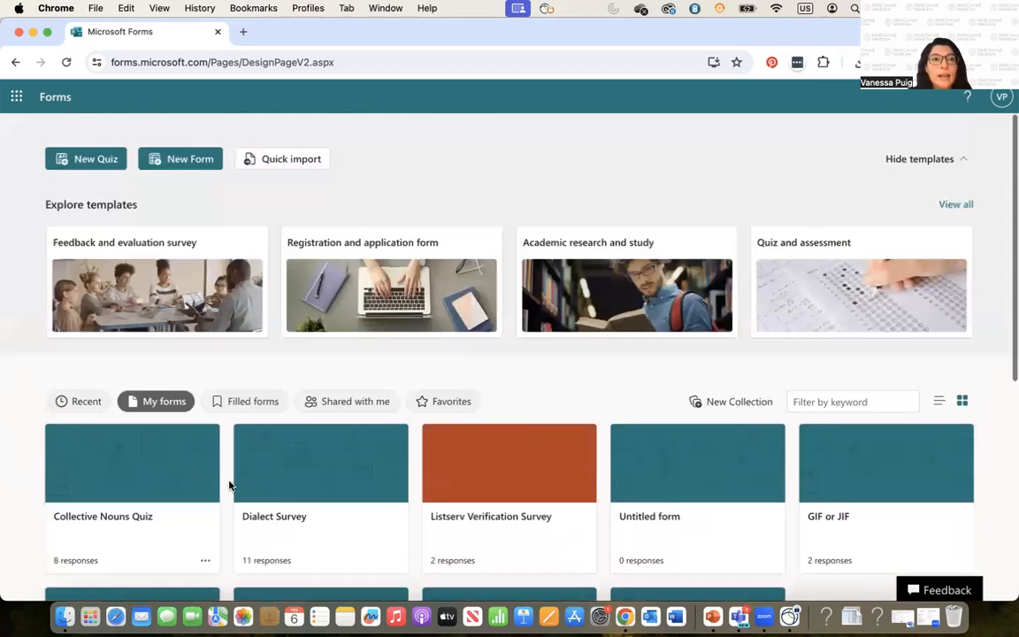
Step: Create a new form titled "Pets Survey" with the description "I just want to know about your pets!"
click(180, 164)
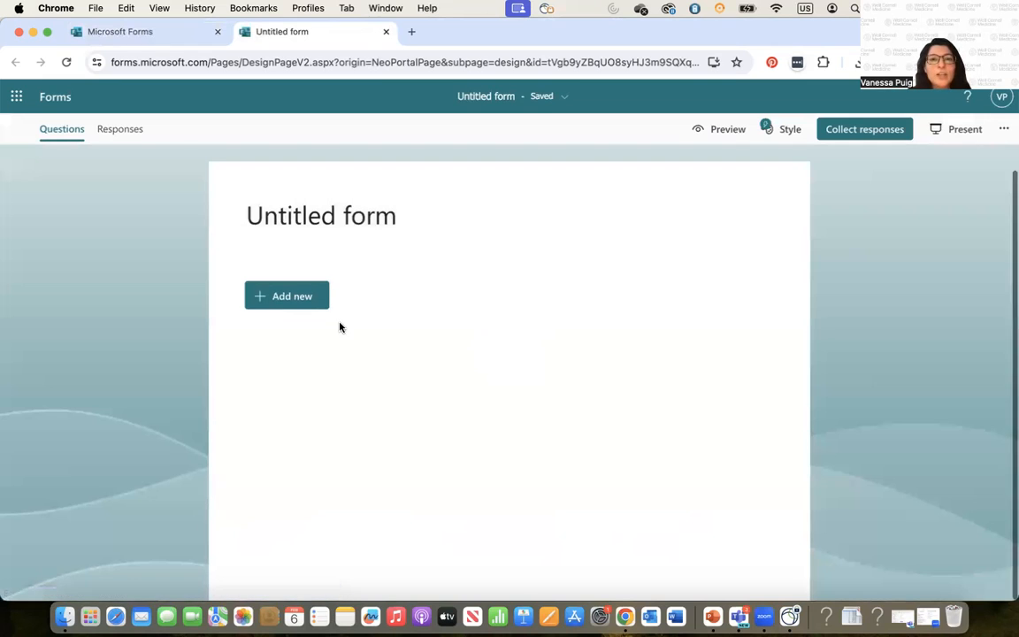
click(340, 217)
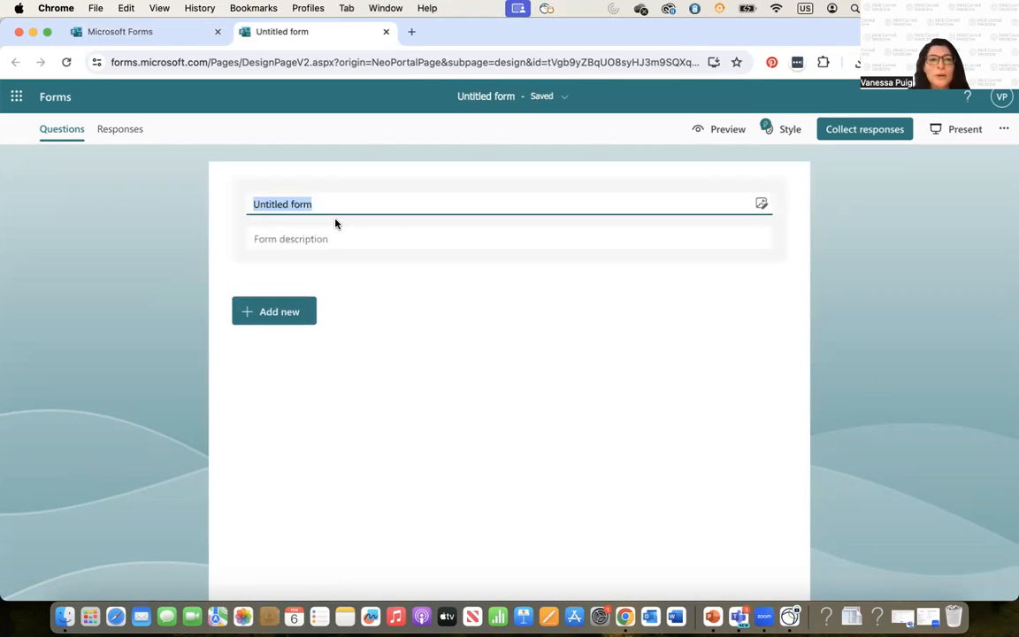
text(Pets Survey)
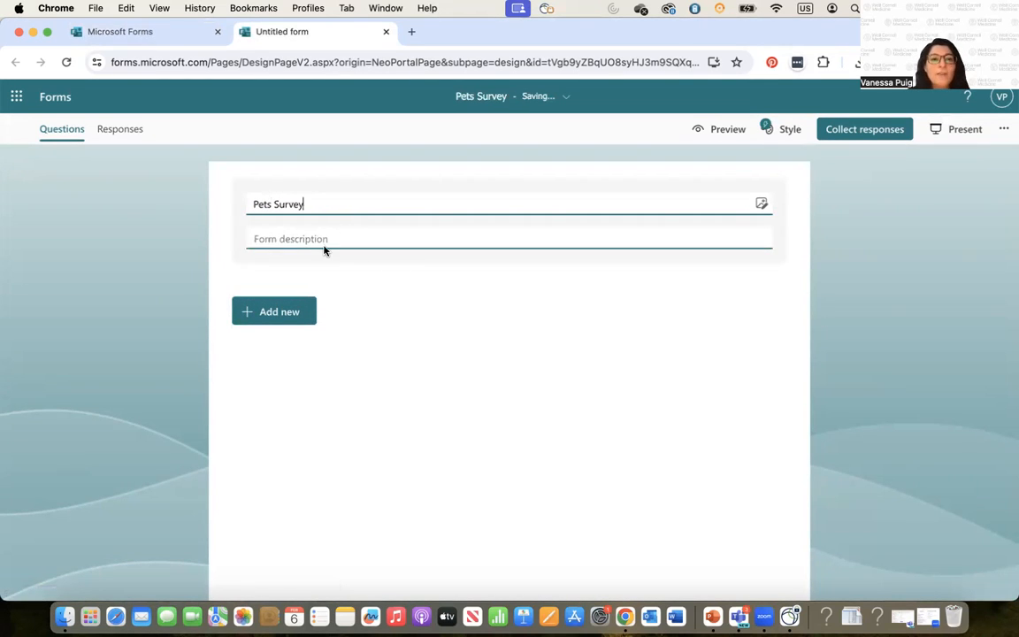
click(265, 241)
text(I just want to know about your pets!)
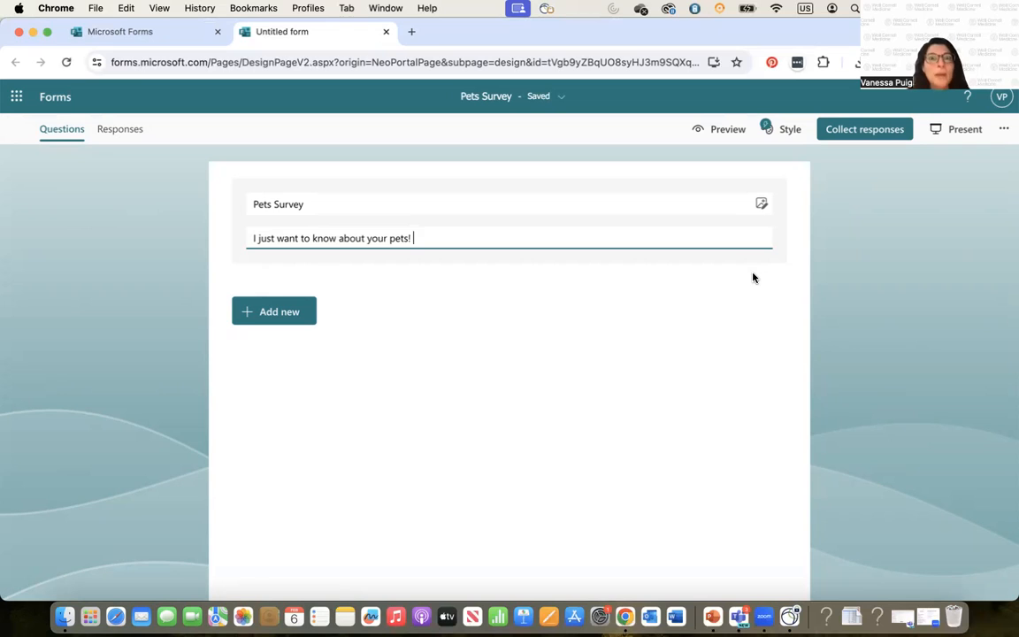
Step: Review the image sources available for the form's title without adding an image
click(762, 209)
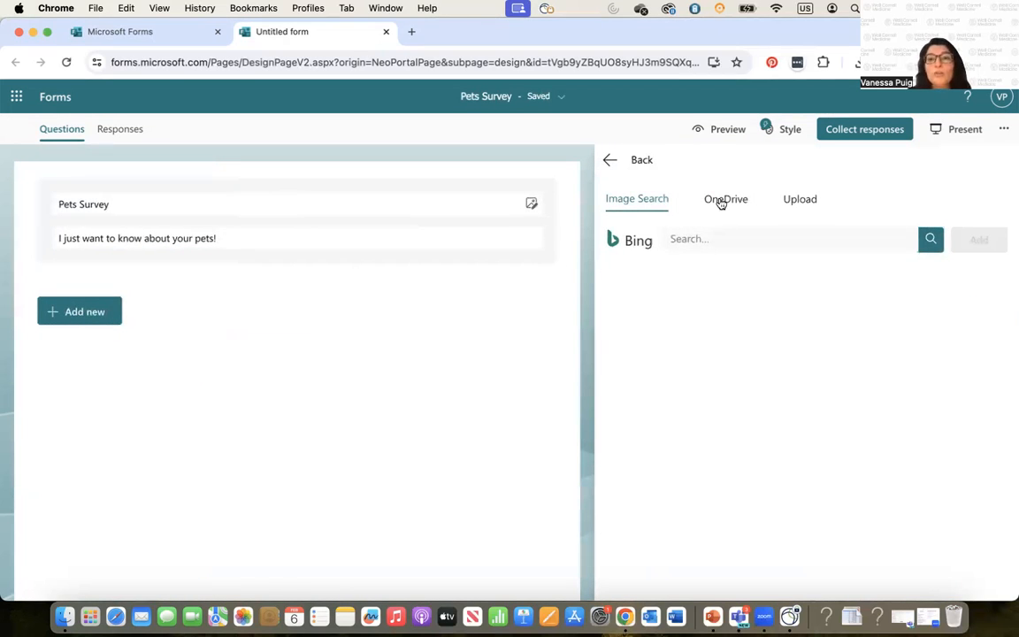
click(674, 240)
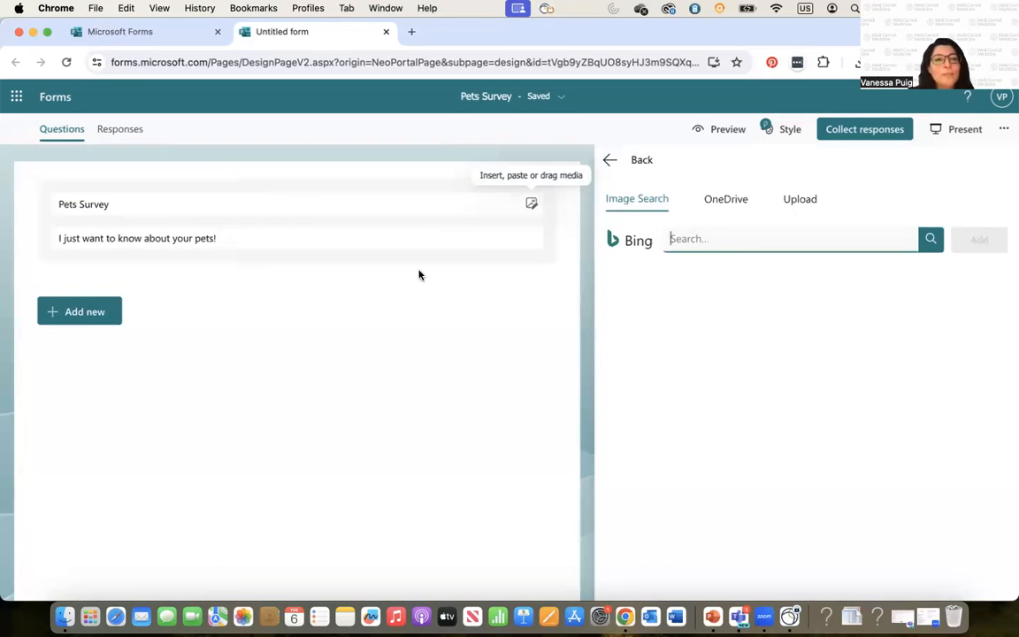
click(355, 320)
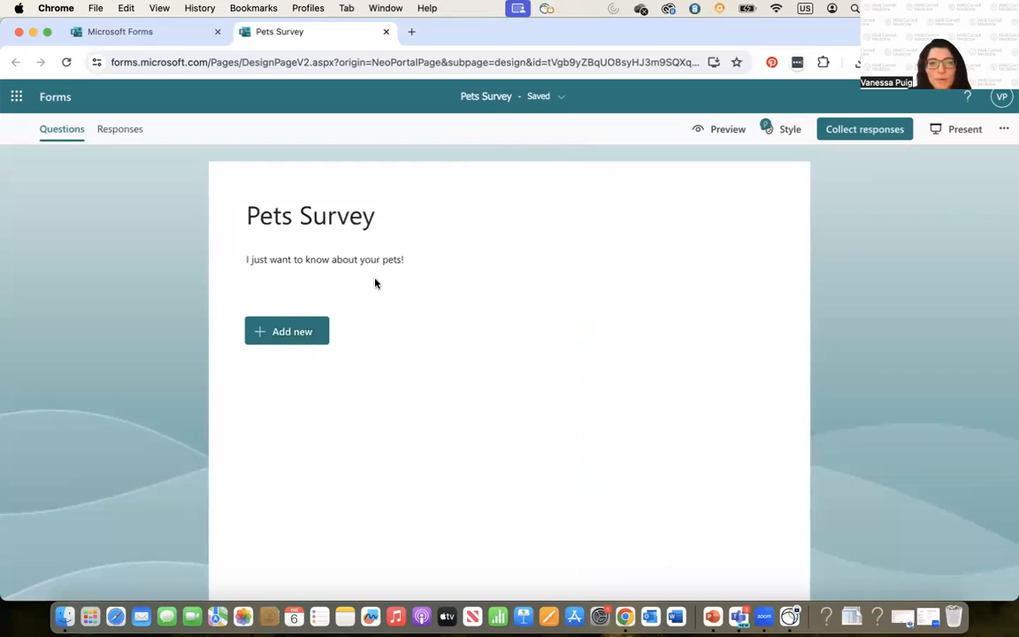
Step: Review the available question types and add a Choice question reading "Do you have any pets?"
click(295, 339)
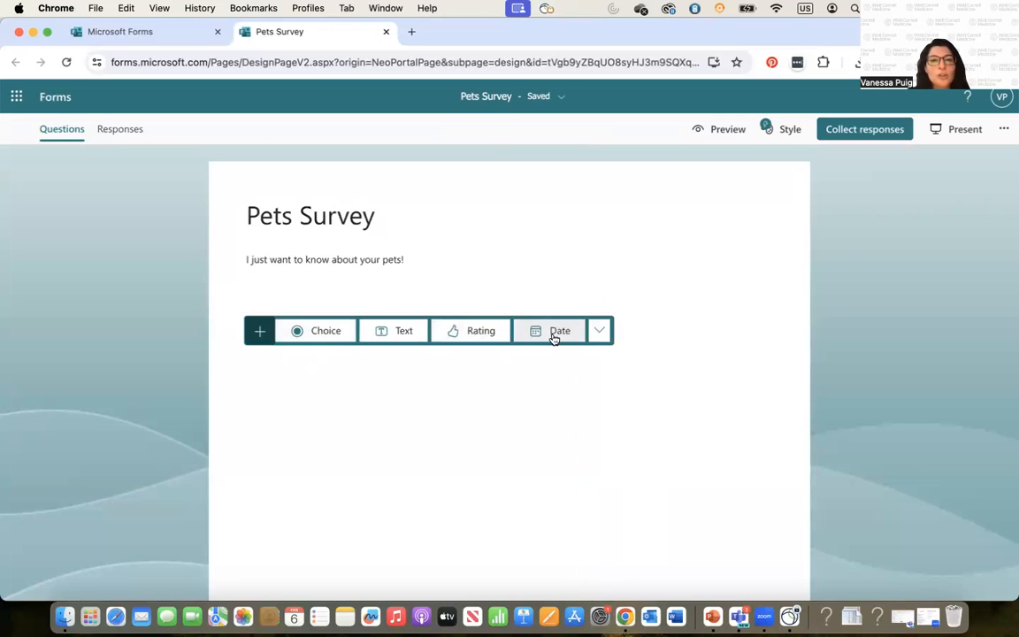
click(600, 333)
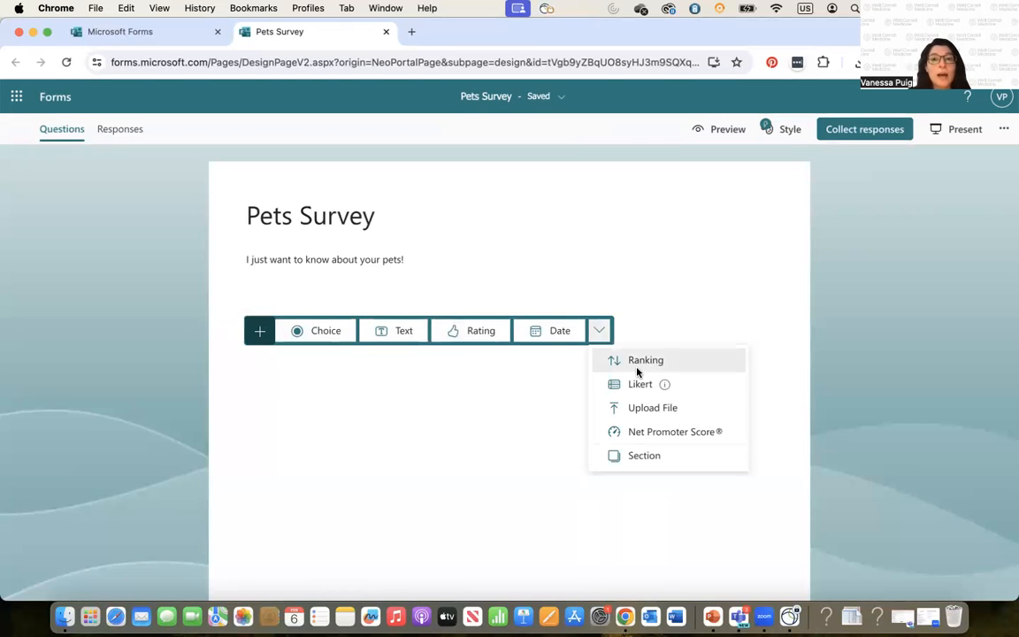
mouse_move(642, 382)
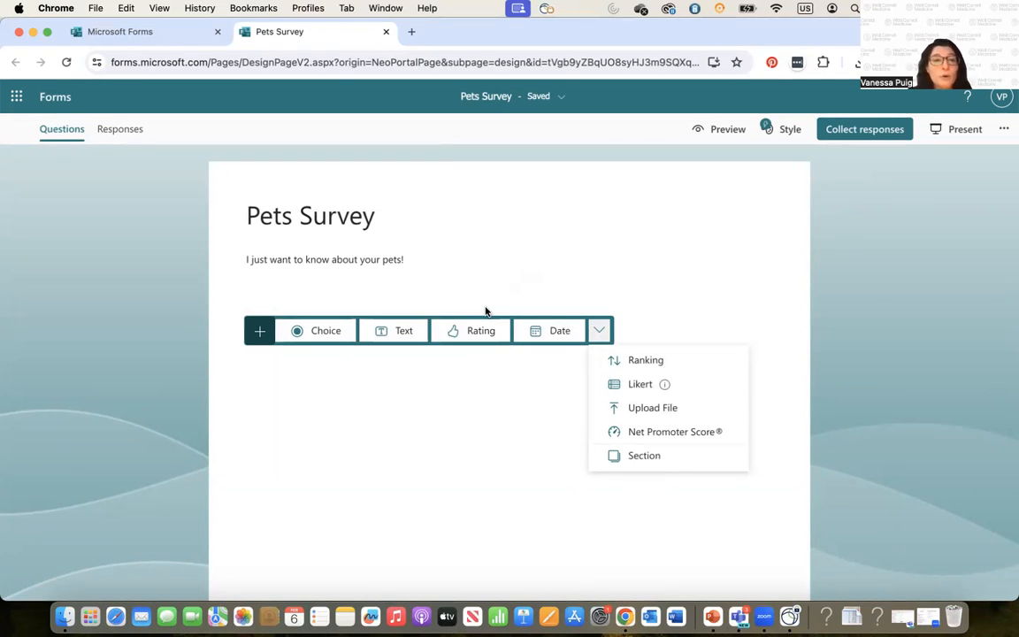
click(314, 334)
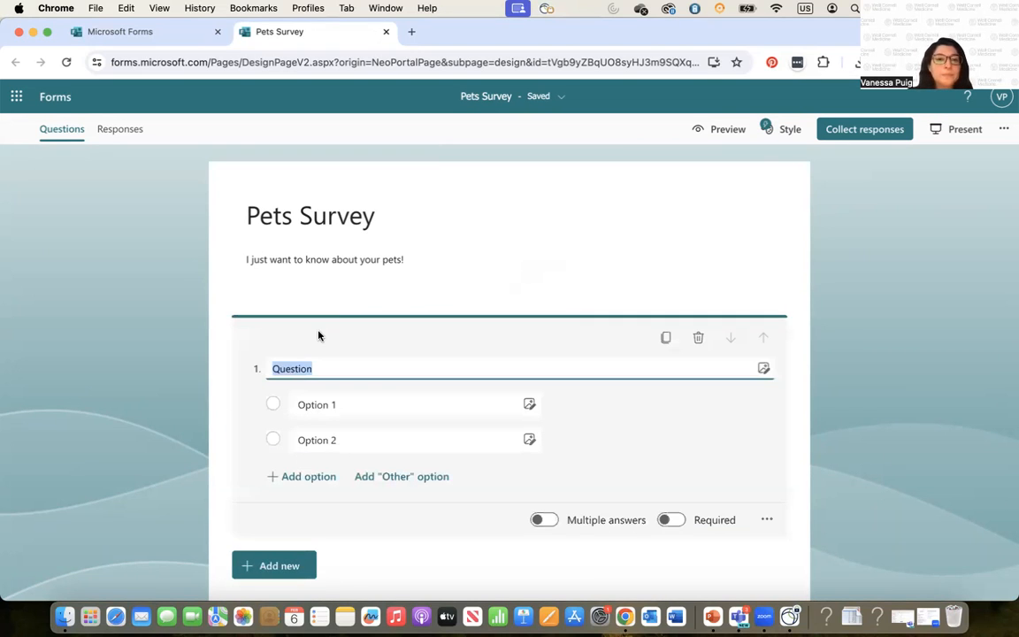
scroll(317, 428, down, 1)
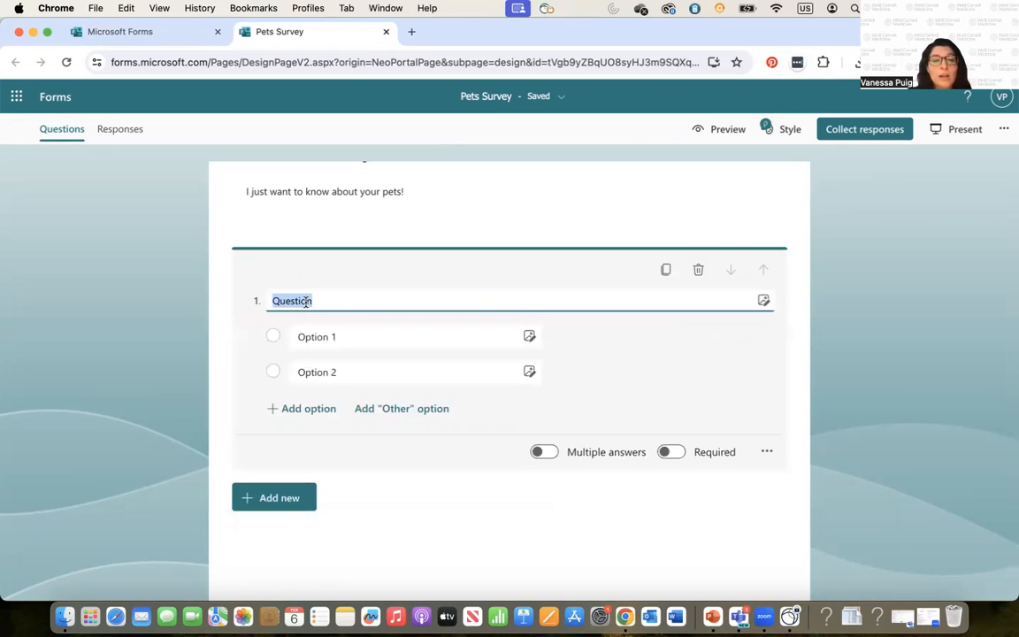
text(Do you have any pets?)
click(624, 345)
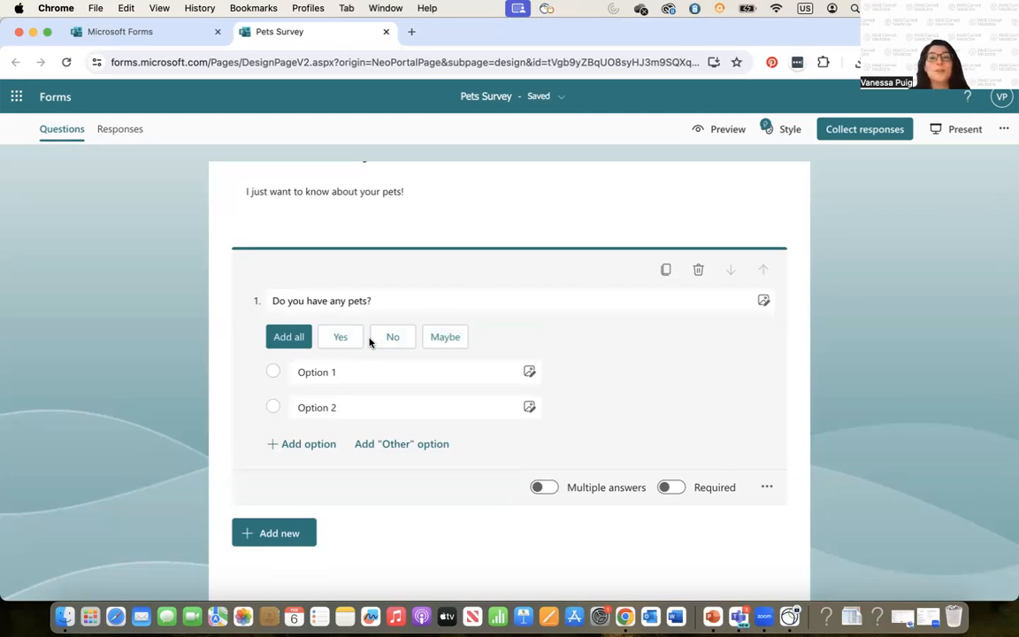
Step: Fill the two answer options of the "Do you have any pets?" question with the suggested answers Yes and No
click(318, 371)
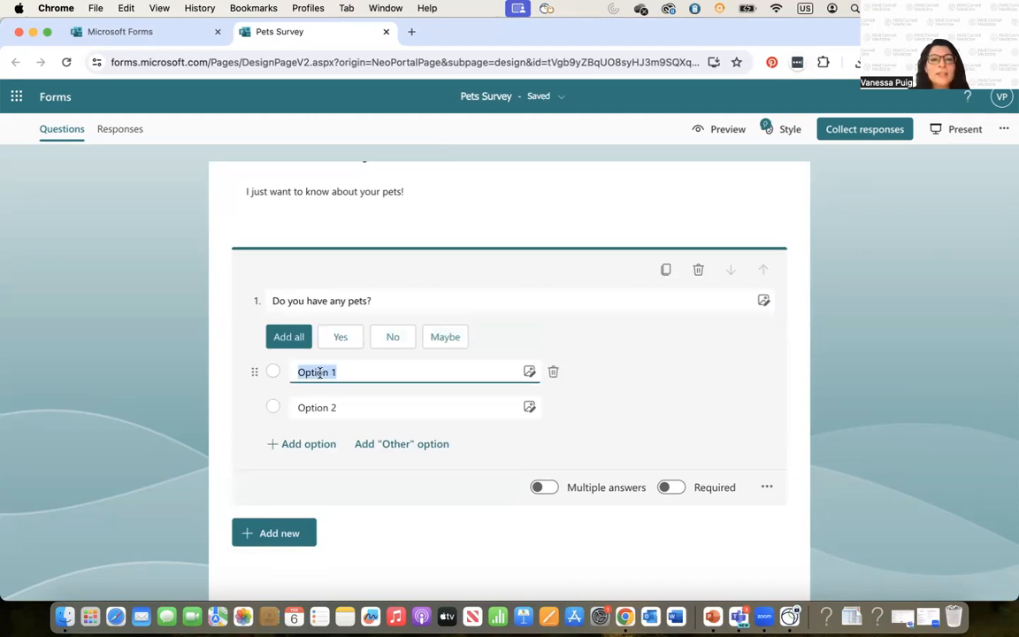
click(318, 407)
click(319, 372)
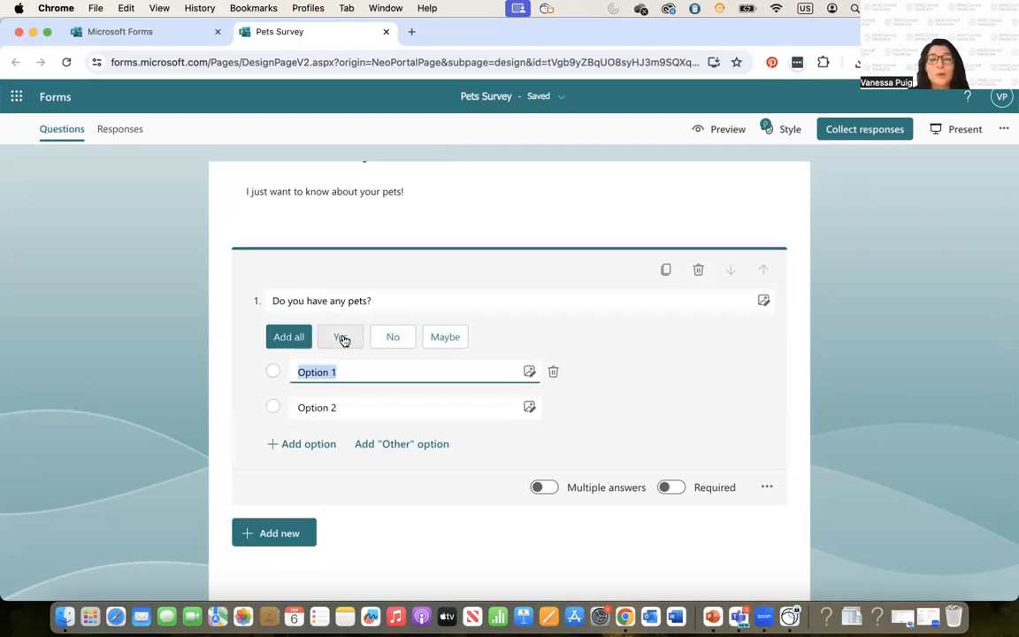
click(343, 340)
click(343, 339)
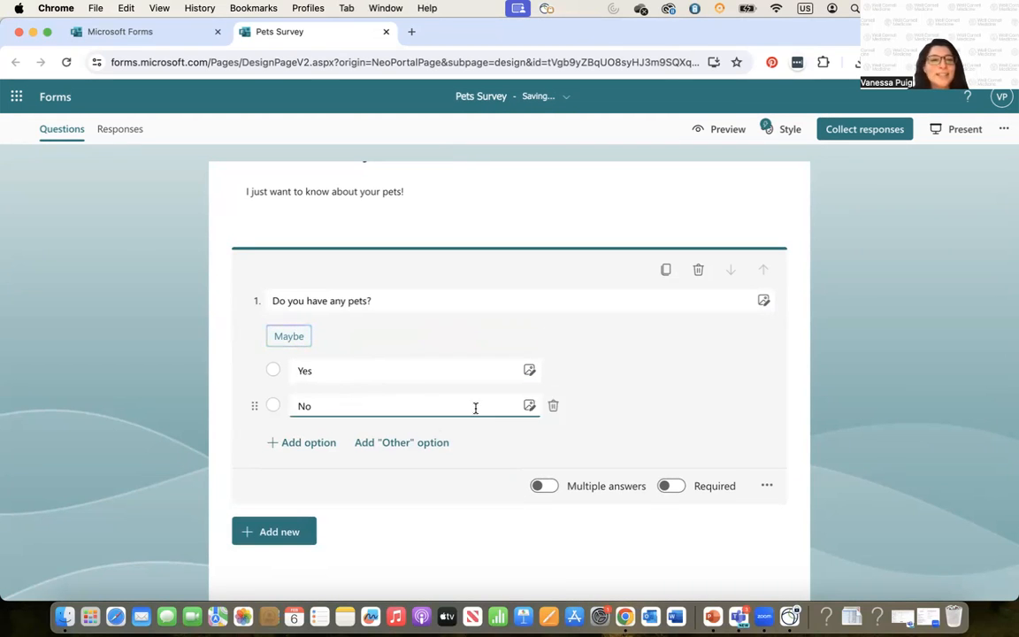
Step: Add two extra blank answer options to the first question and delete them again
scroll(295, 374, down, 1)
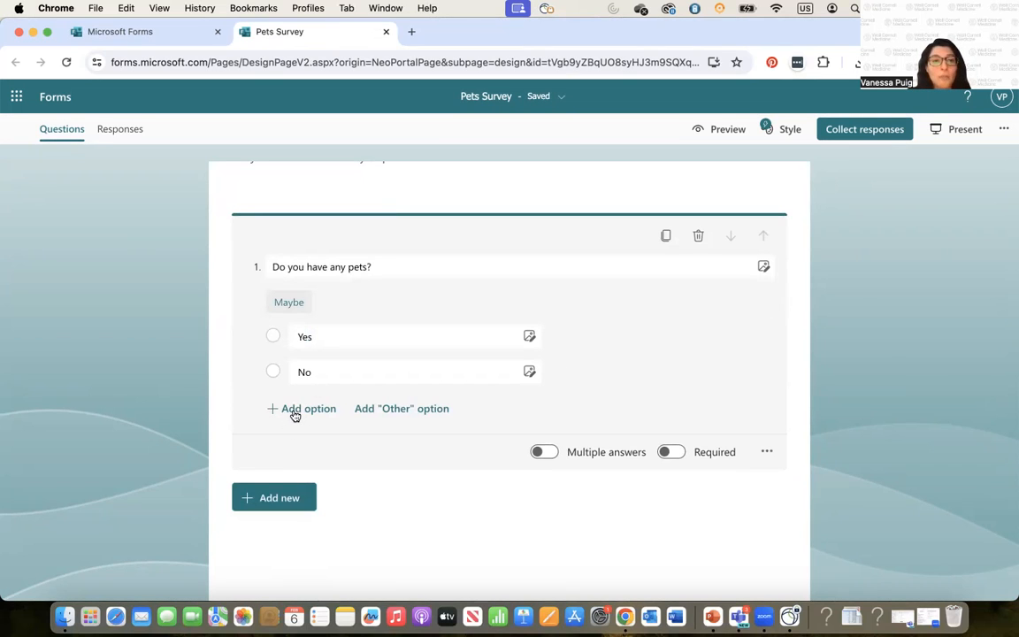
click(296, 415)
click(314, 443)
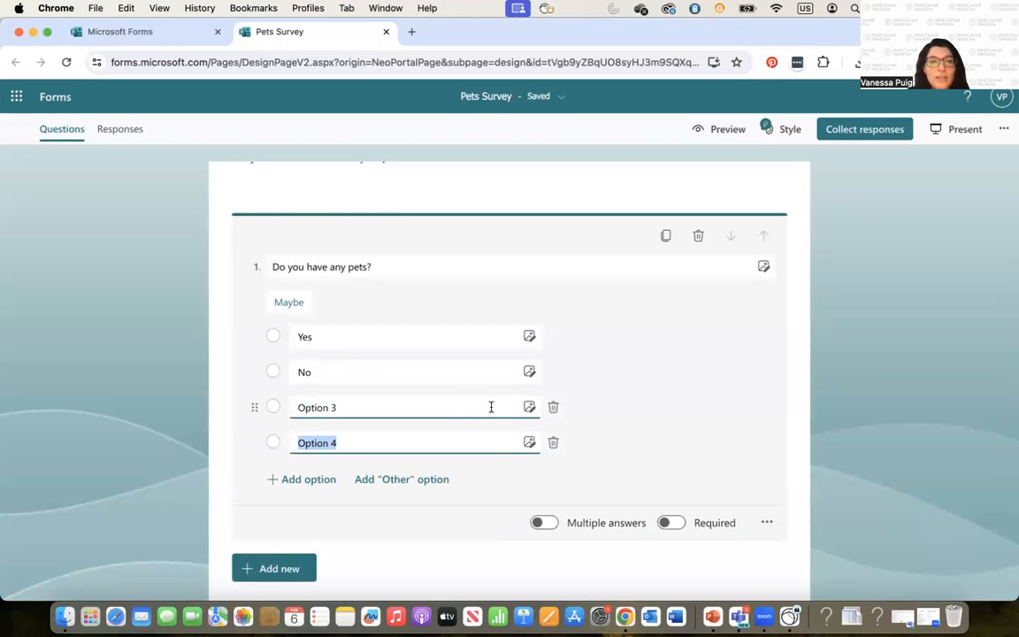
click(553, 408)
click(553, 410)
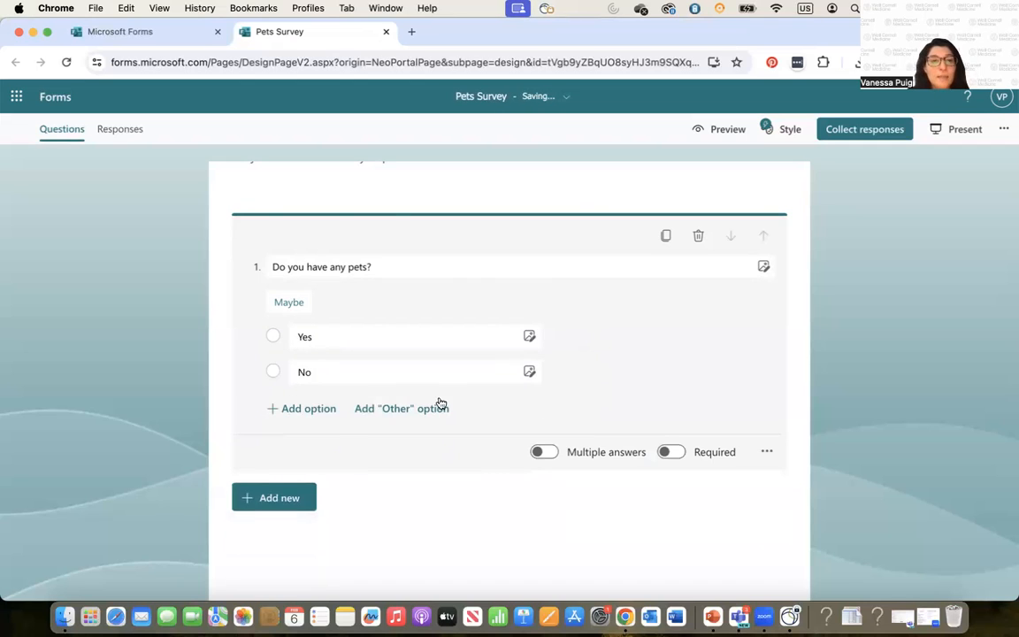
Step: Try reordering the Yes and No options and restore their original order
click(326, 339)
click(319, 375)
click(292, 335)
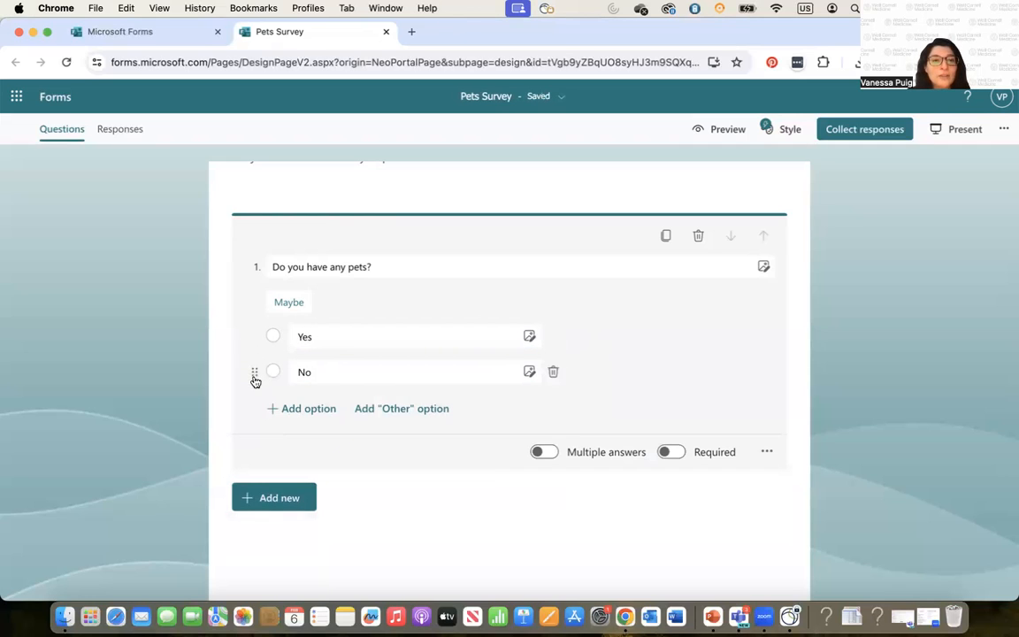
drag(254, 339, 254, 370)
mouse_move(252, 328)
mouse_down()
mouse_move(250, 370)
mouse_move(249, 334)
mouse_up()
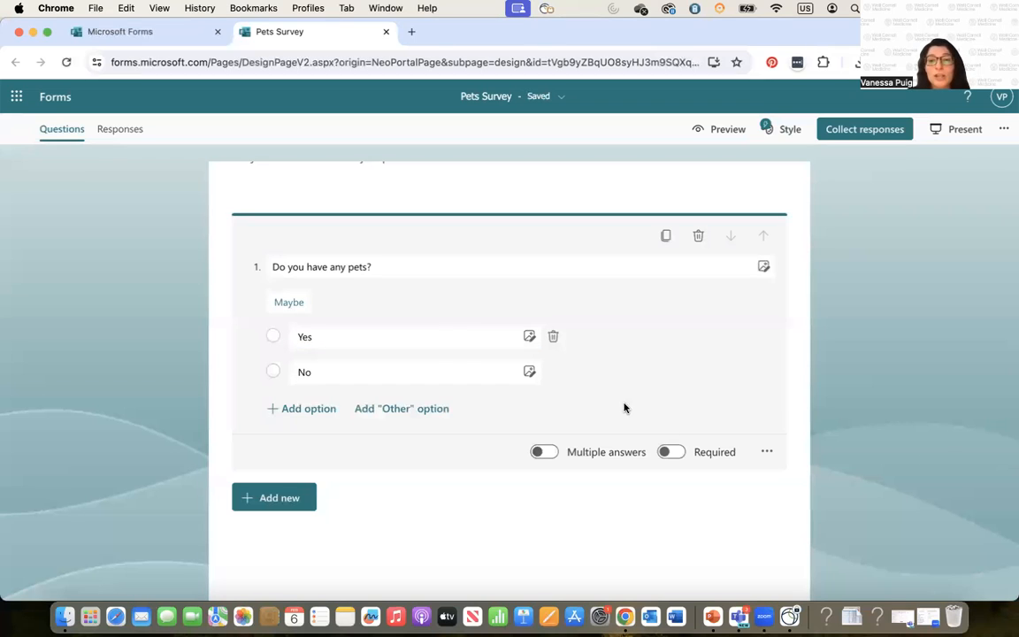
Step: Make the "Do you have any pets?" question required
click(669, 453)
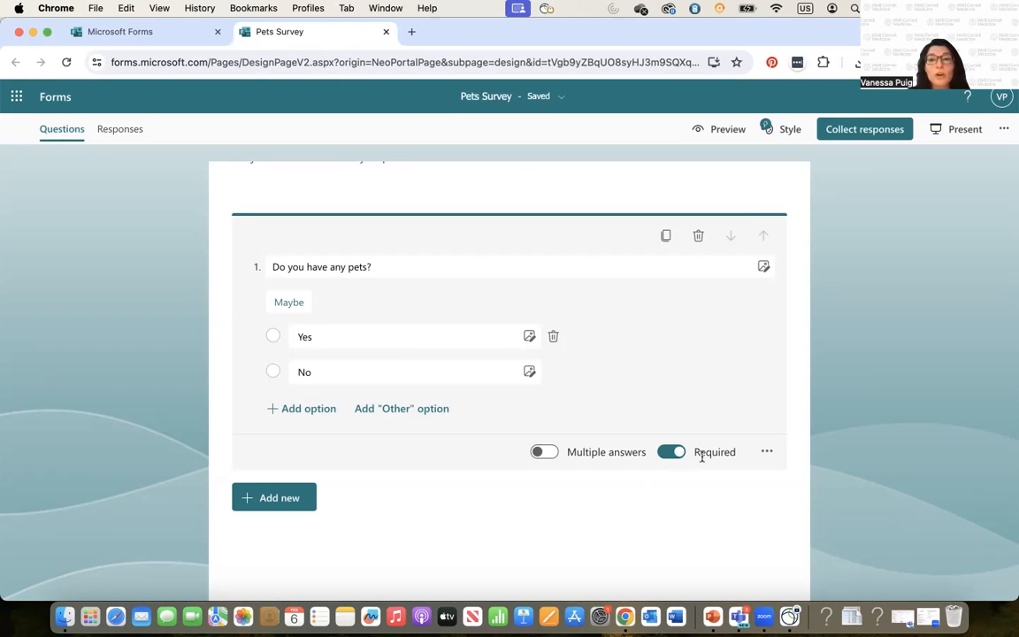
Step: Try adding a subtitle to the first question and remove it again
click(767, 453)
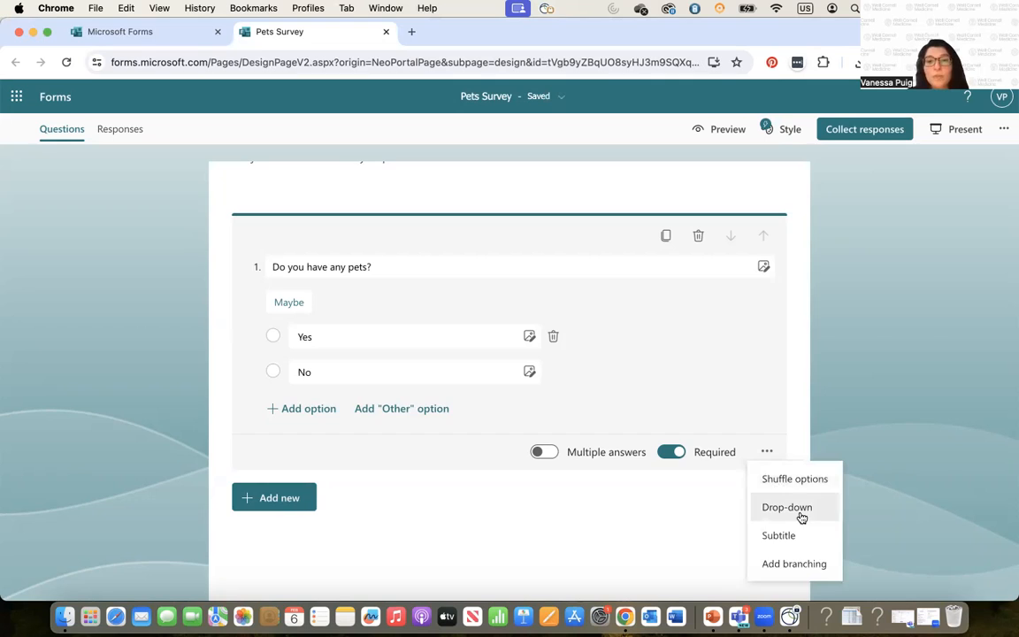
click(793, 538)
click(284, 302)
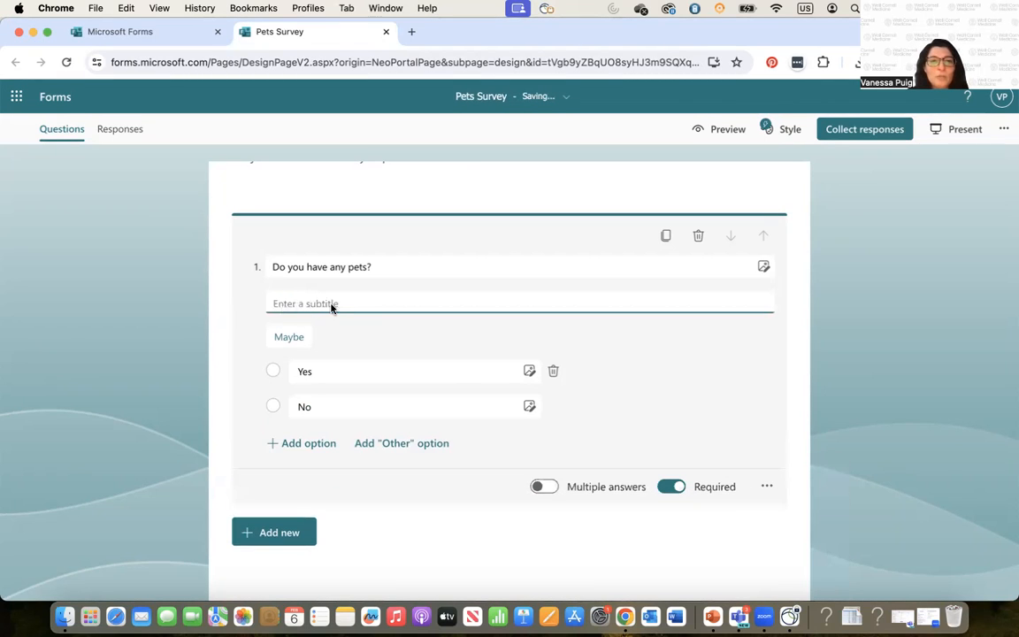
click(729, 455)
click(771, 487)
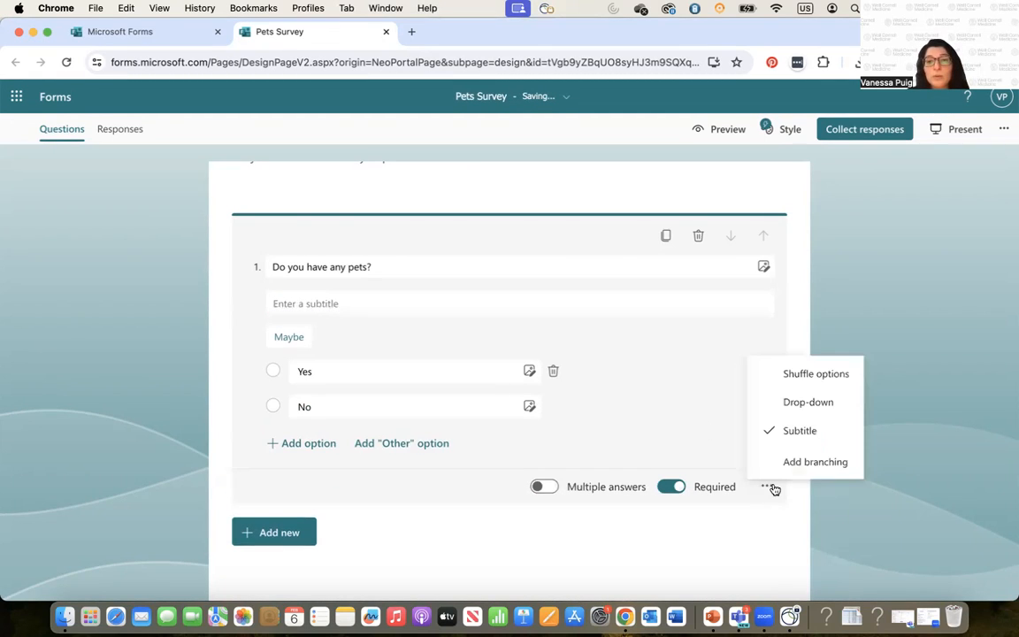
click(794, 429)
Step: Review the first question's additional settings, including shuffling options, drop-down and branching, without applying any
click(764, 453)
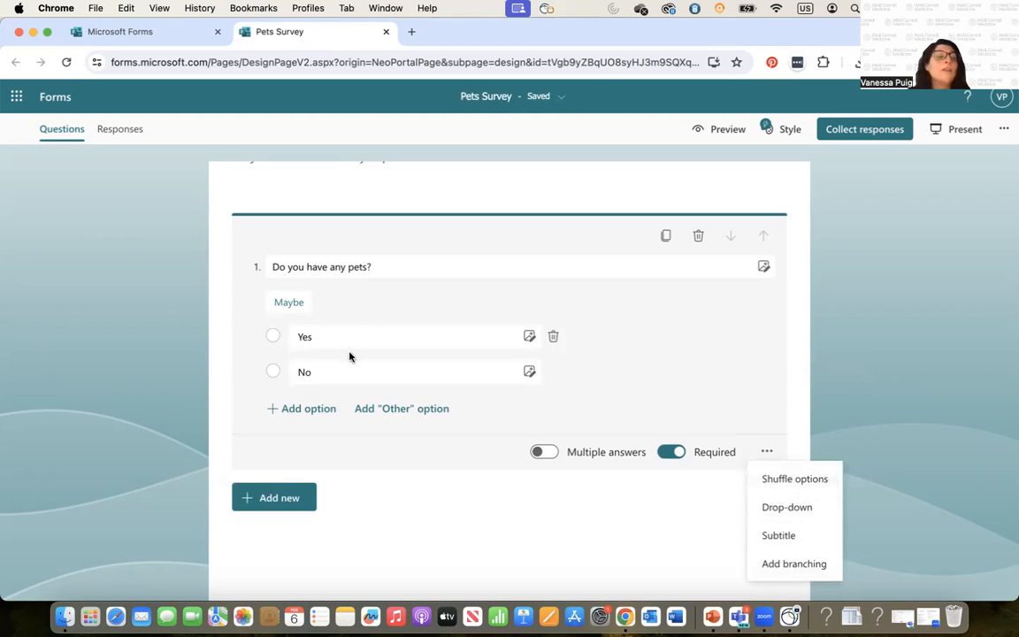
click(308, 374)
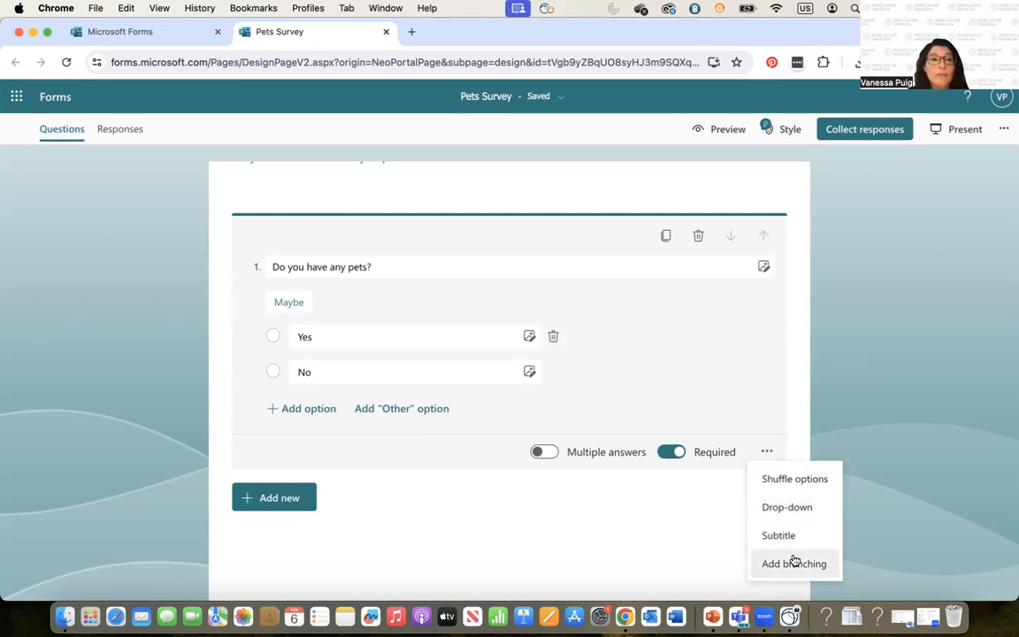
click(373, 527)
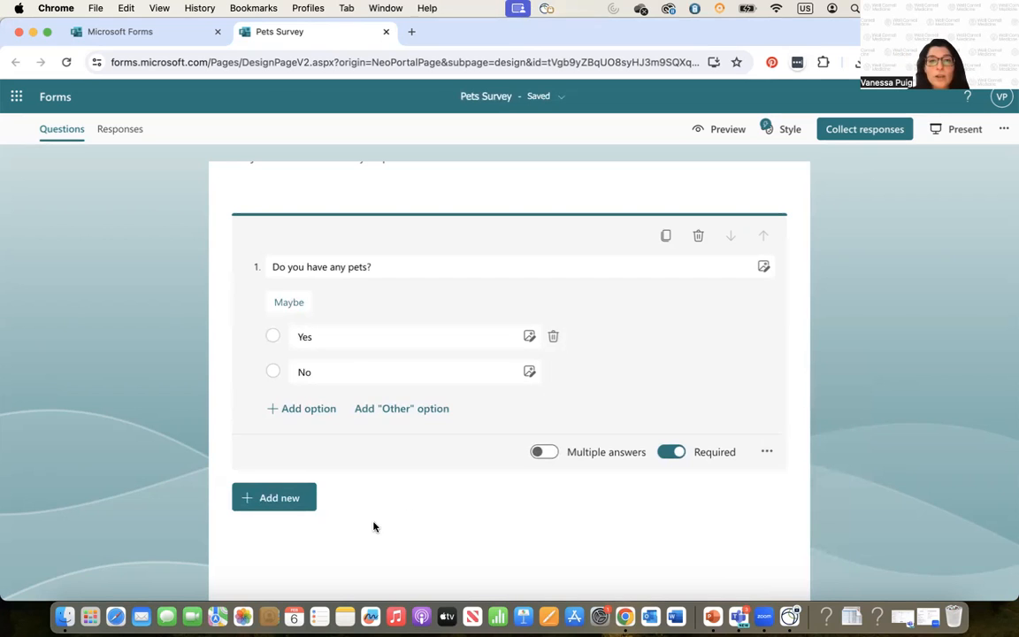
Step: Add a second Choice question reading "Which pet(s) do you currently have?"
click(288, 472)
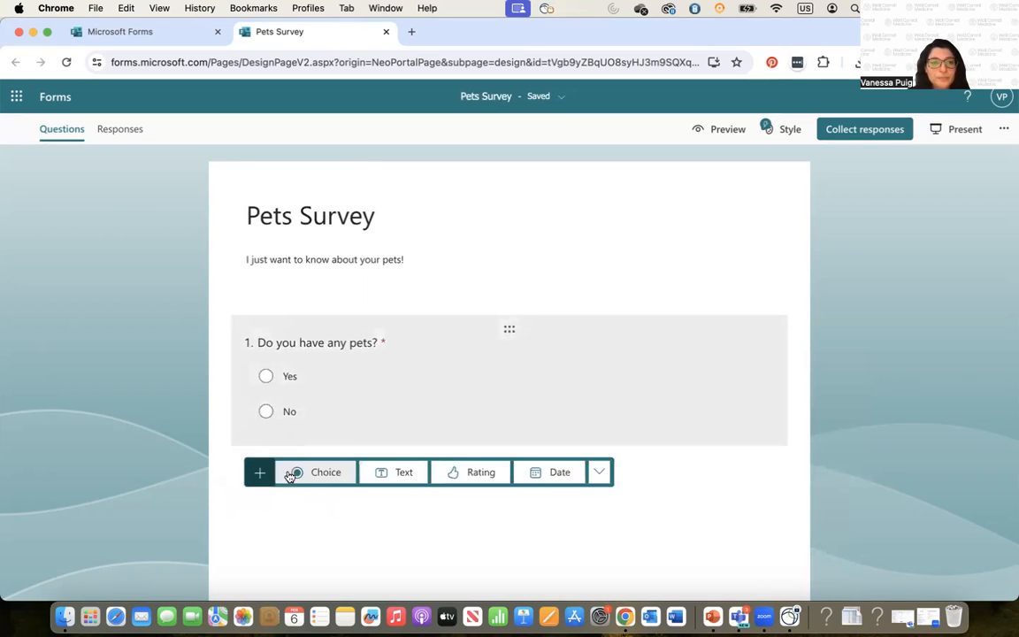
click(323, 473)
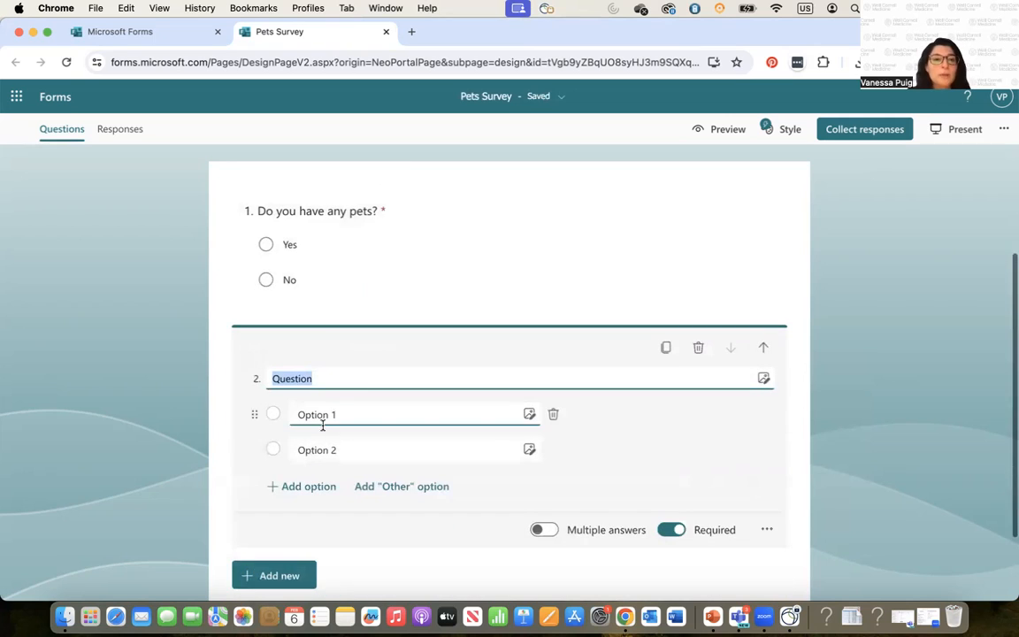
text(W)
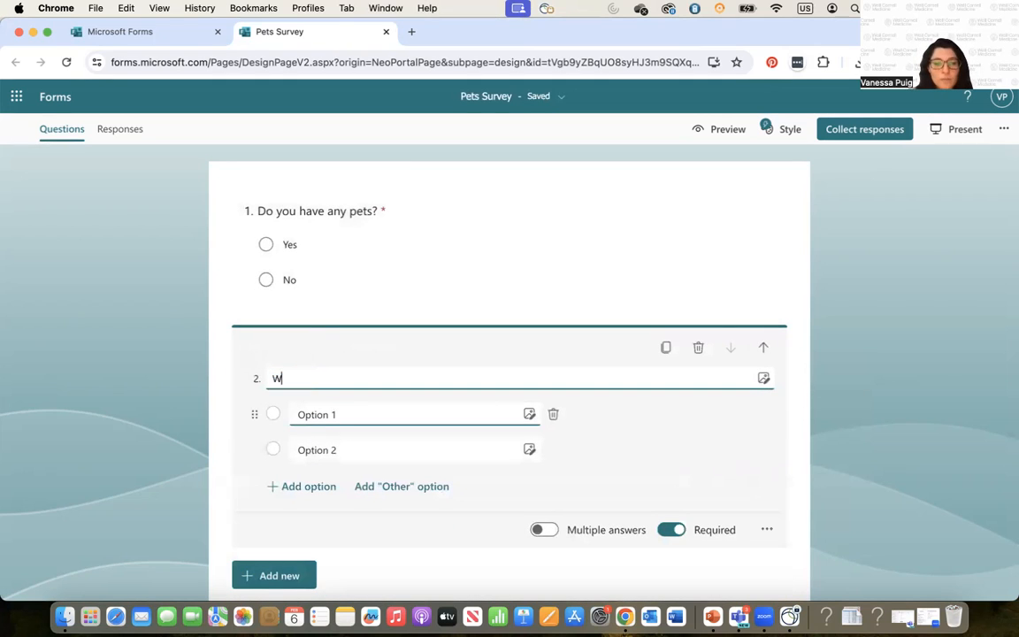
text(hich pet)
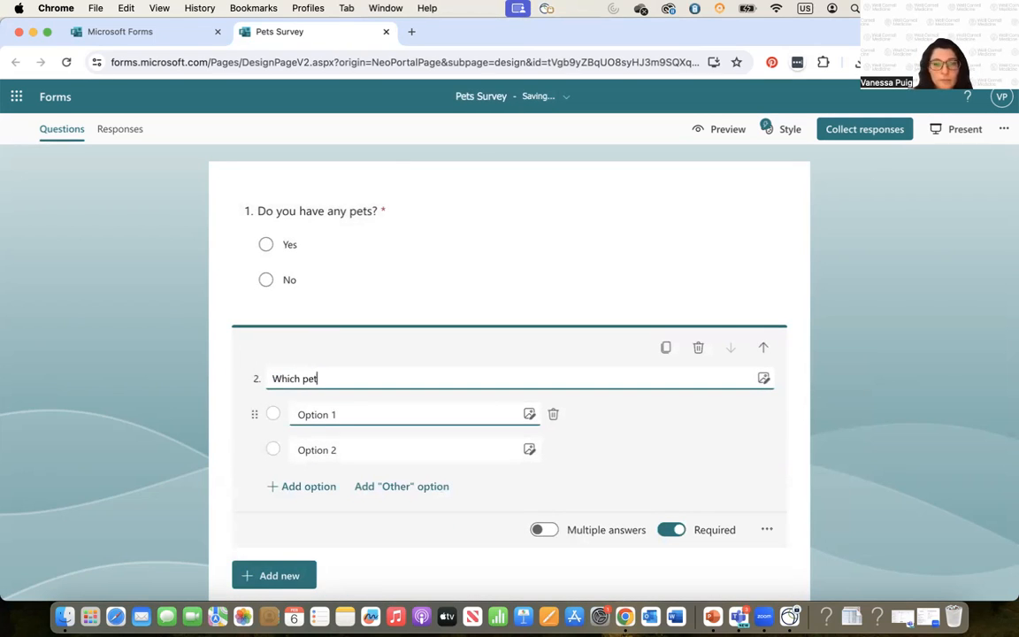
text((s) do you cure)
text(ently have?)
Step: Enter Cat and Dog as answer options of the second question and add the suggested options Bird and Fish
click(304, 414)
text(Cat)
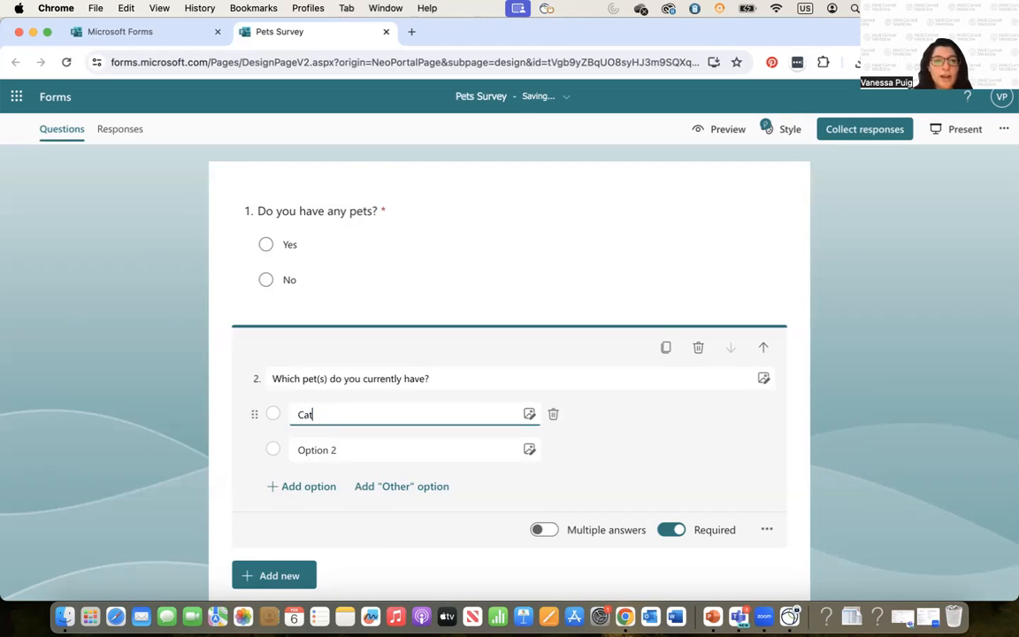
key(Tab)
text(Dog)
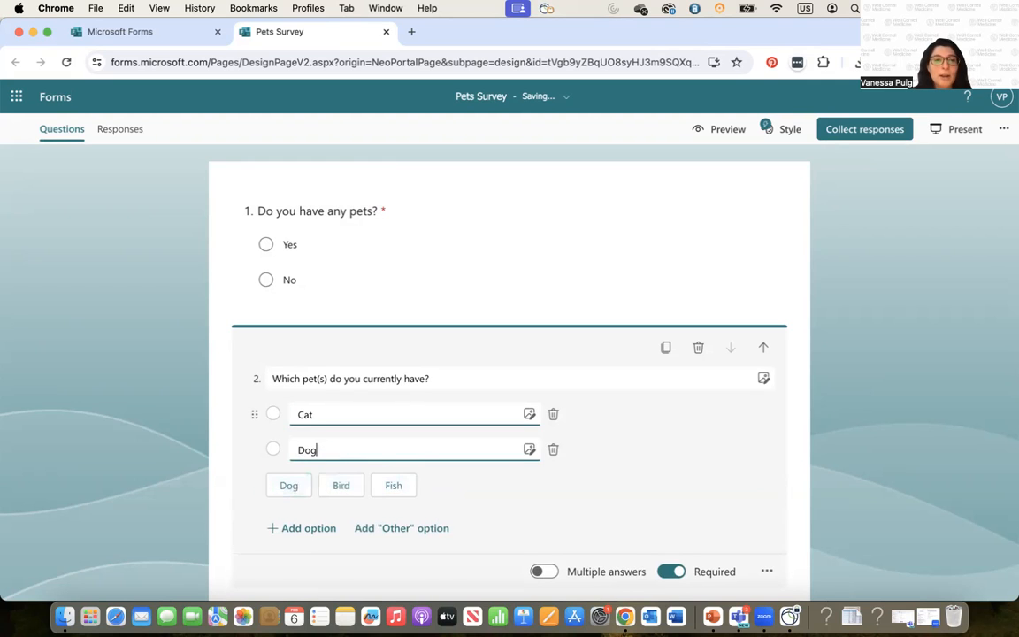
key(Return)
scroll(318, 427, down, 2)
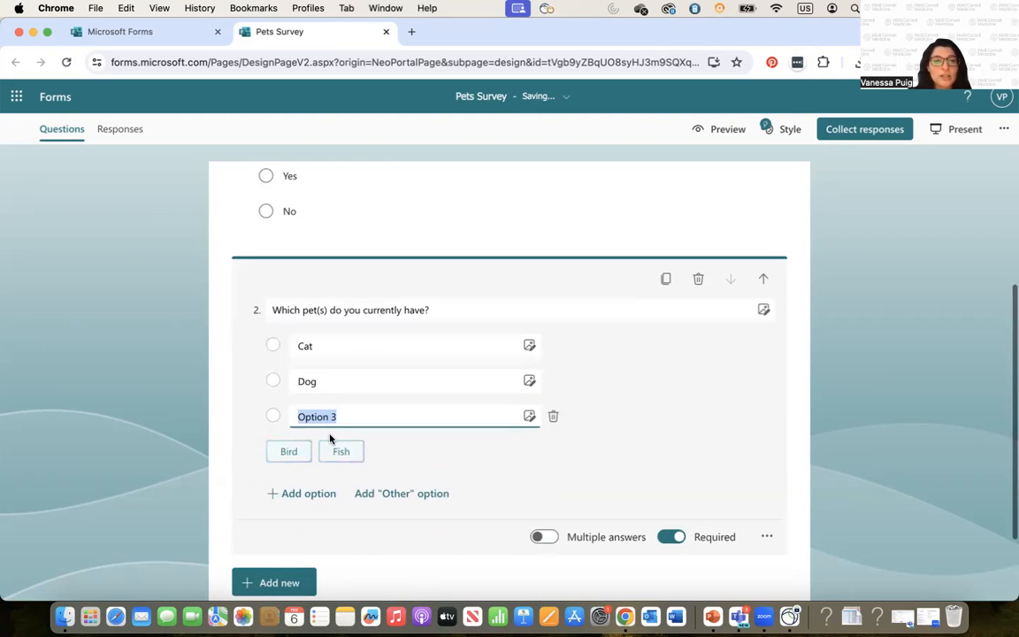
click(287, 451)
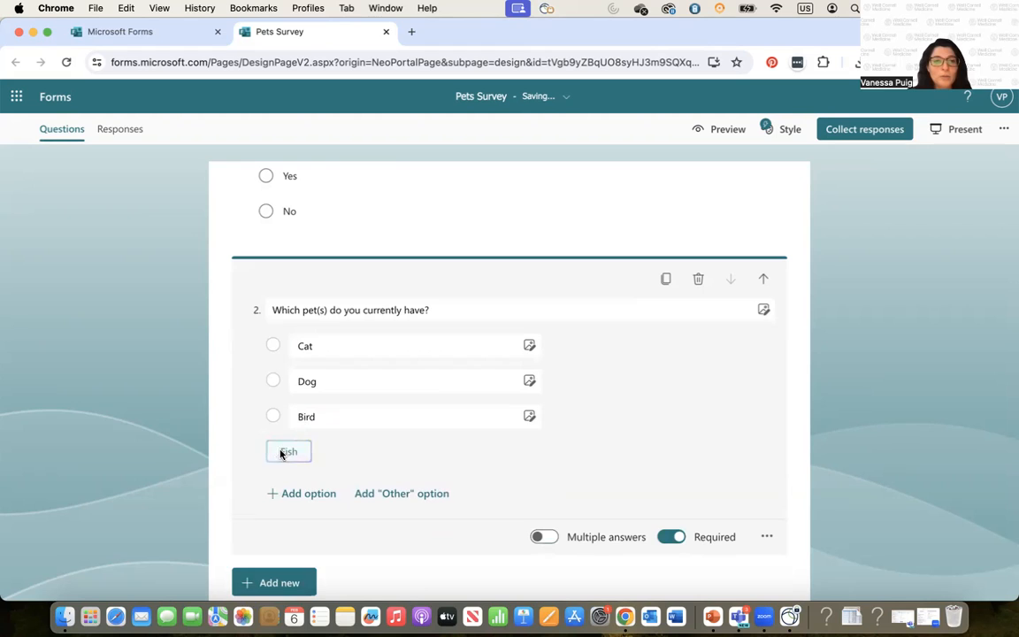
click(287, 452)
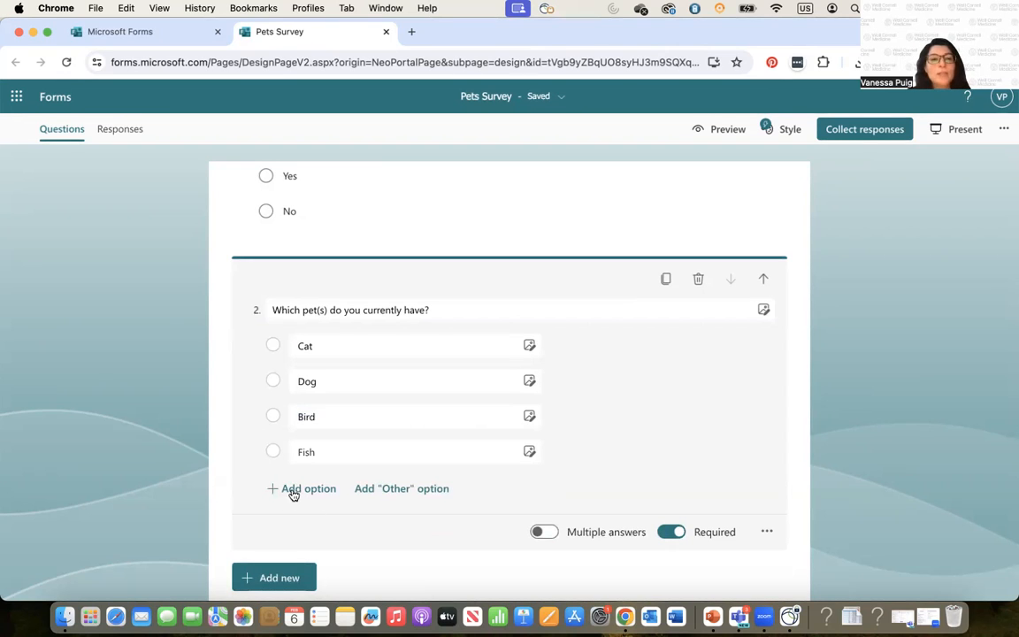
Step: Add an "Other" option after Fish in the second question, discarding the extra blank option
click(295, 494)
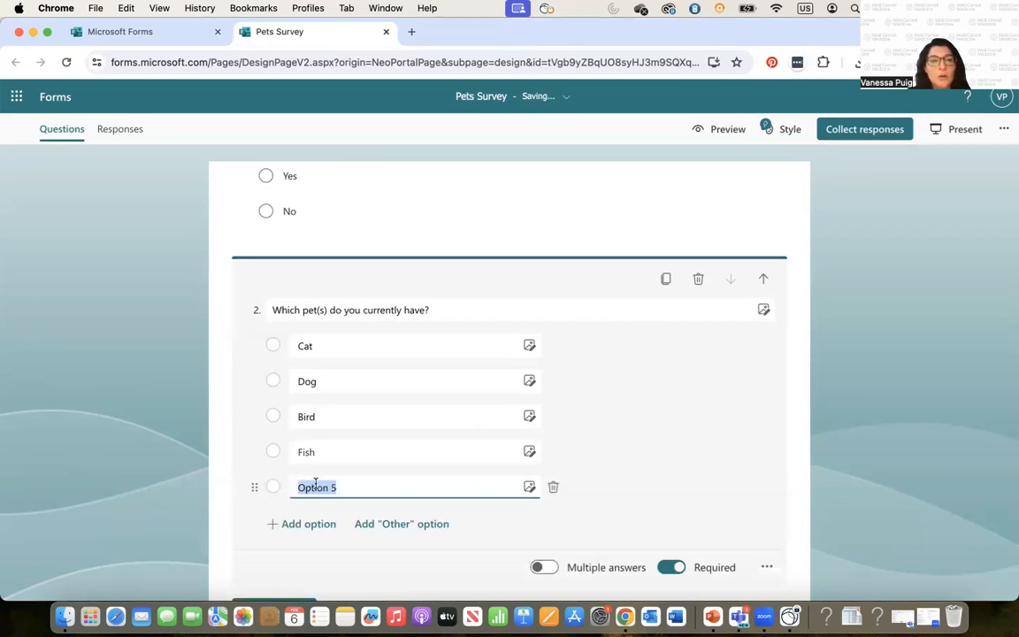
click(555, 488)
click(424, 490)
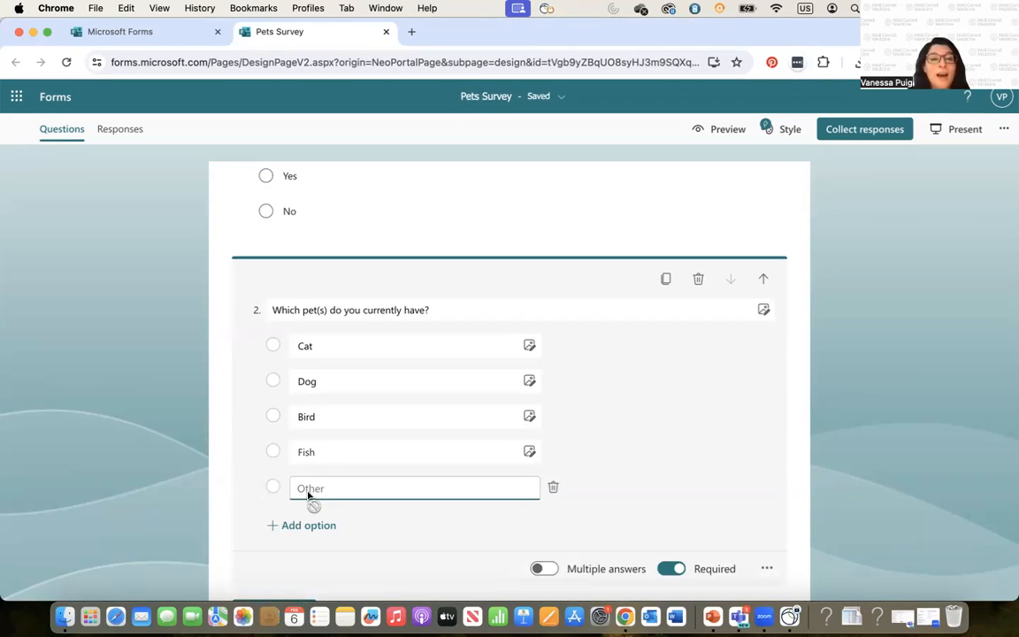
Step: Allow multiple answers for the second question and review the limit choices for total options, keeping No limit
click(344, 348)
scroll(609, 551, down, 1)
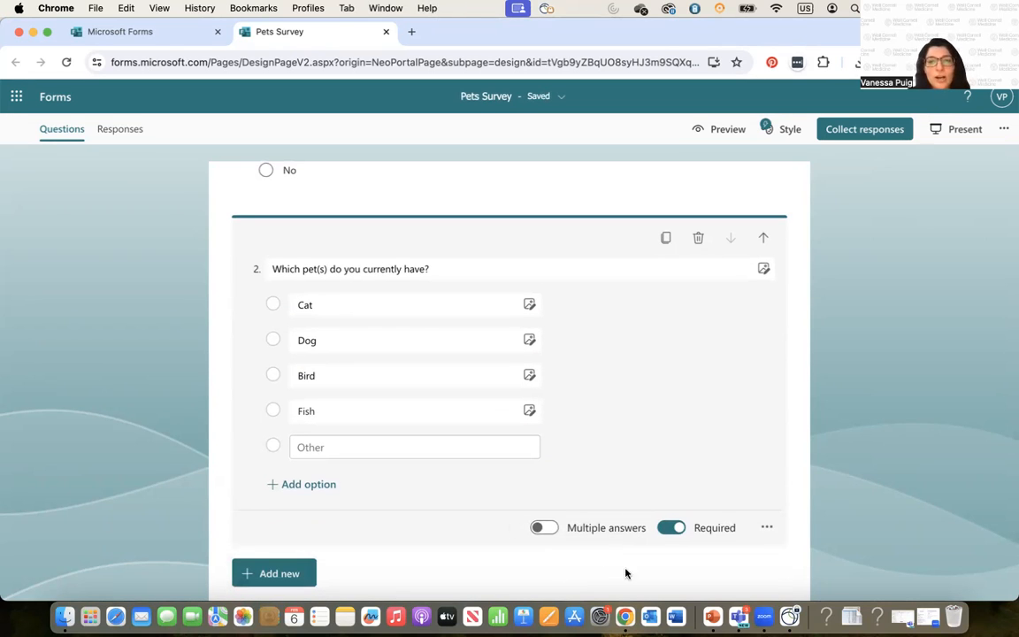
scroll(576, 437, up, 3)
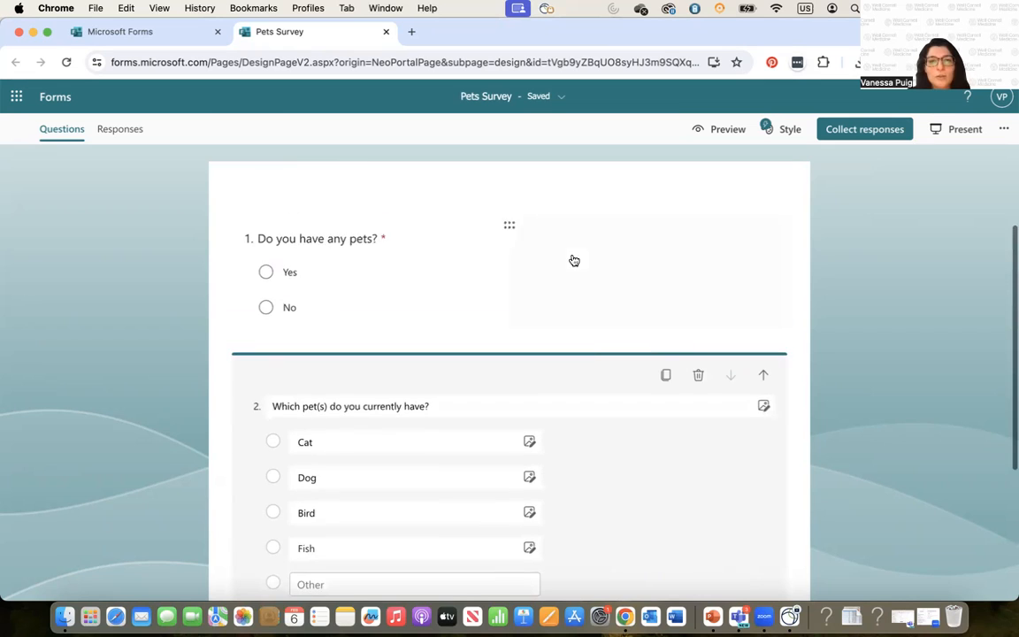
scroll(619, 501, down, 2)
scroll(543, 579, down, 1)
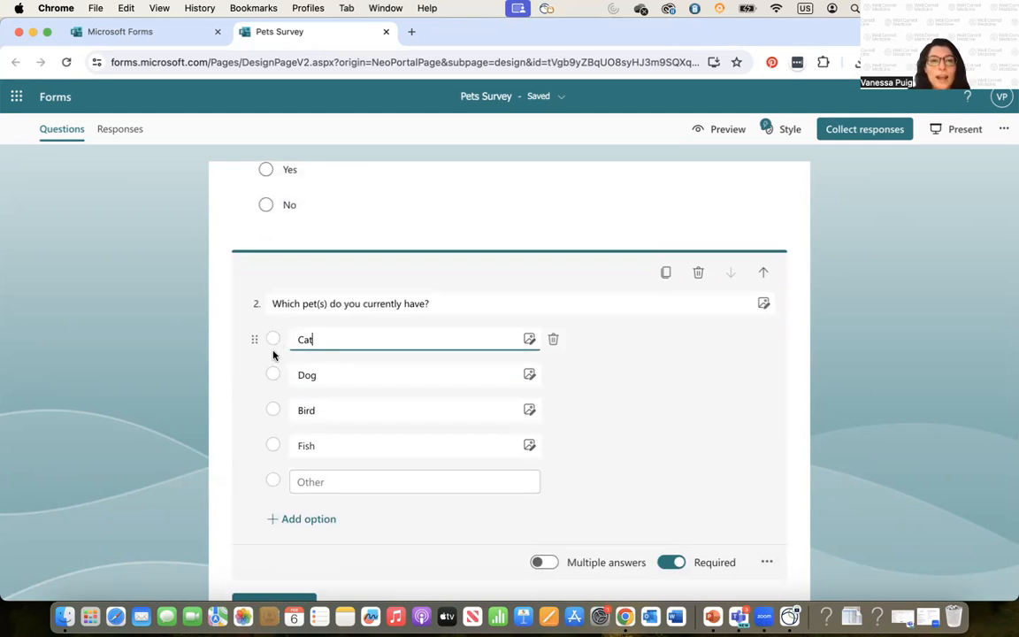
click(542, 562)
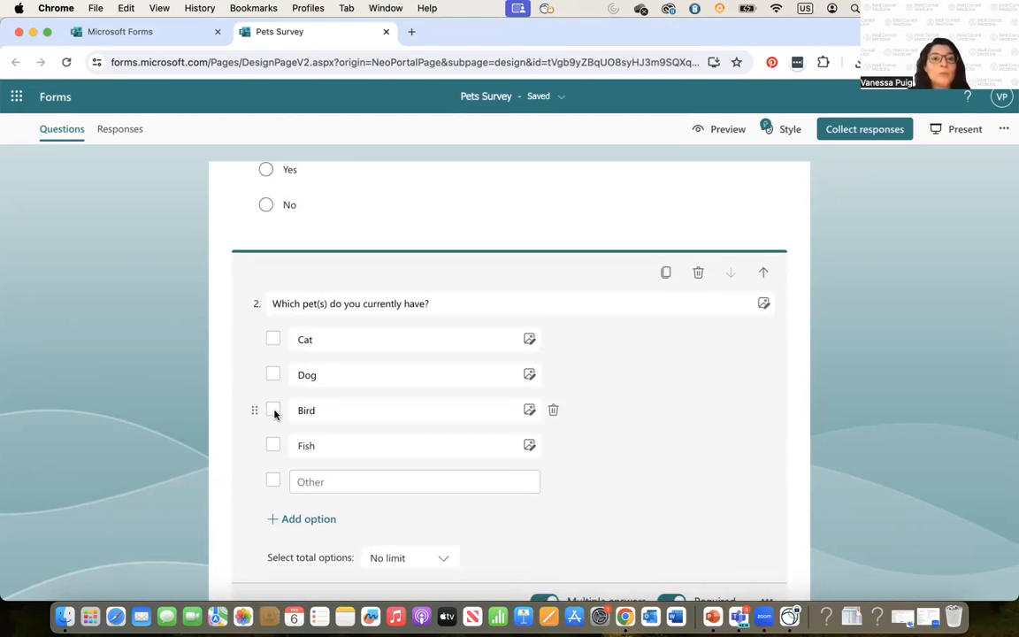
scroll(275, 412, down, 2)
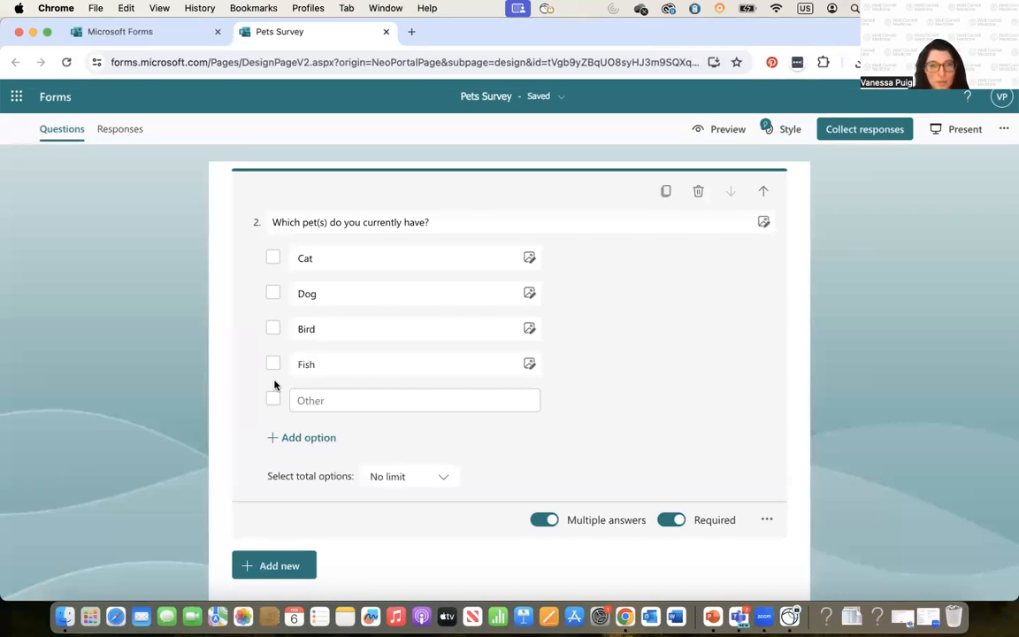
click(427, 475)
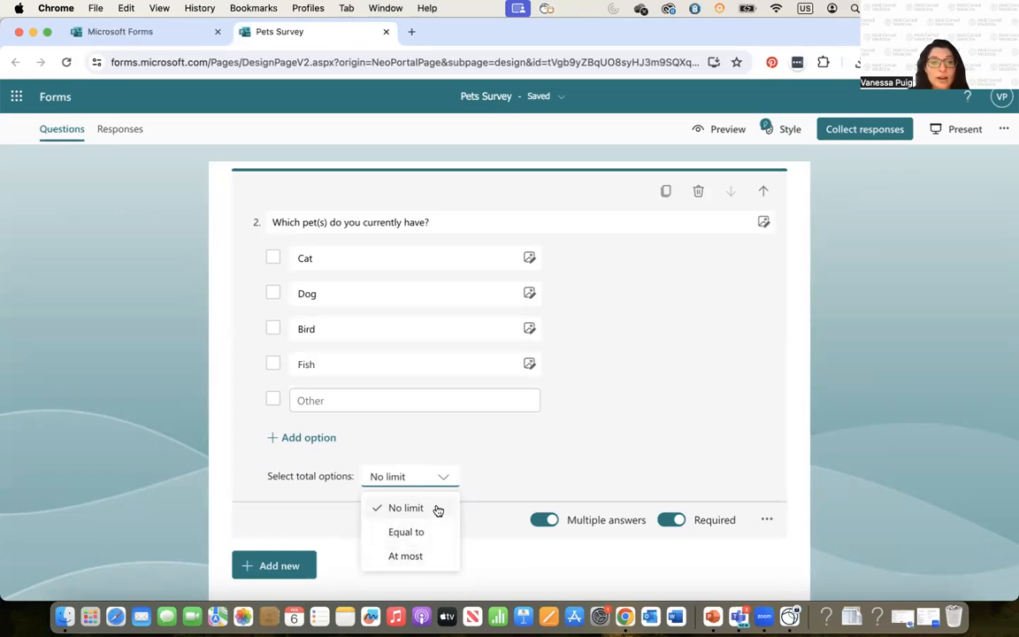
click(441, 475)
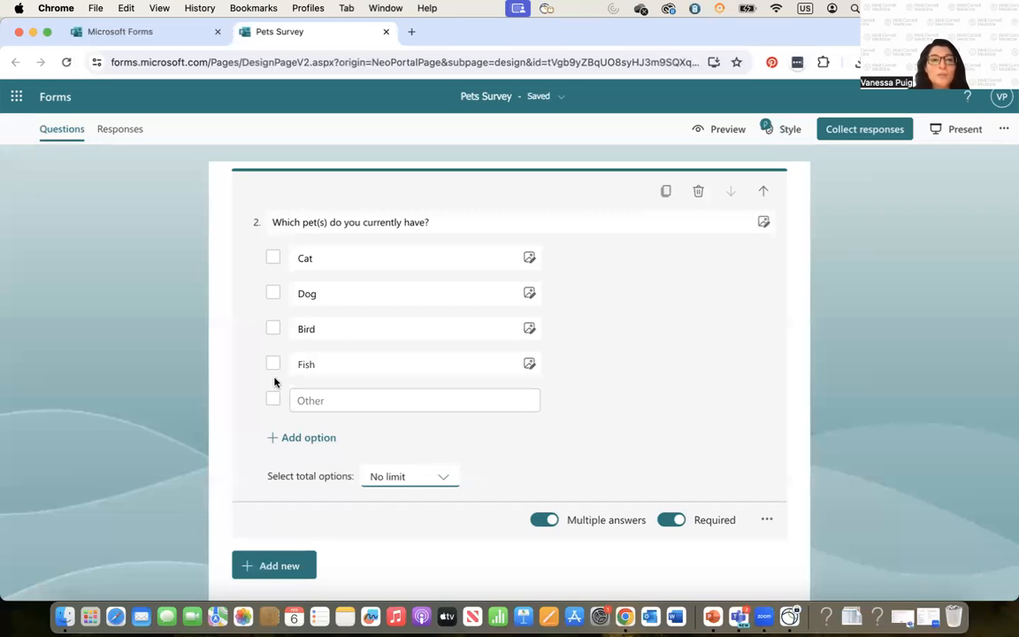
Step: Append "Select all that apply." to the second question's text and check which additional settings that question offers
click(467, 221)
click(462, 224)
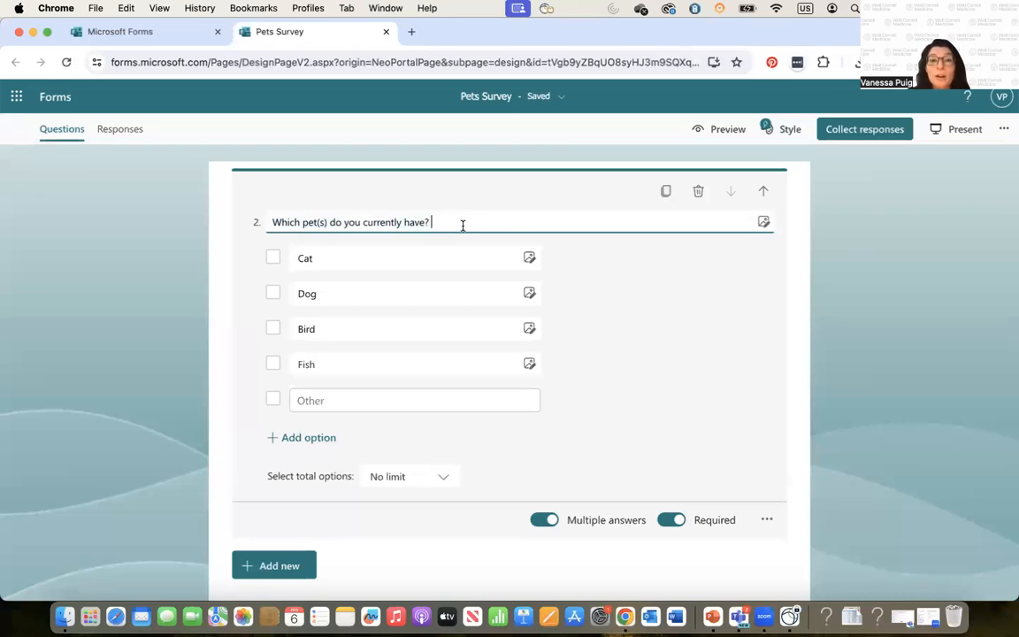
text(Select )
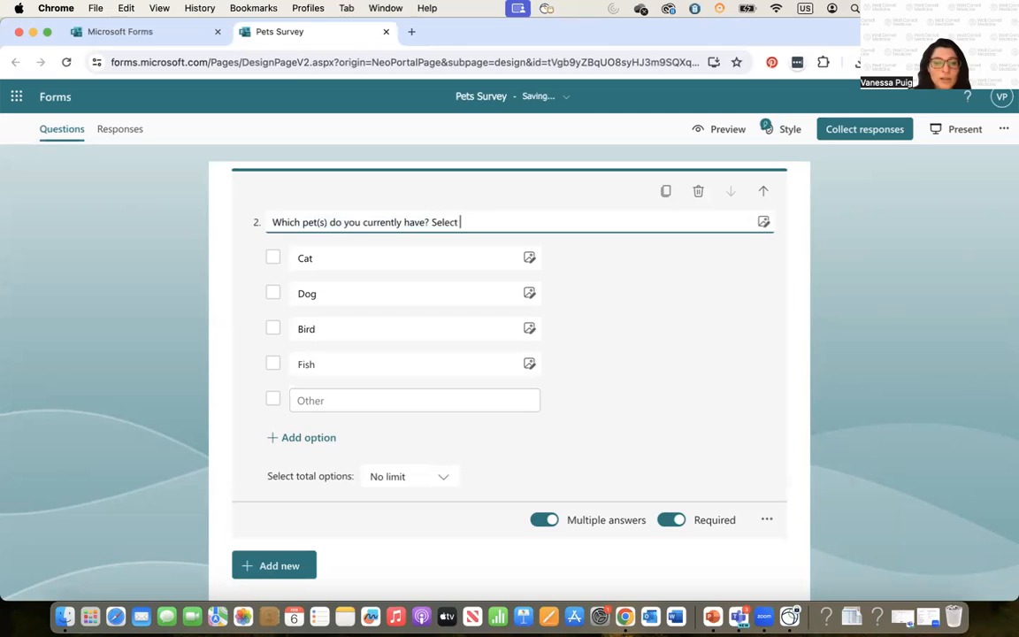
text(all that apply.)
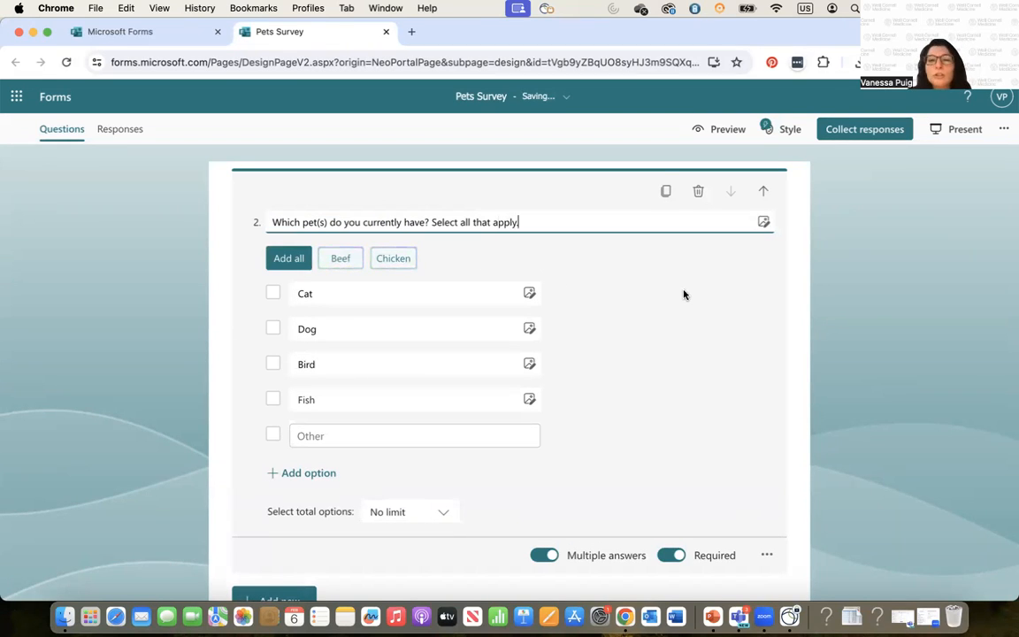
click(669, 323)
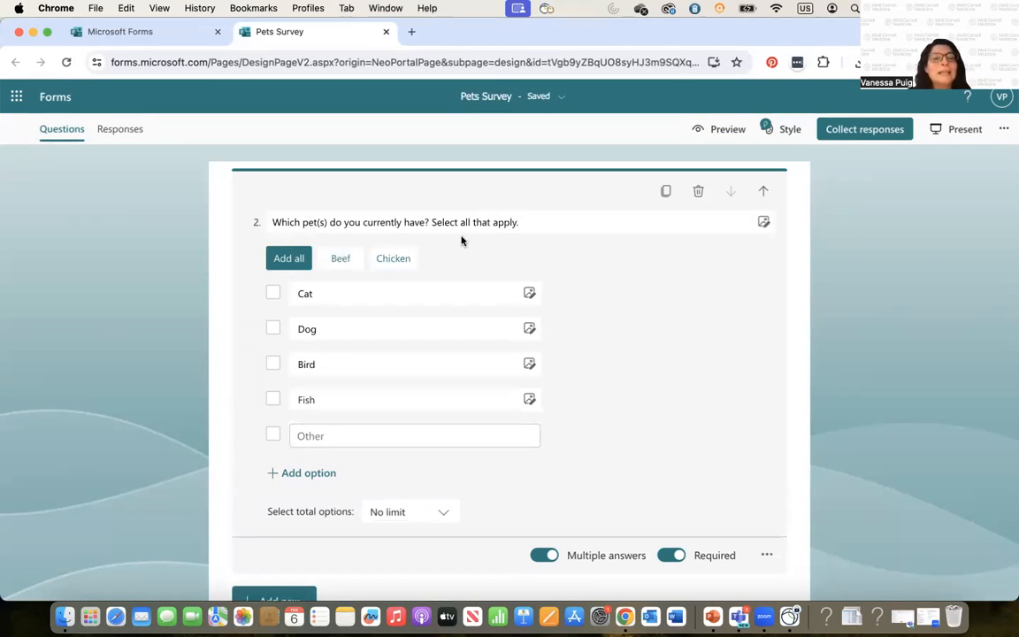
click(767, 555)
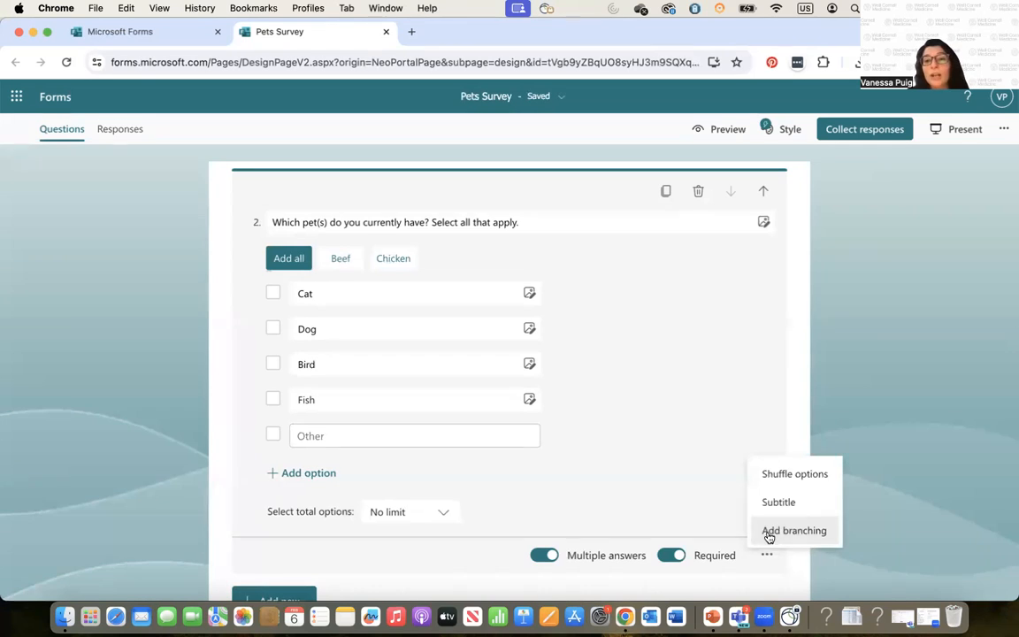
click(641, 433)
Step: Add a third question of type Text reading "What's your favorite animal?" and allow a long answer
scroll(639, 431, down, 3)
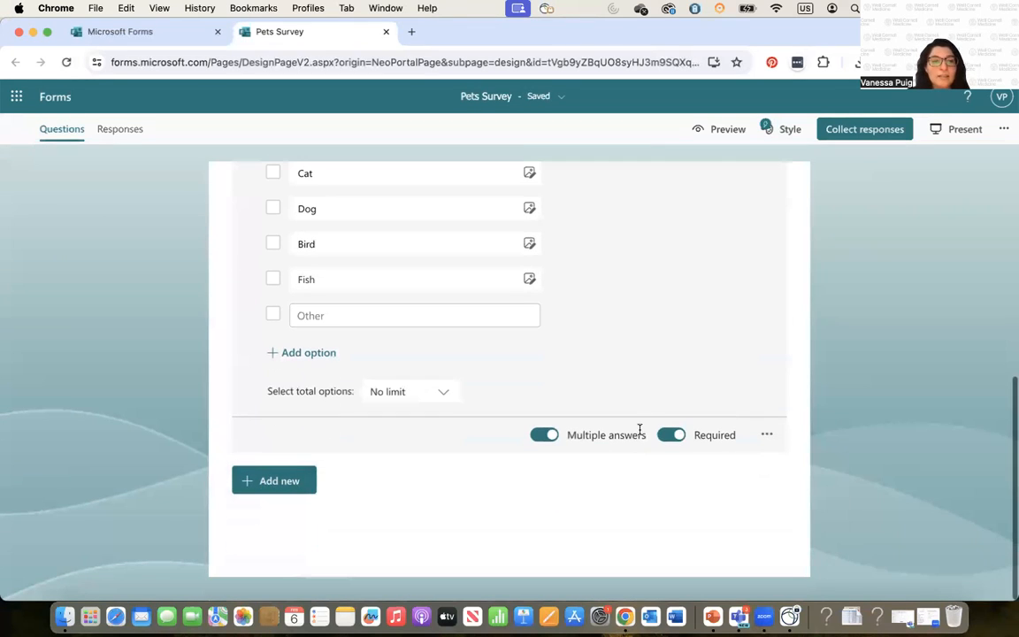
click(257, 483)
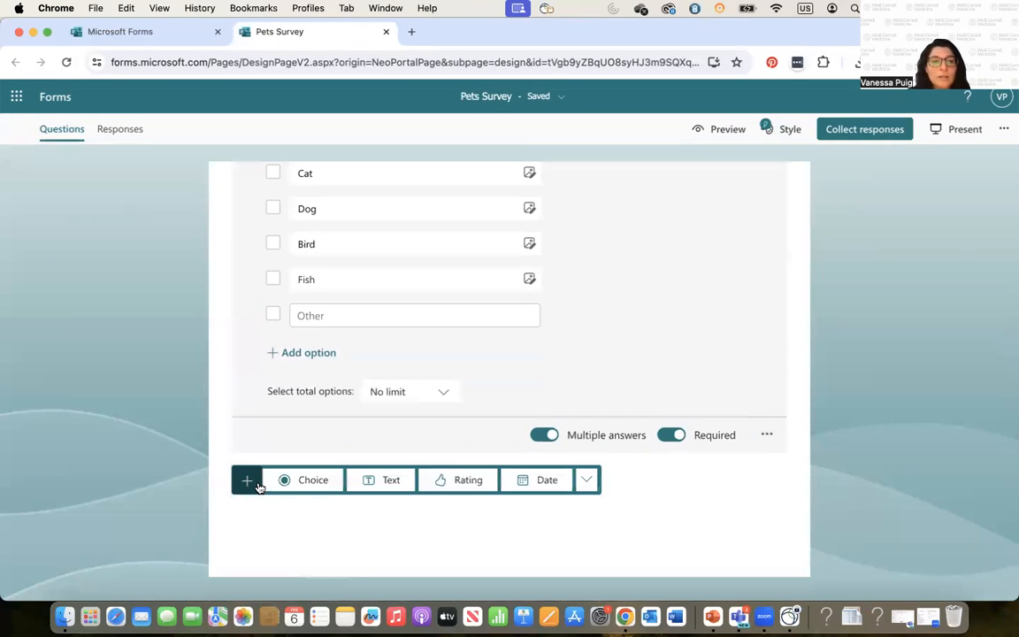
click(383, 482)
text(What's your favorite animal)
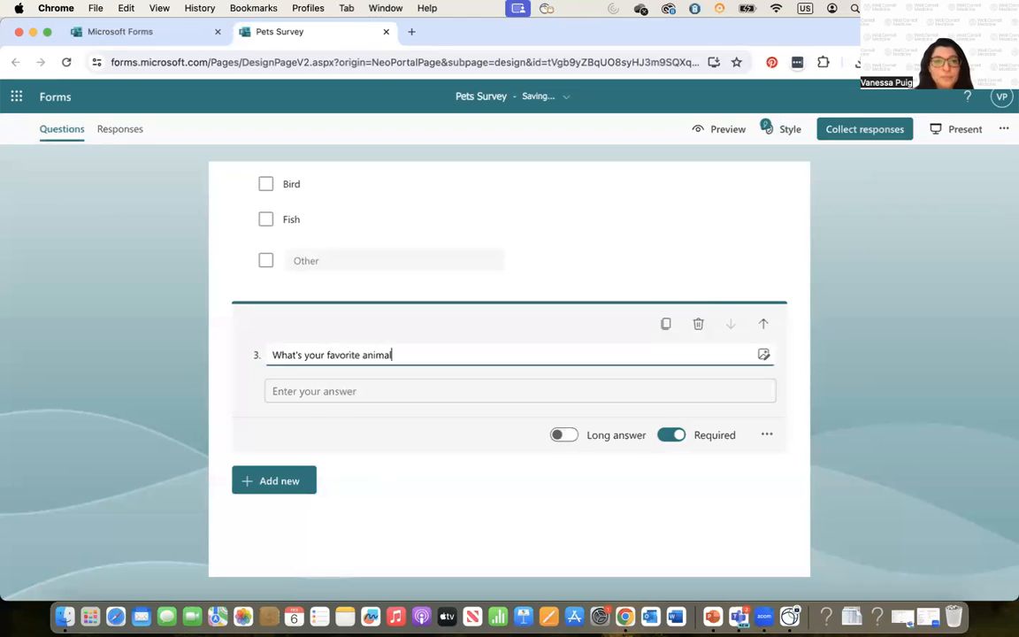
text(?)
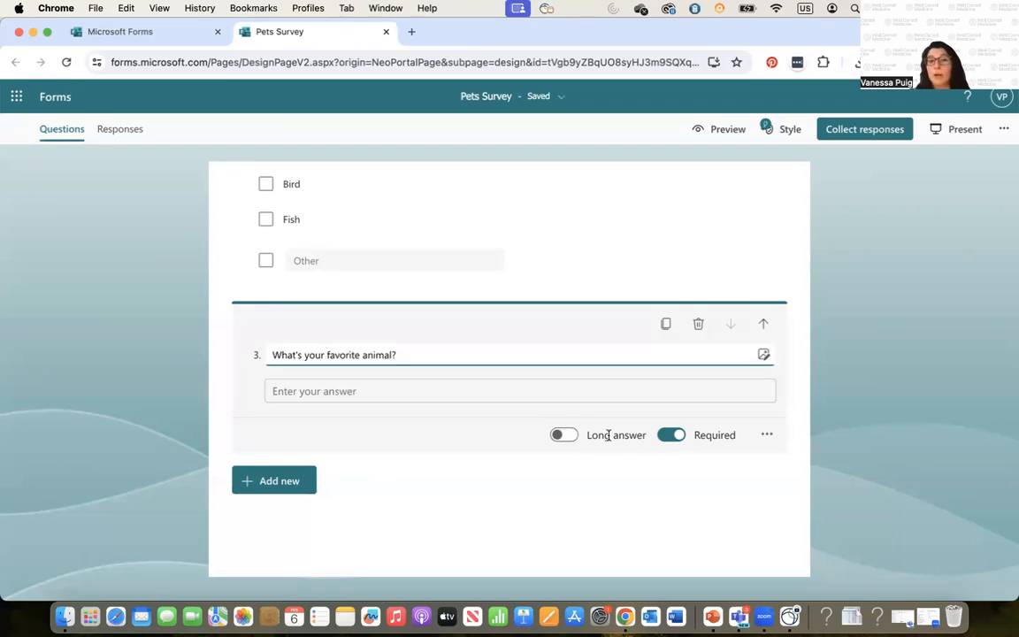
click(559, 434)
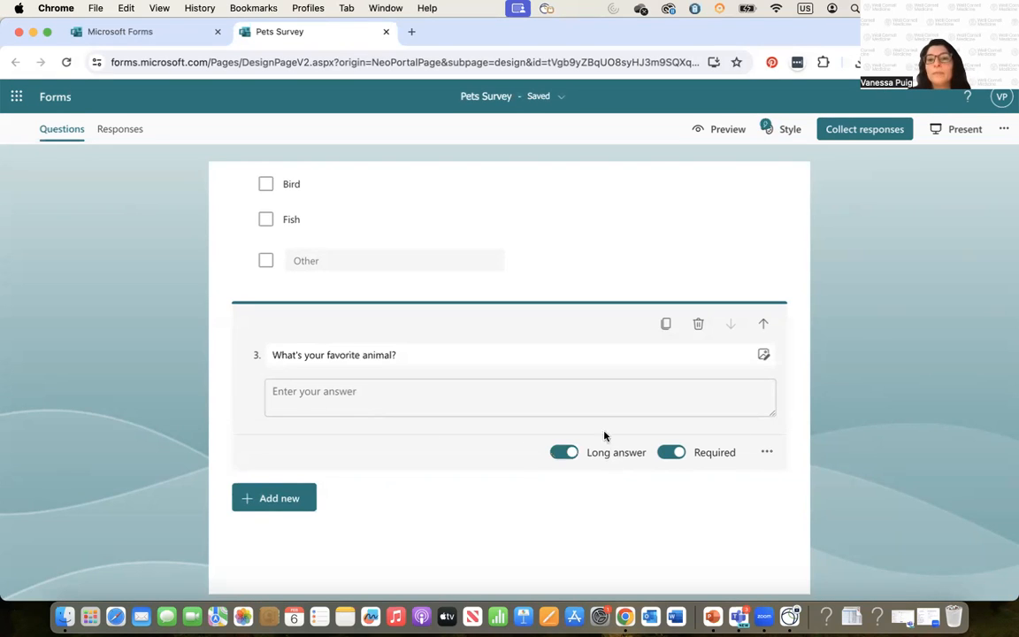
Step: Try a Number restriction on the favorite animal question, review the available restriction types, and remove the restriction
click(767, 452)
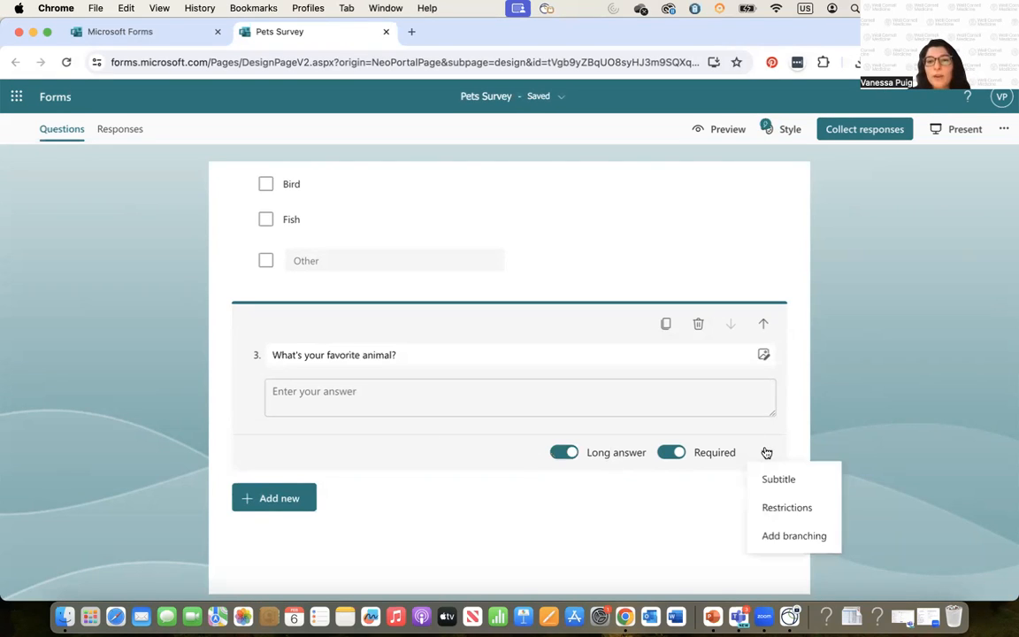
click(788, 517)
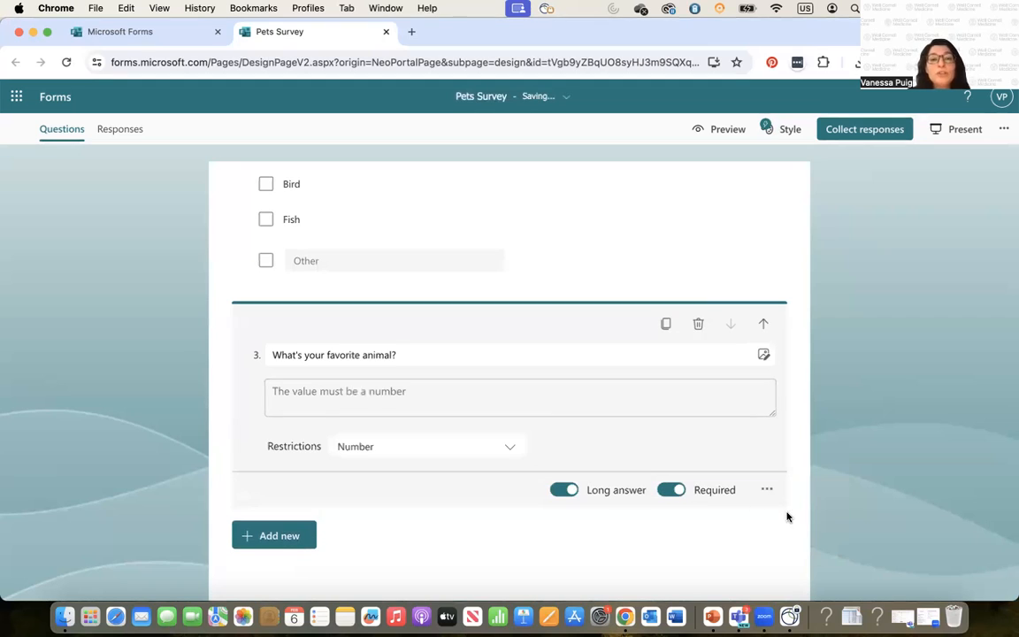
click(511, 448)
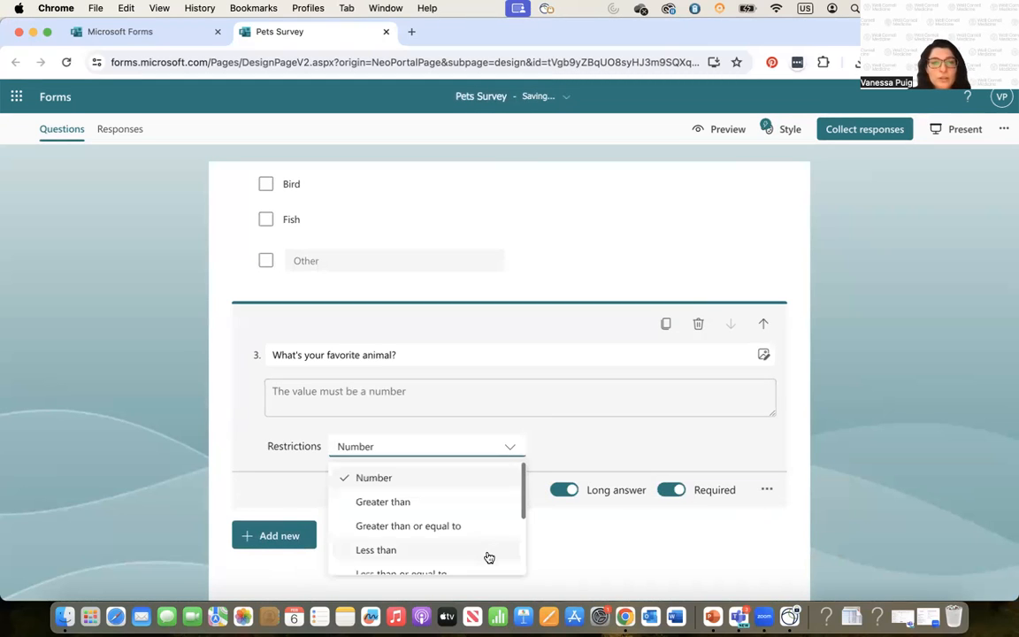
scroll(489, 555, down, 1)
scroll(488, 556, down, 3)
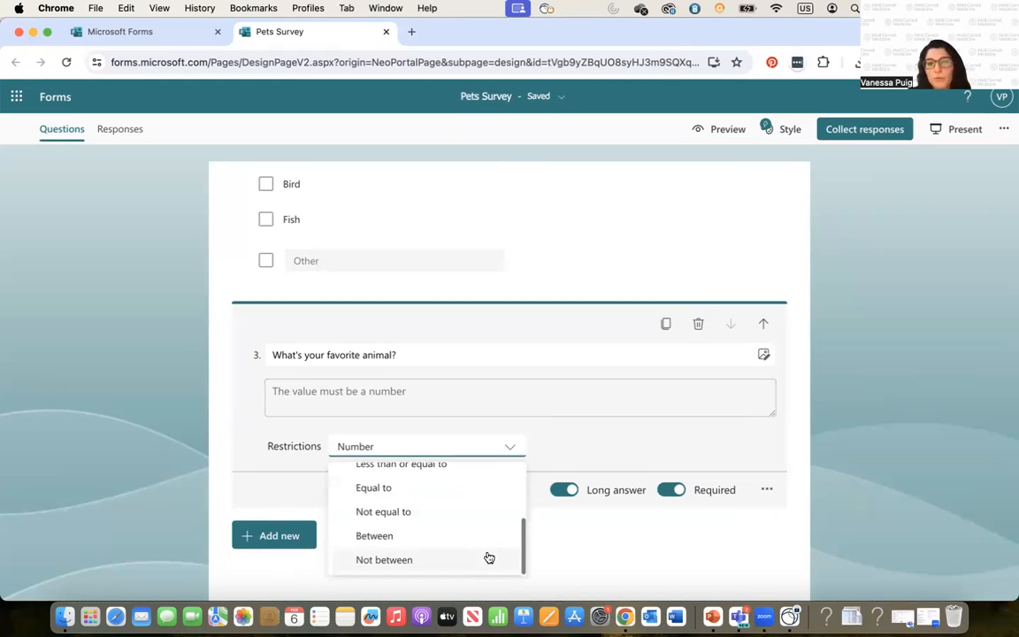
scroll(483, 508, up, 4)
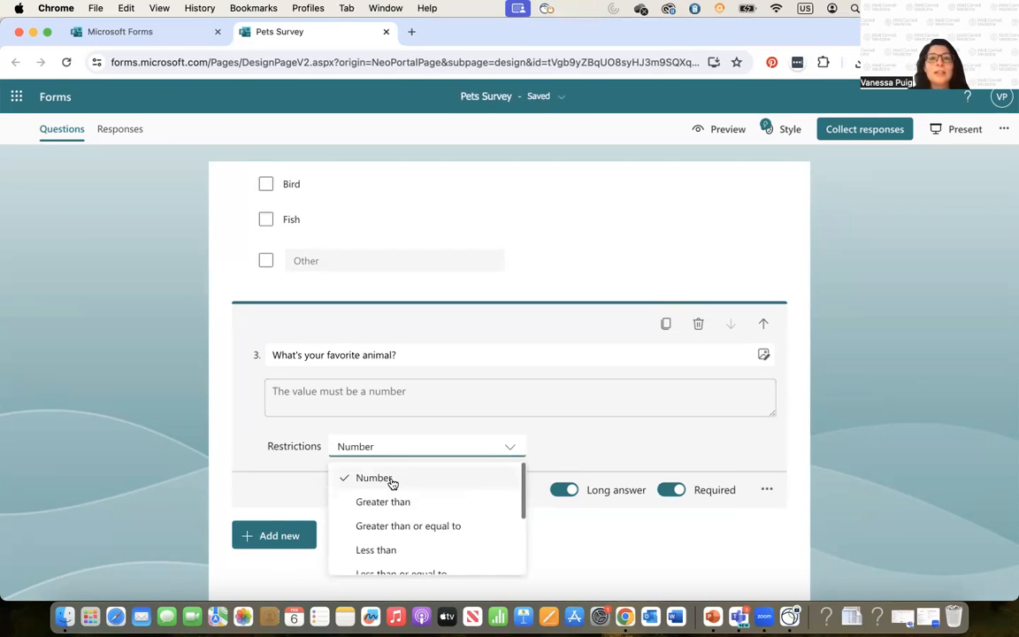
scroll(398, 531, down, 5)
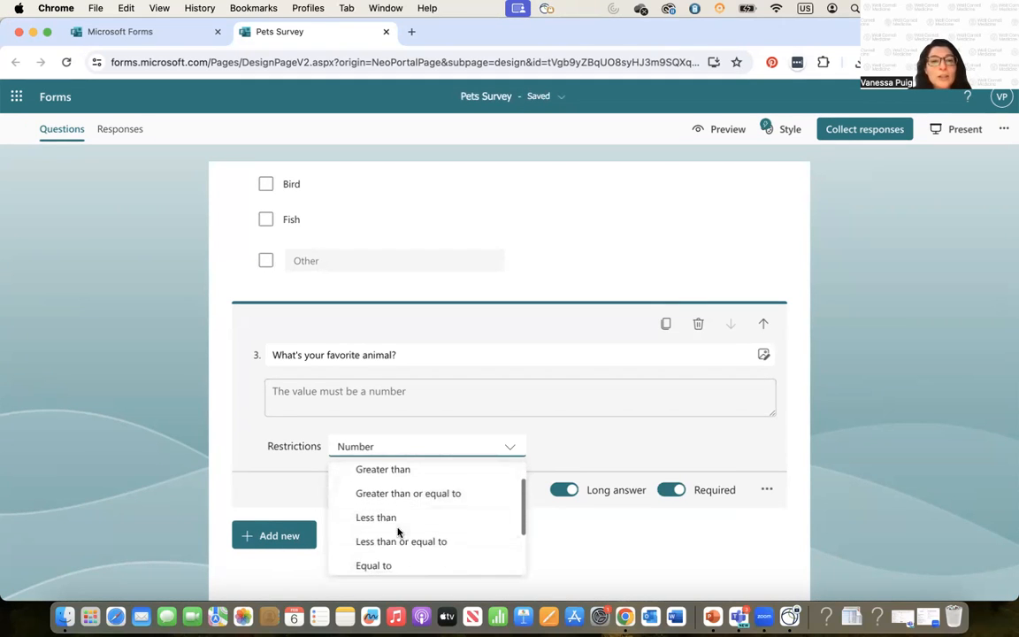
scroll(403, 520, up, 2)
scroll(405, 520, up, 3)
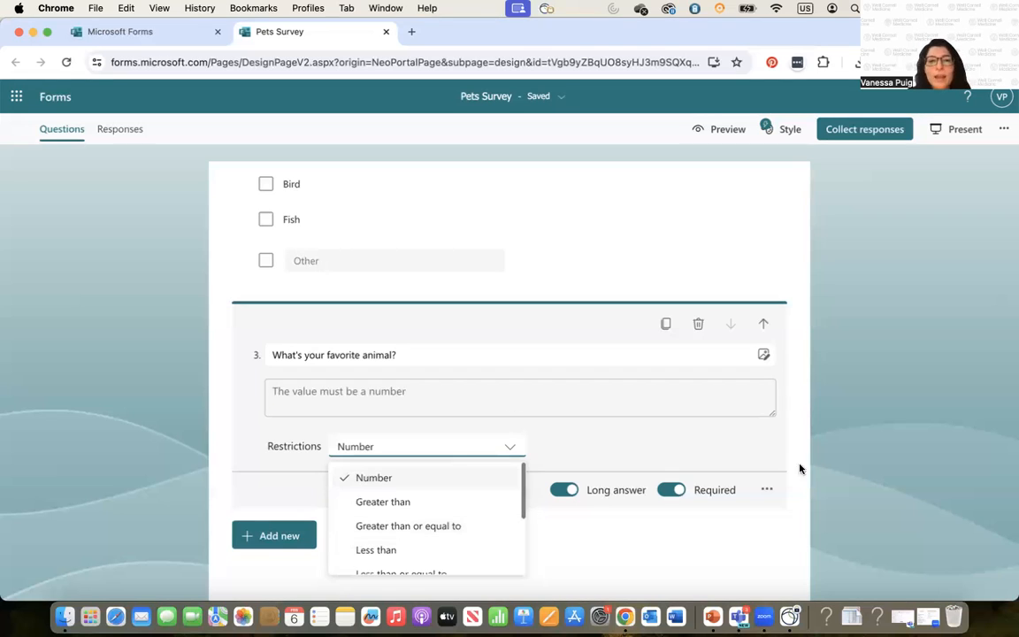
click(767, 488)
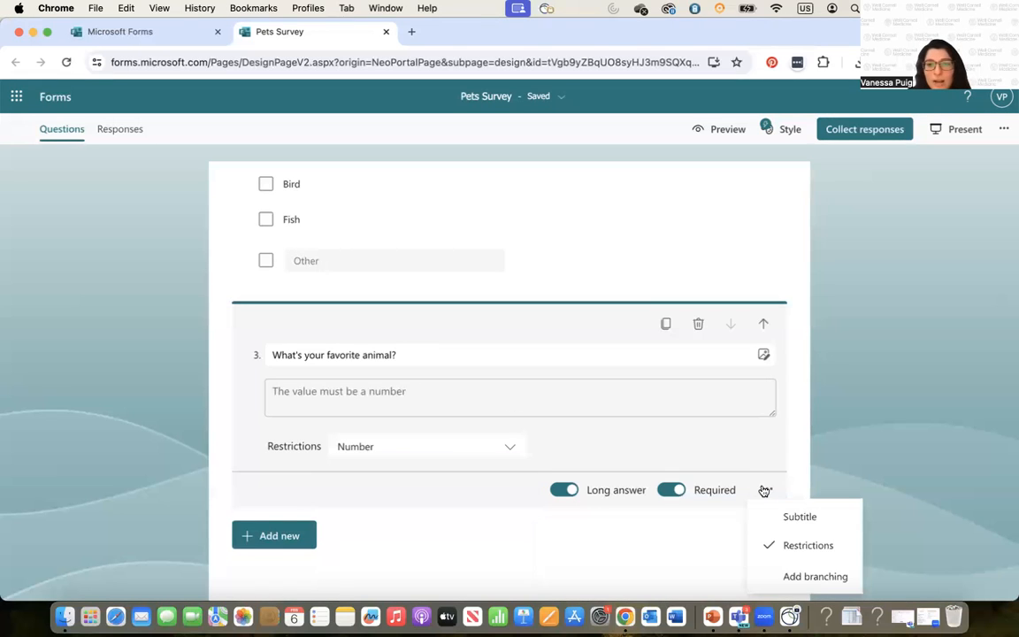
click(783, 546)
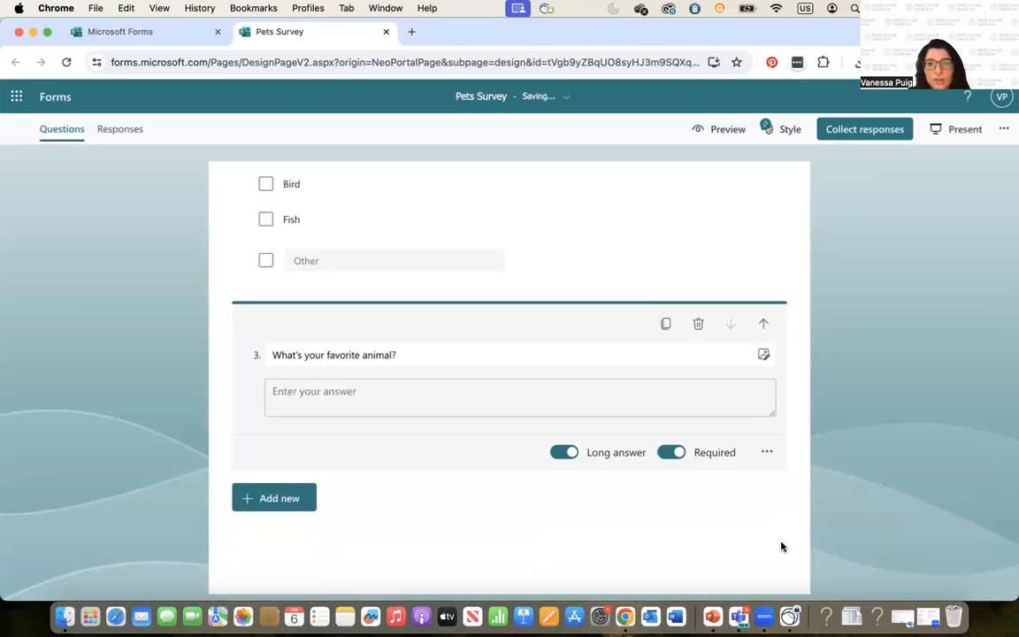
Step: Add a fourth question of type Rating reading "How are you feeling today?"
click(273, 500)
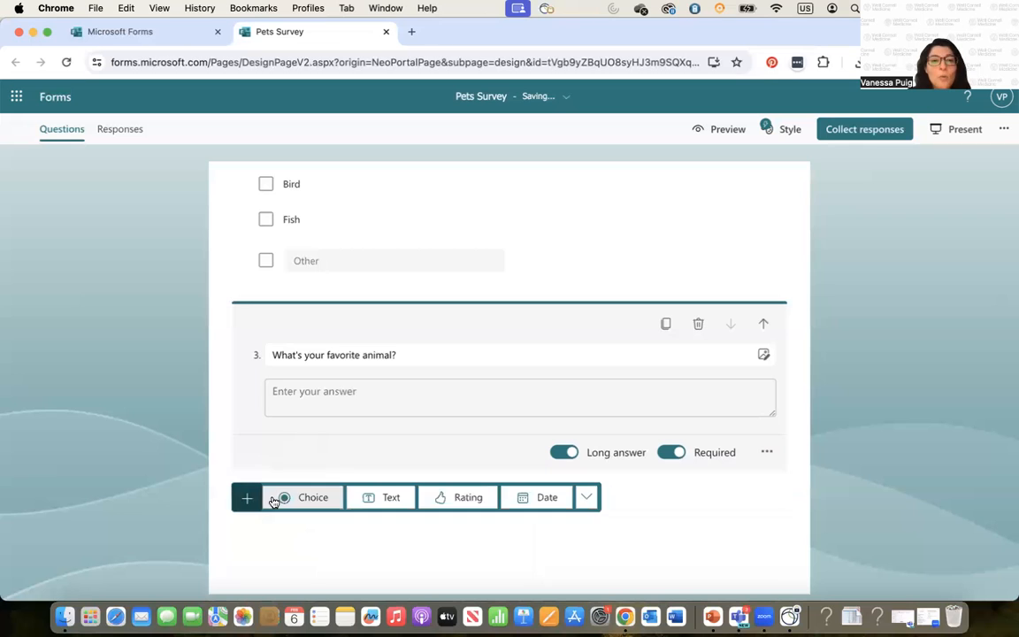
click(460, 500)
double_click(292, 394)
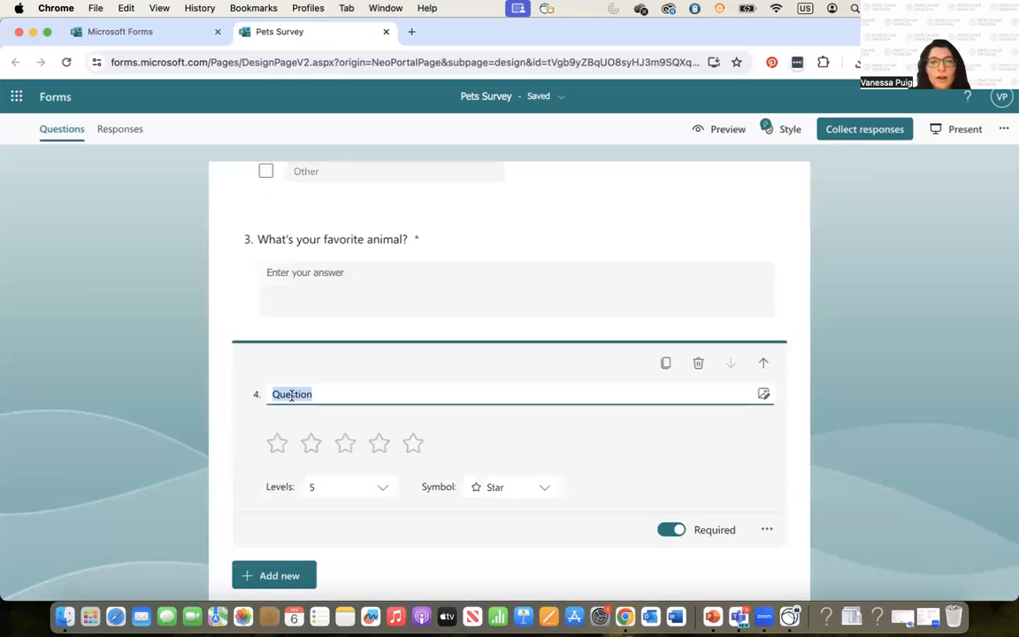
text(How are you fe)
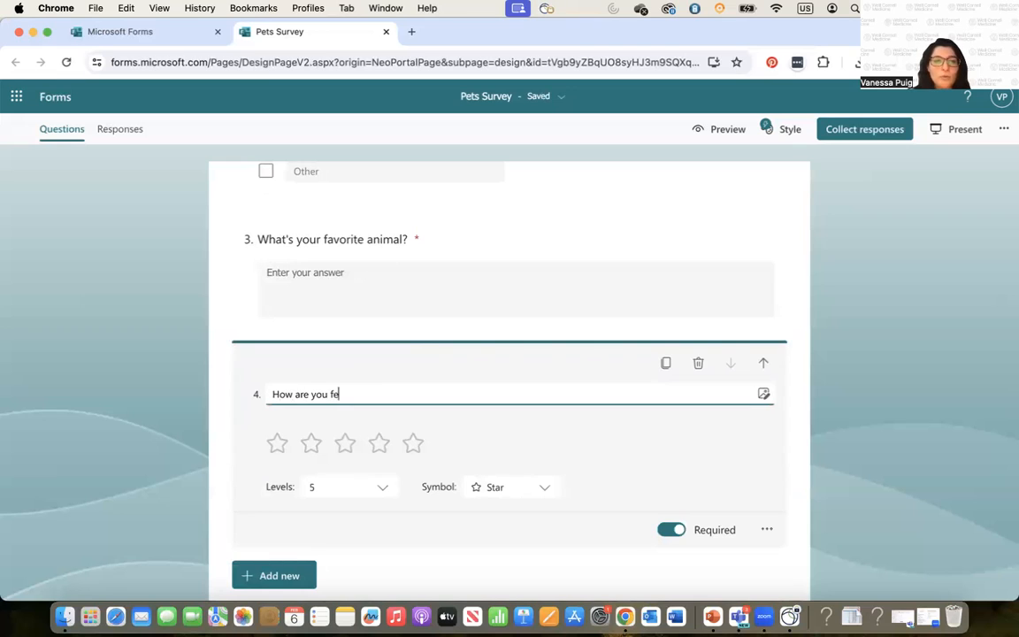
text(eling today?)
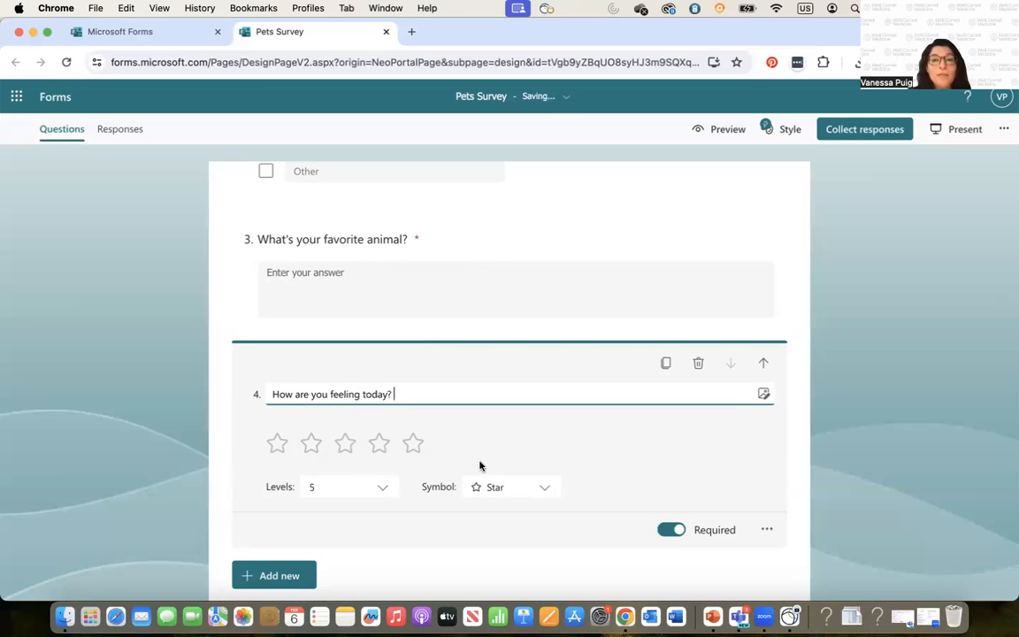
Step: Try 10 levels for the rating question's scale and set it back to 5 levels
click(385, 491)
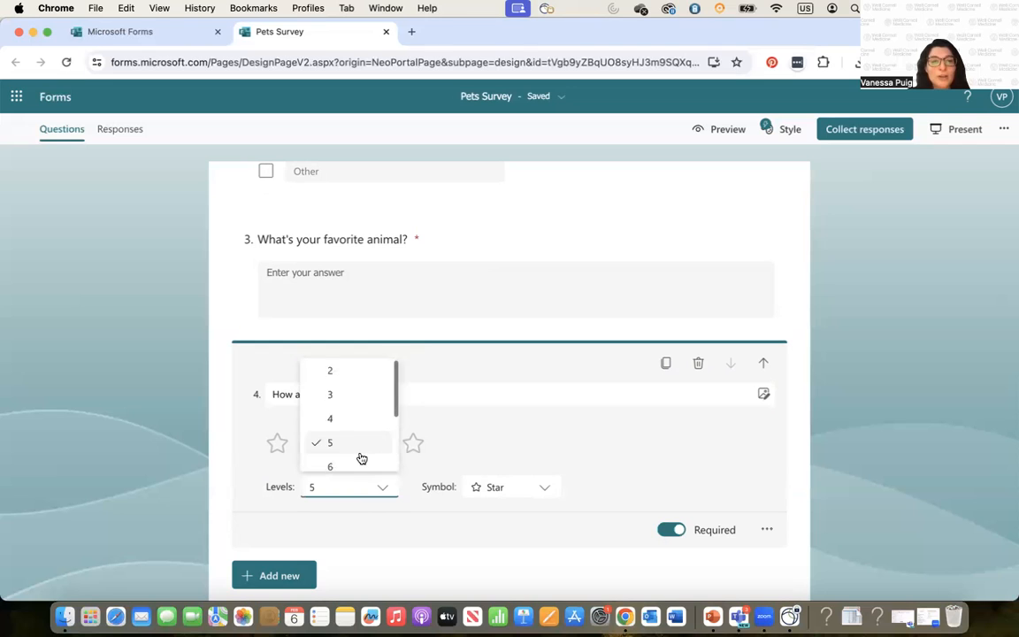
scroll(359, 457, down, 3)
click(354, 457)
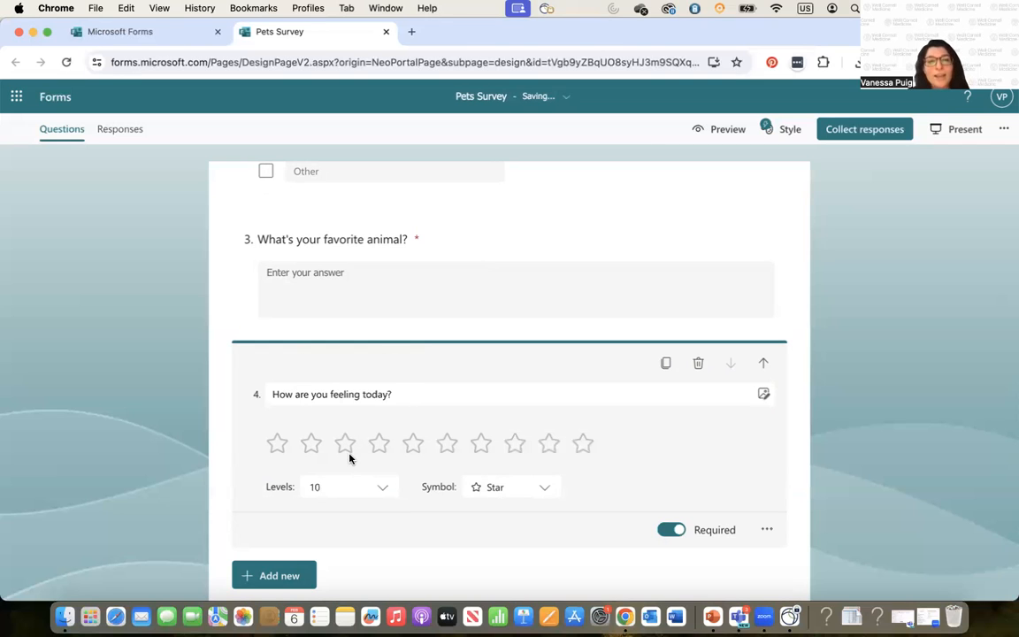
click(382, 489)
scroll(346, 415, up, 2)
click(343, 399)
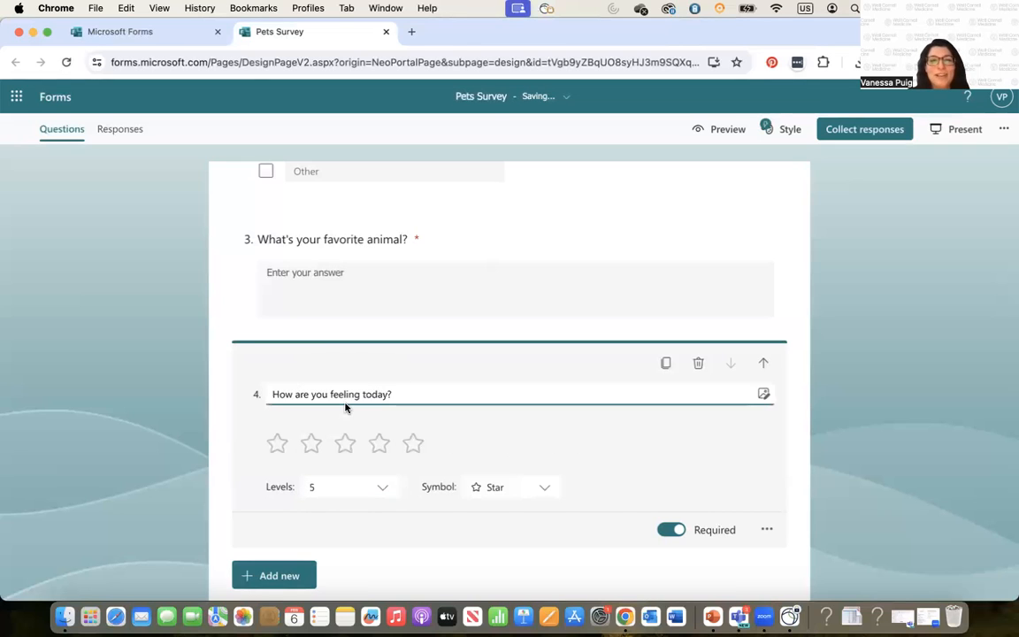
Step: Change the rating question's symbol to Smile face
click(543, 491)
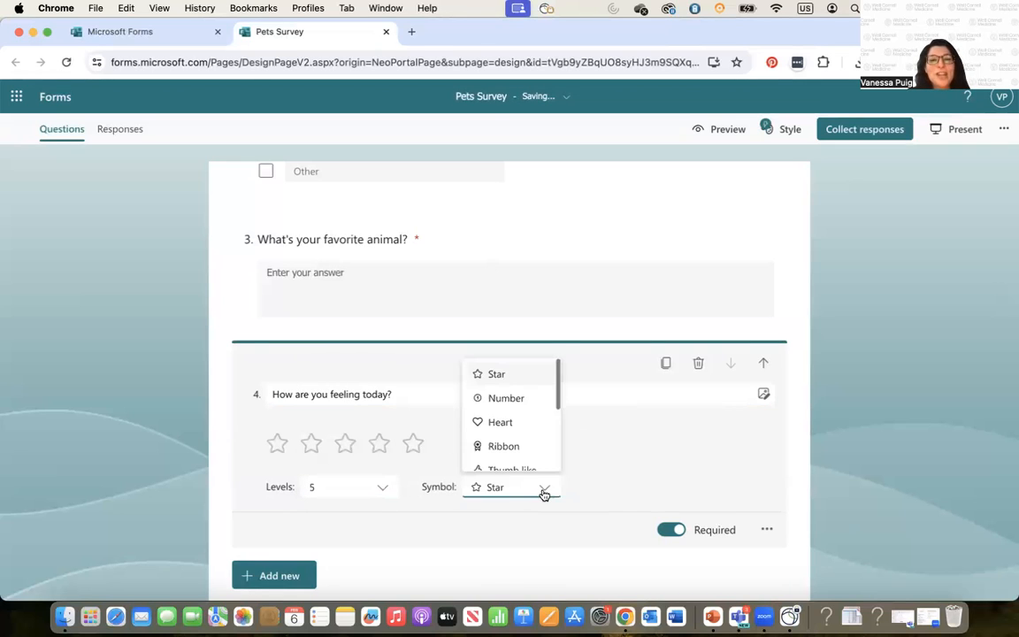
scroll(516, 438, down, 4)
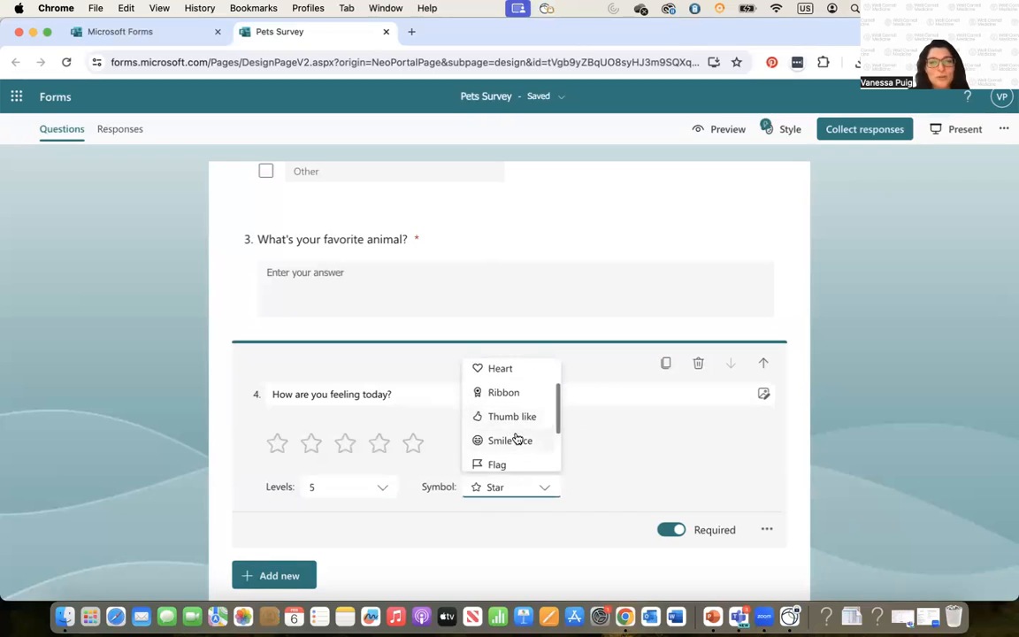
scroll(518, 424, down, 1)
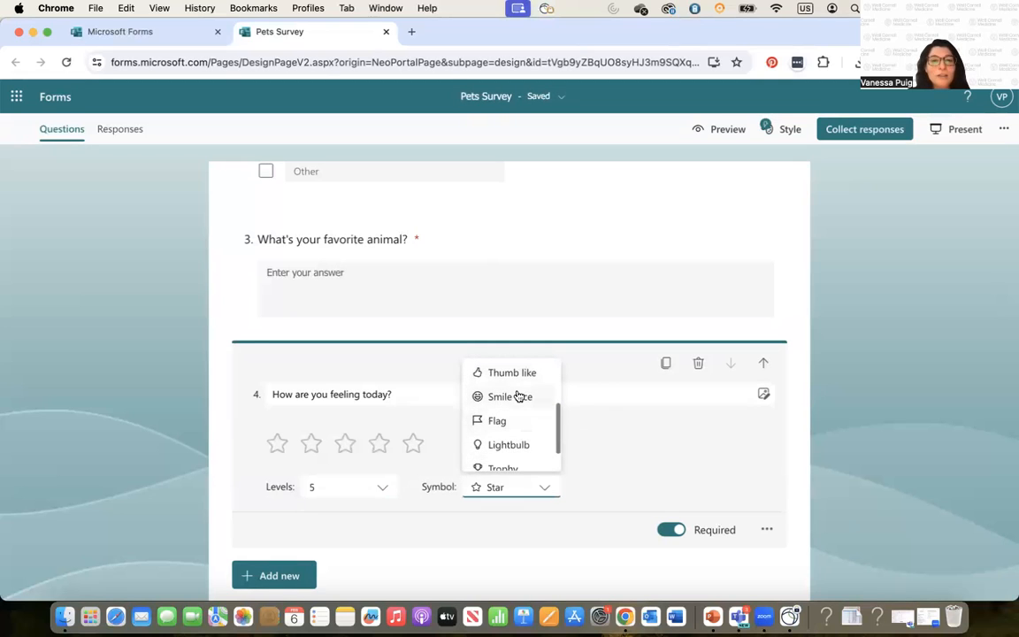
click(518, 397)
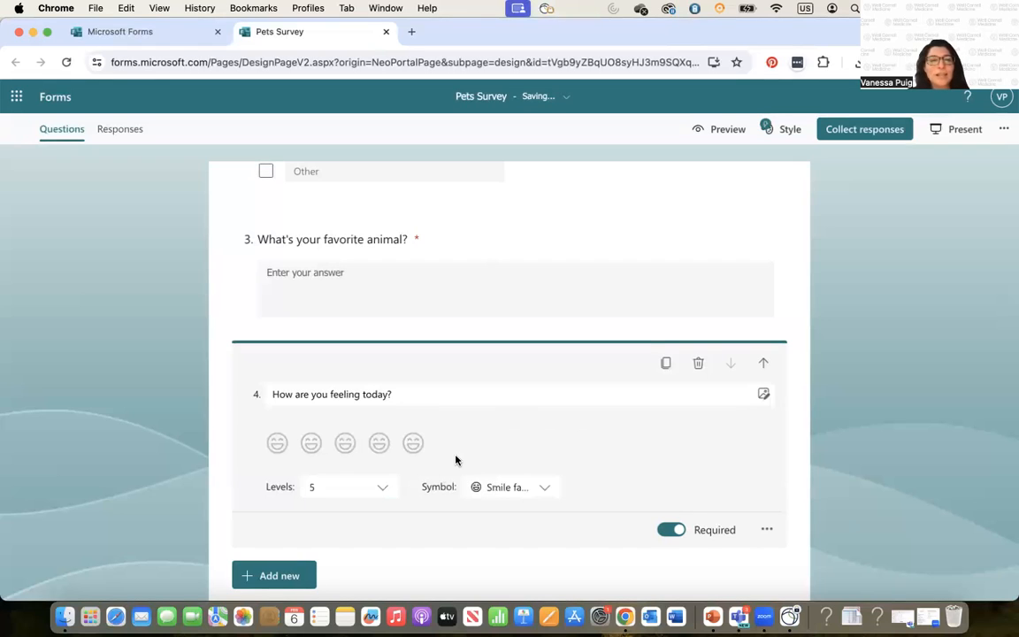
Step: Enable labels on the rating question, entering "Bad" for 1 smile face and "Great" for 5 smile faces
scroll(767, 527, down, 2)
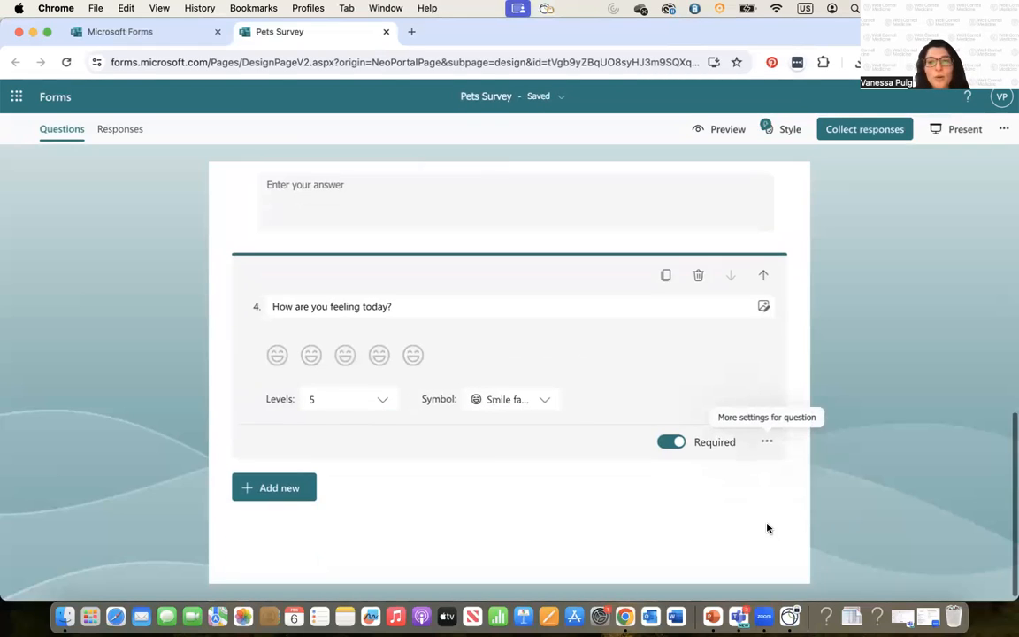
click(768, 443)
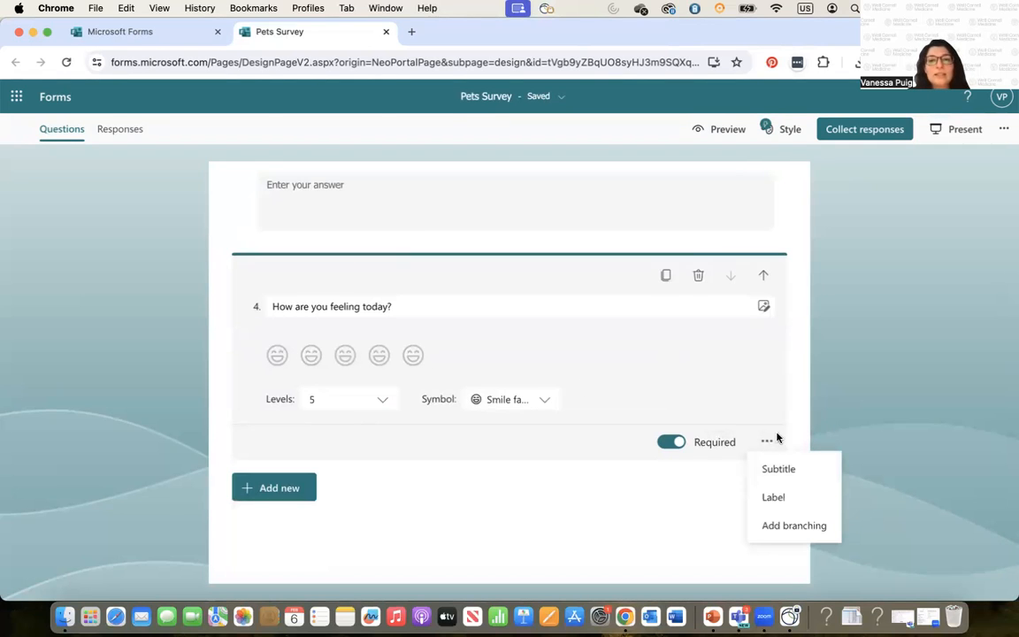
click(795, 495)
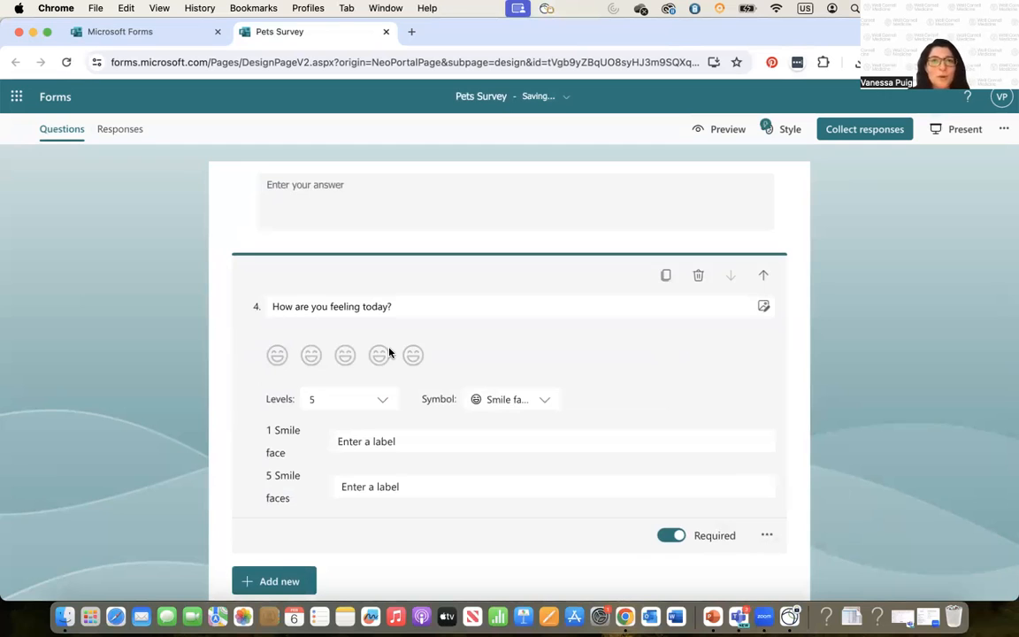
click(341, 445)
text(Bad)
click(346, 486)
text(Great)
scroll(673, 521, down, 2)
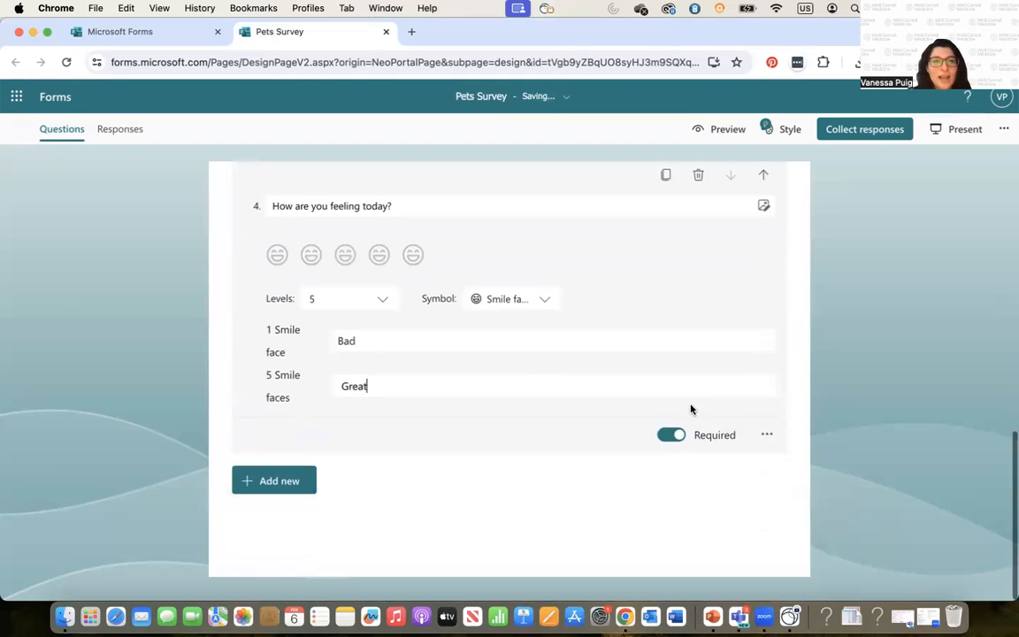
scroll(690, 408, up, 3)
scroll(691, 409, down, 3)
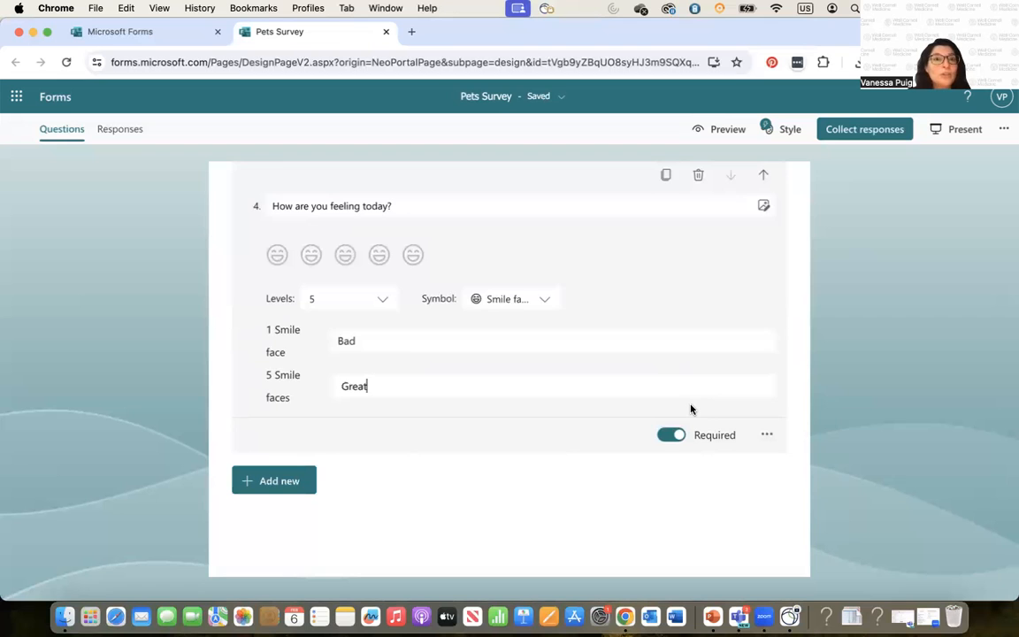
Step: Open the branching options for the first question, "Do you have any pets?"
scroll(691, 408, up, 10)
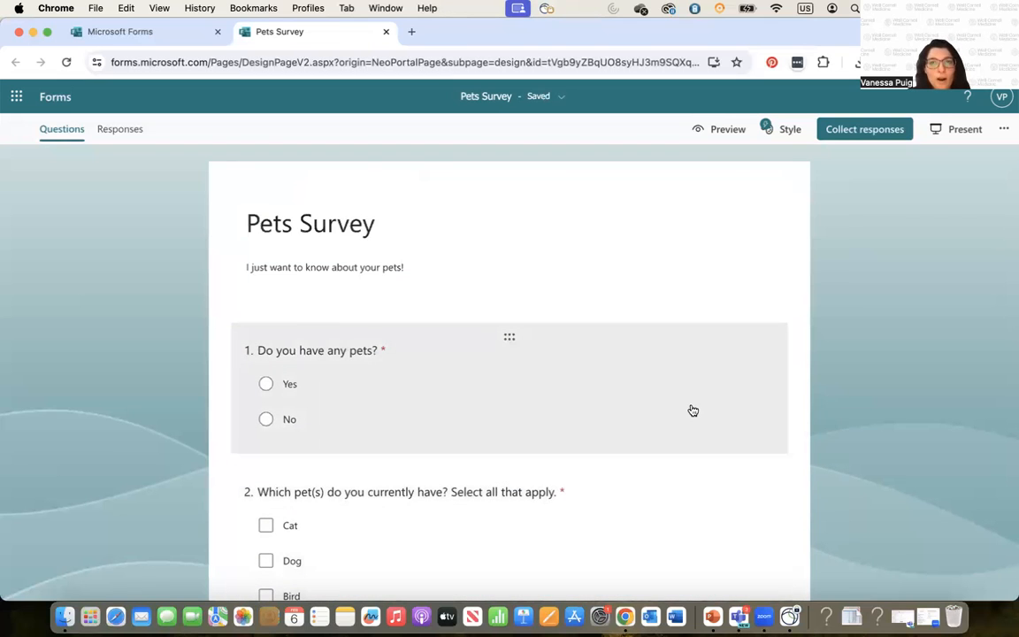
scroll(398, 371, down, 2)
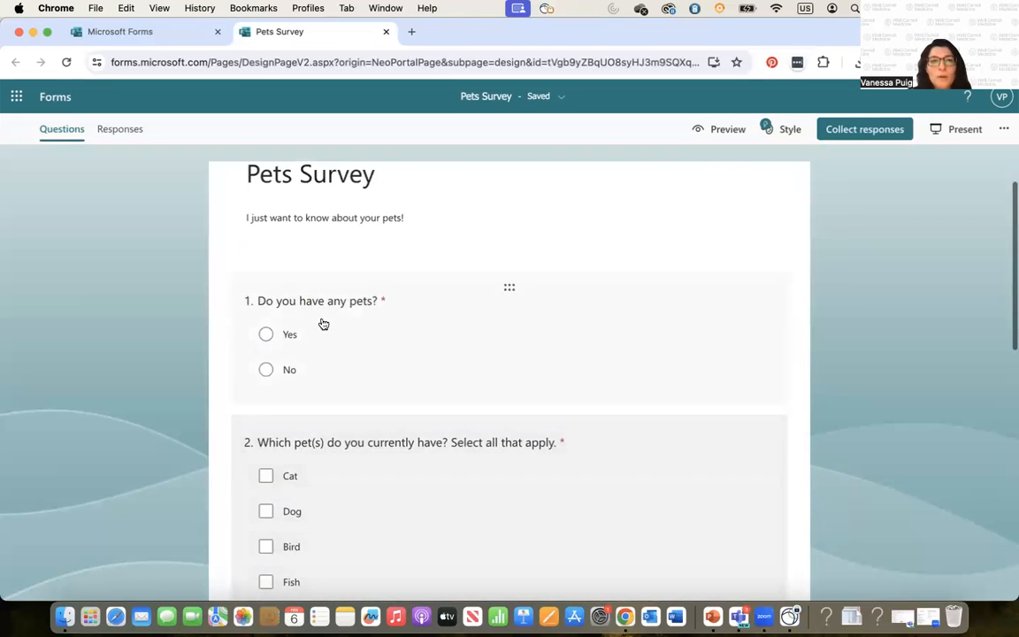
scroll(386, 401, down, 2)
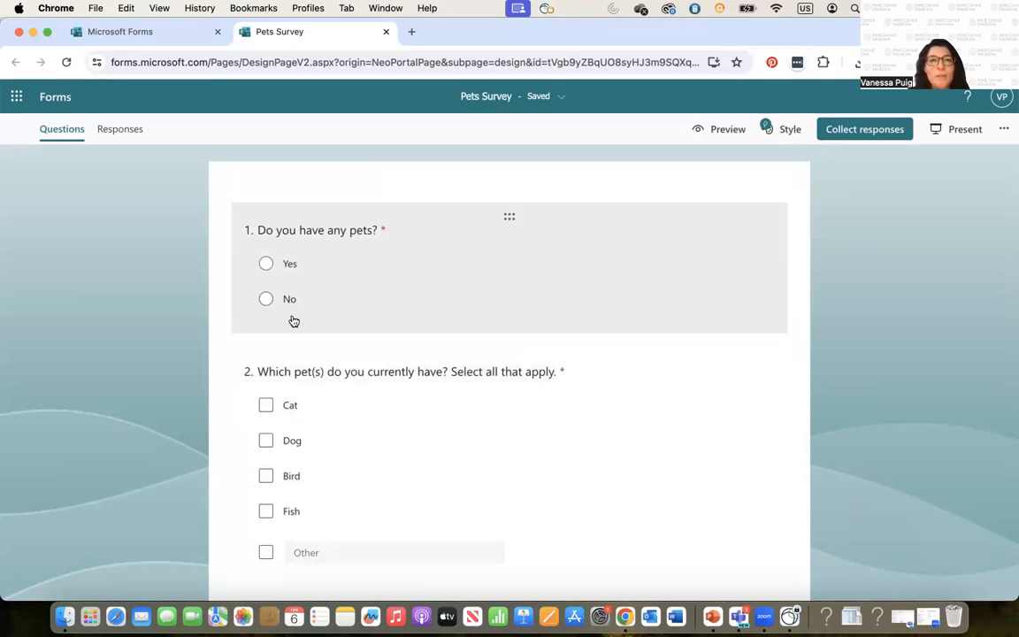
scroll(309, 336, down, 2)
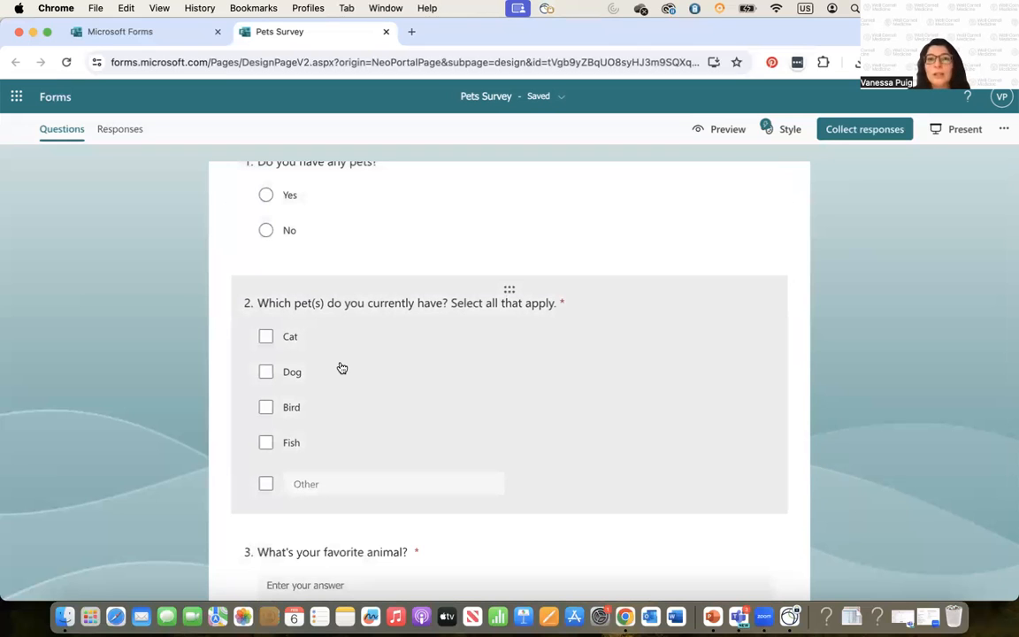
scroll(341, 368, up, 1)
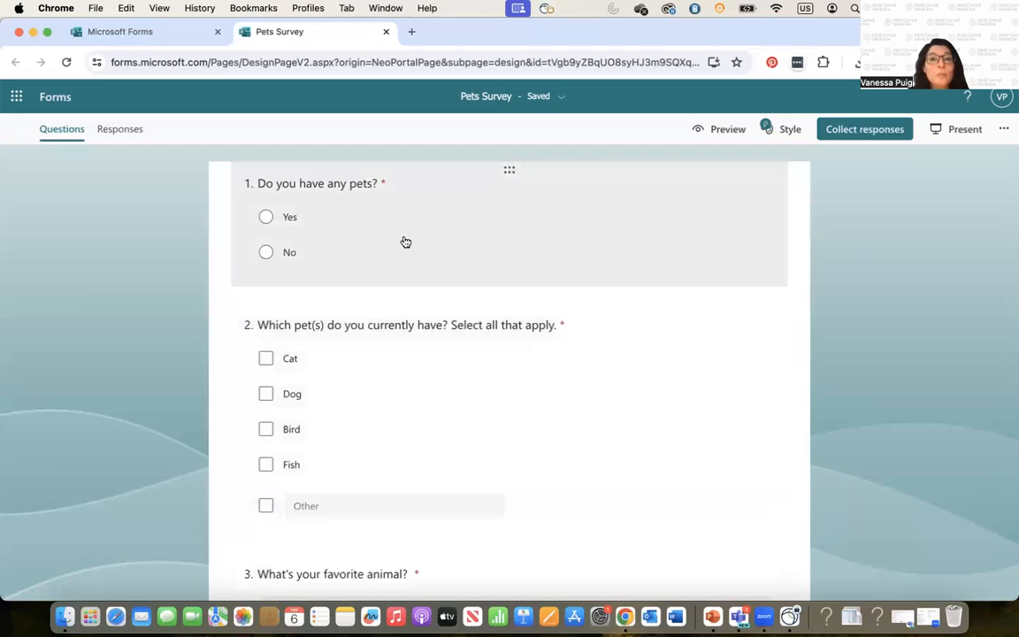
click(482, 215)
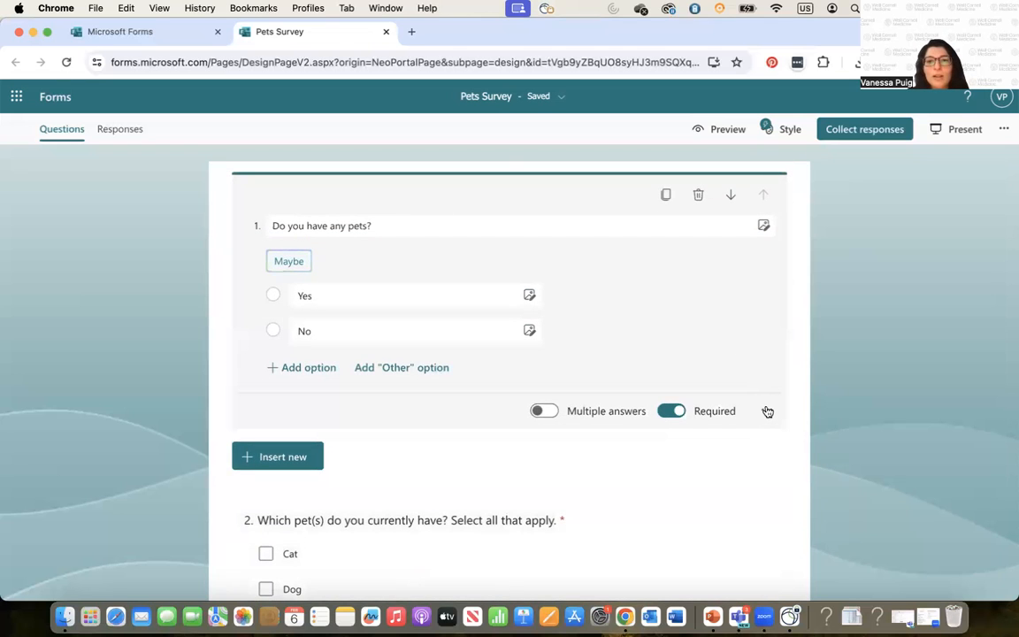
click(766, 412)
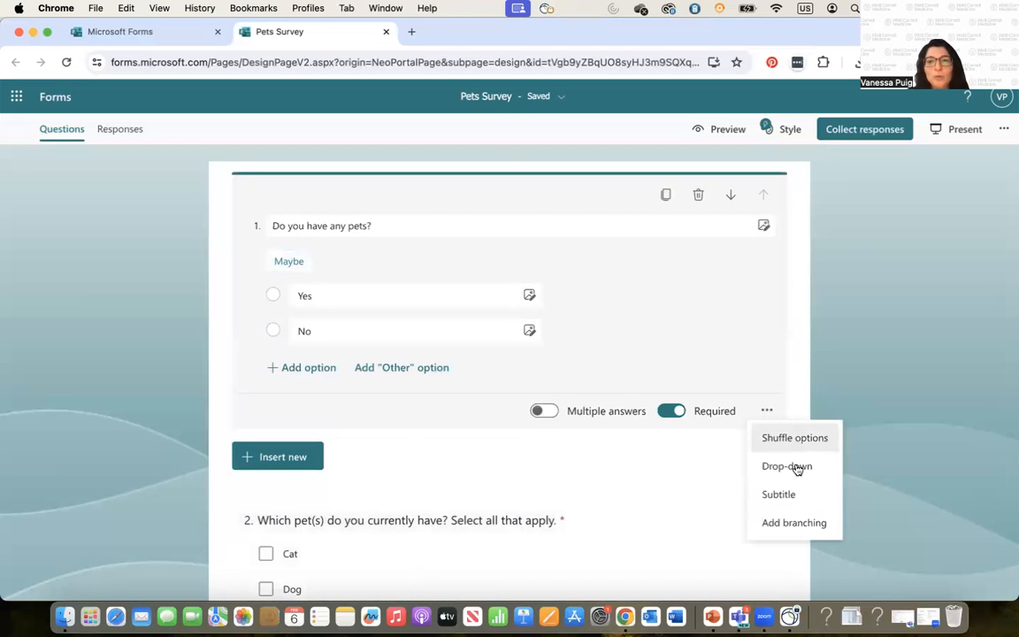
click(801, 524)
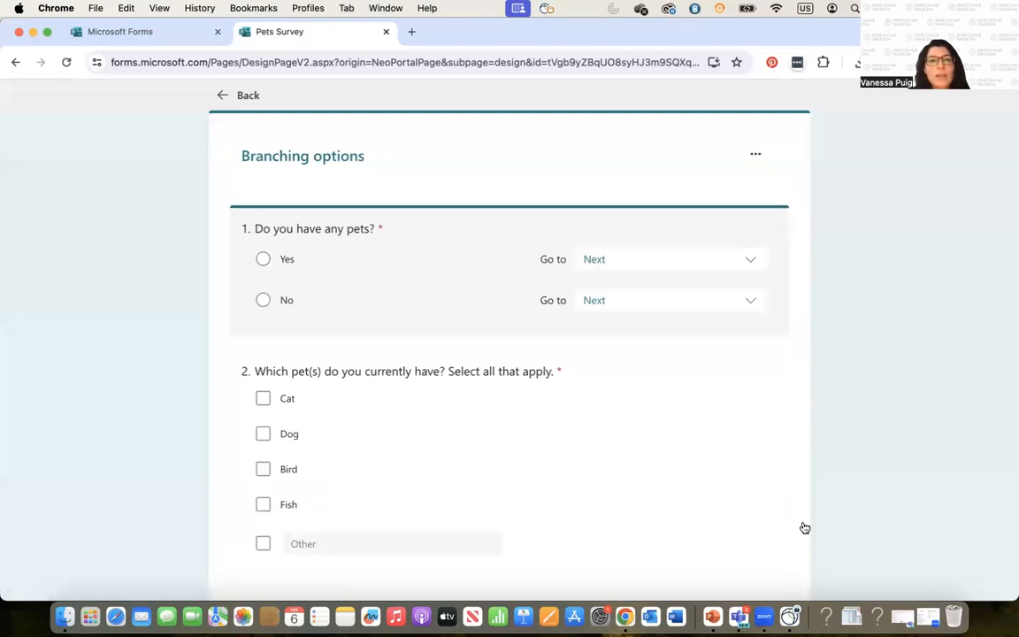
Step: Branch the "No" answer of question 1 to question 3, "What's your favorite animal?", and return to the form editor
scroll(457, 394, down, 3)
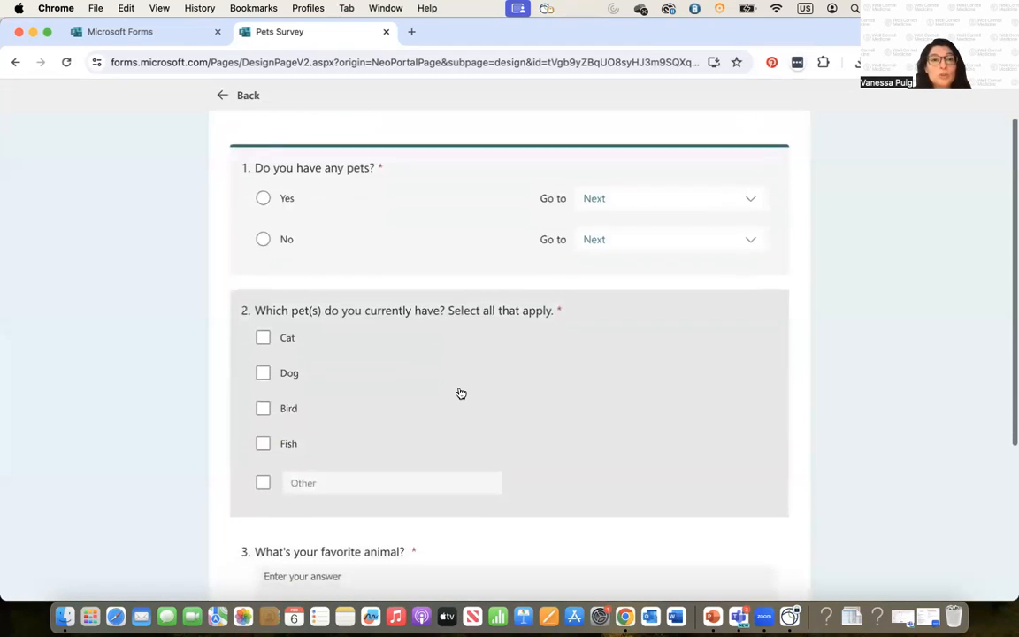
scroll(460, 393, down, 5)
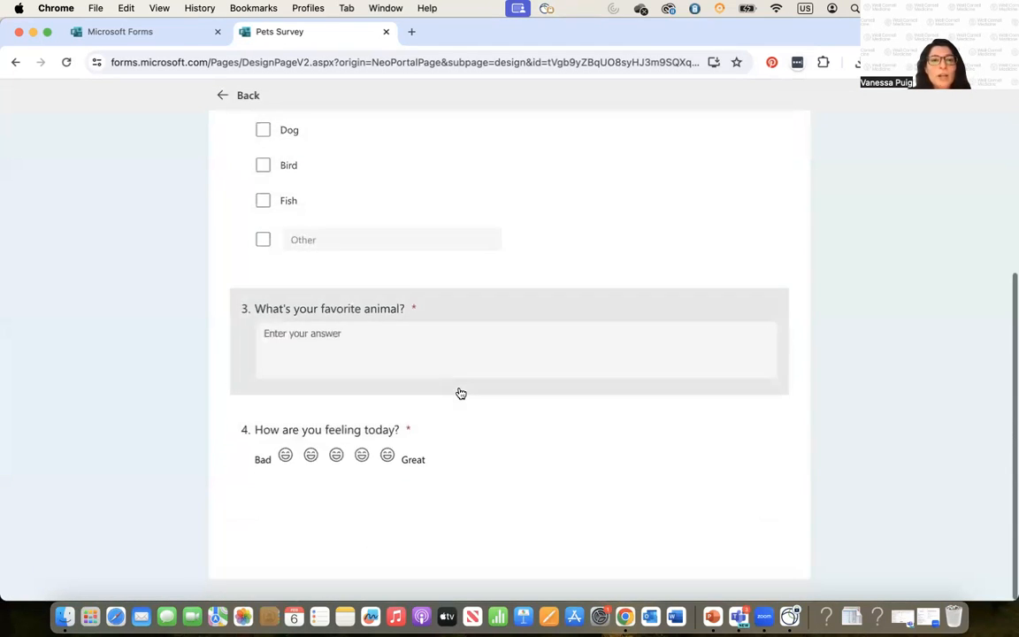
scroll(460, 394, up, 8)
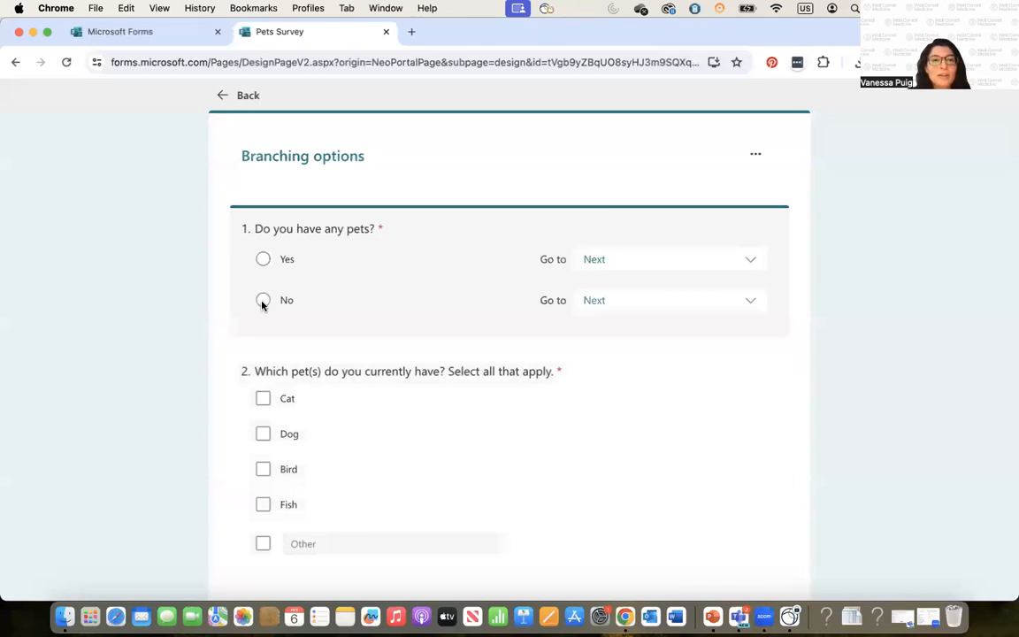
click(633, 301)
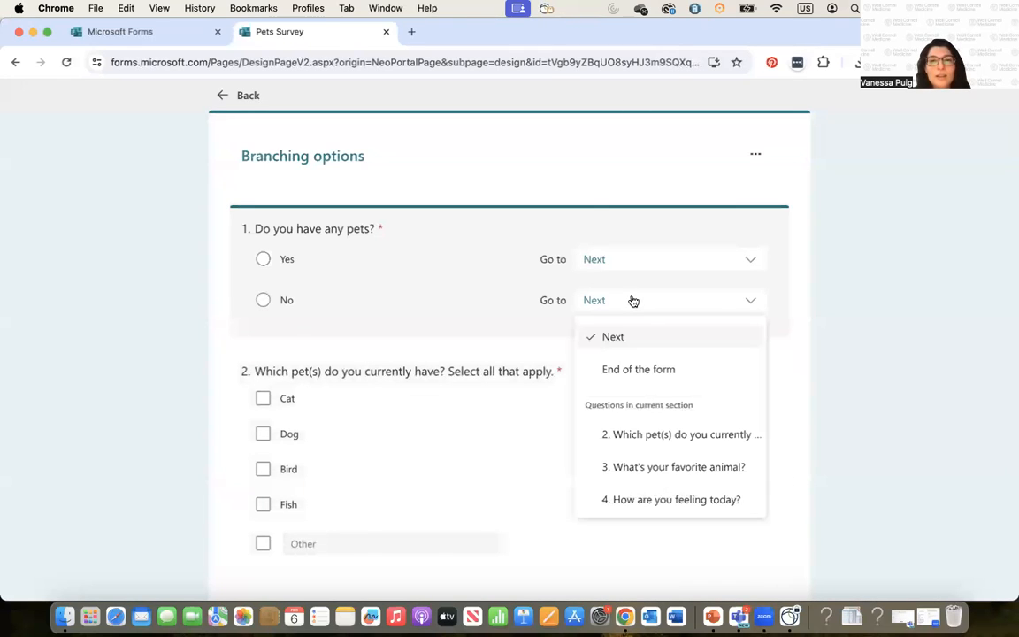
click(667, 469)
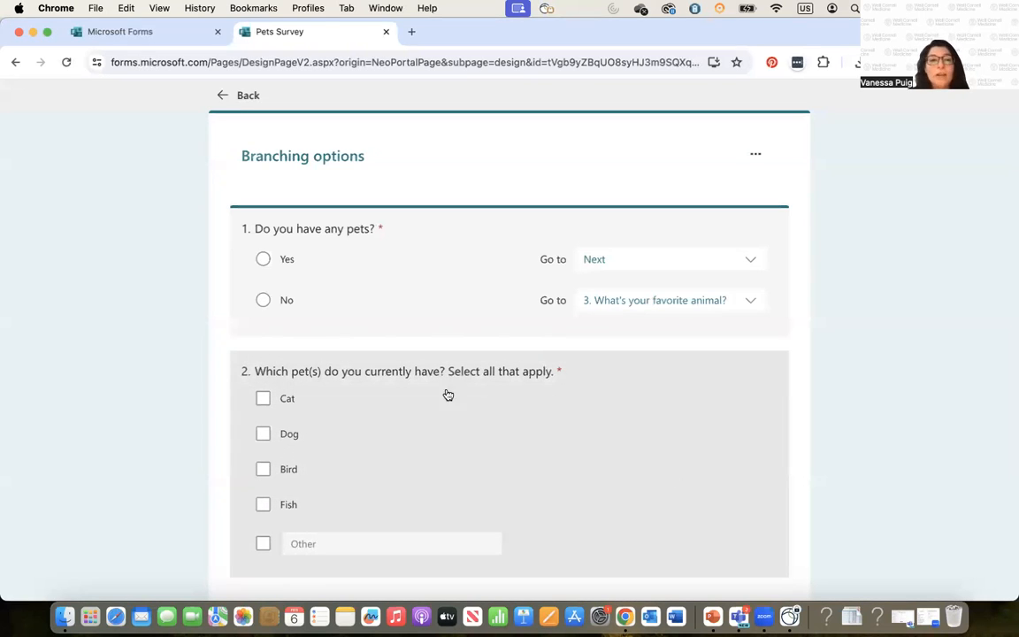
scroll(373, 459, down, 1)
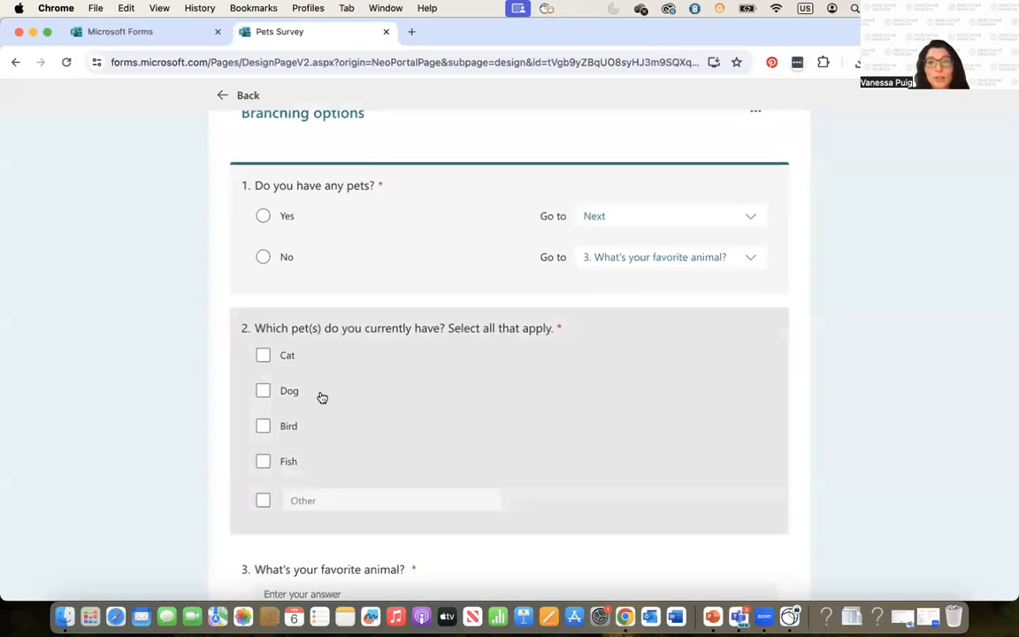
scroll(320, 397, down, 5)
scroll(323, 398, up, 6)
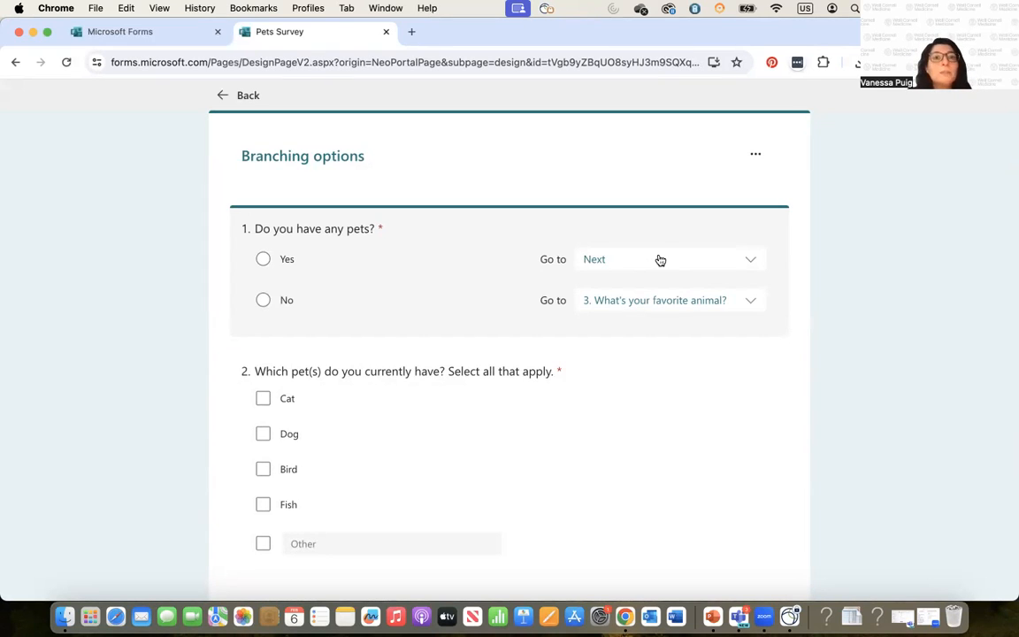
click(228, 96)
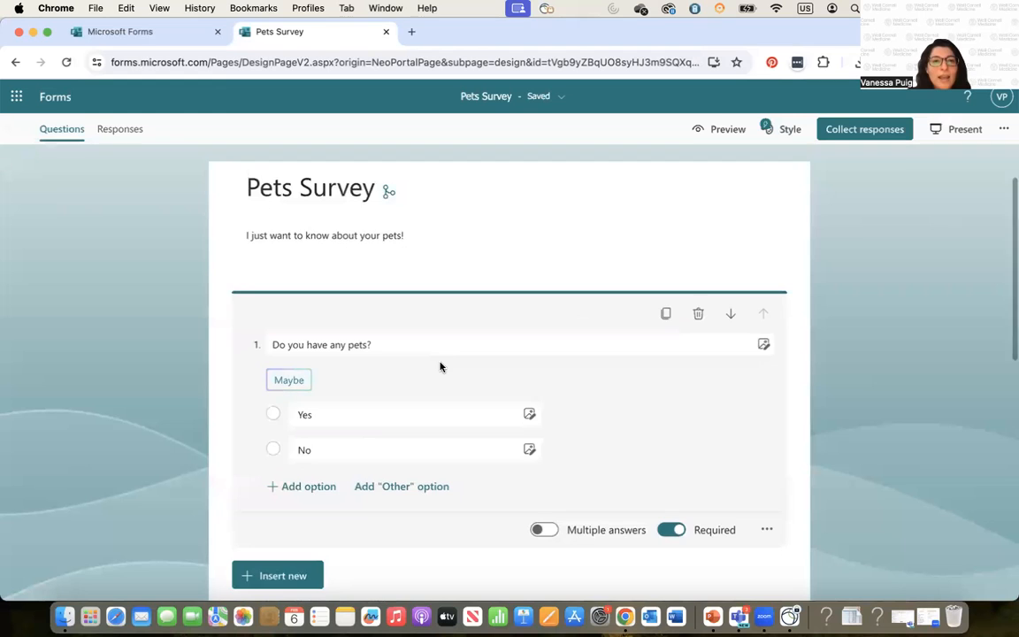
Step: Preview the survey in the mobile layout and switch back to the computer layout
scroll(441, 345, down, 5)
scroll(442, 368, down, 2)
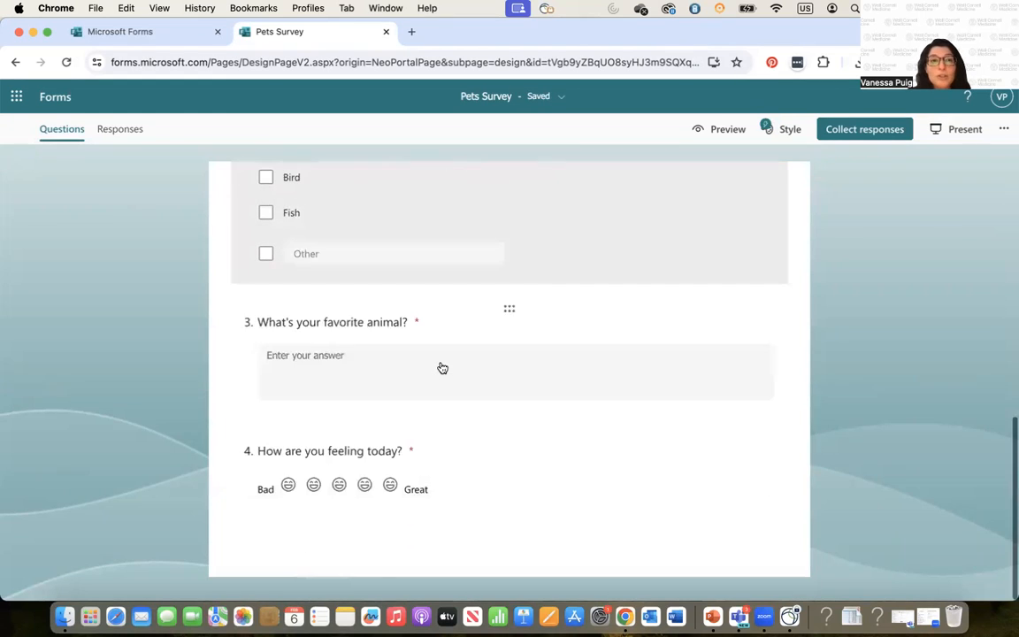
scroll(443, 368, up, 10)
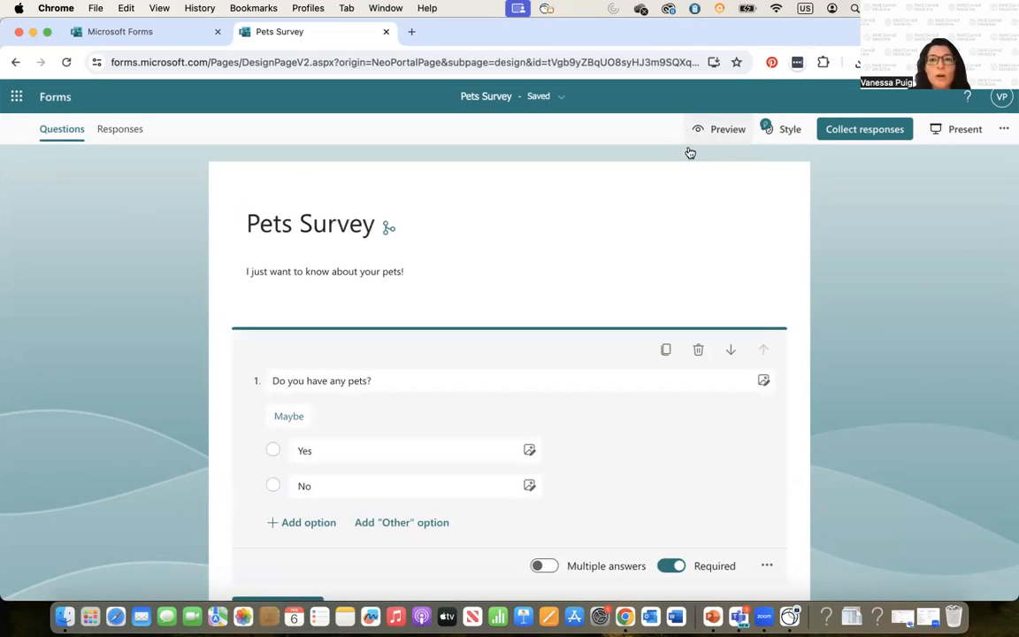
click(715, 134)
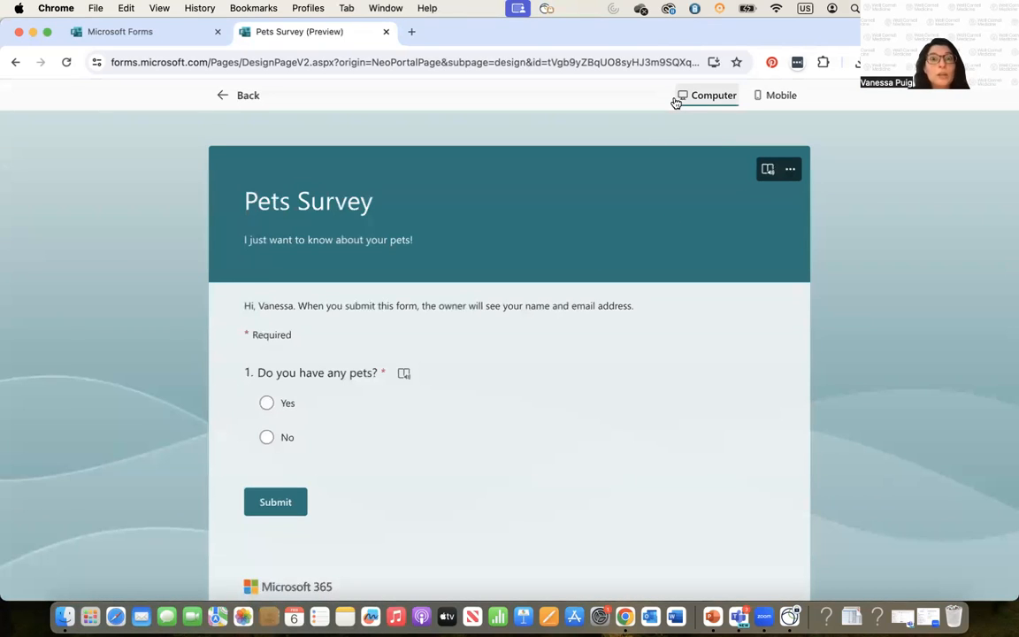
click(777, 98)
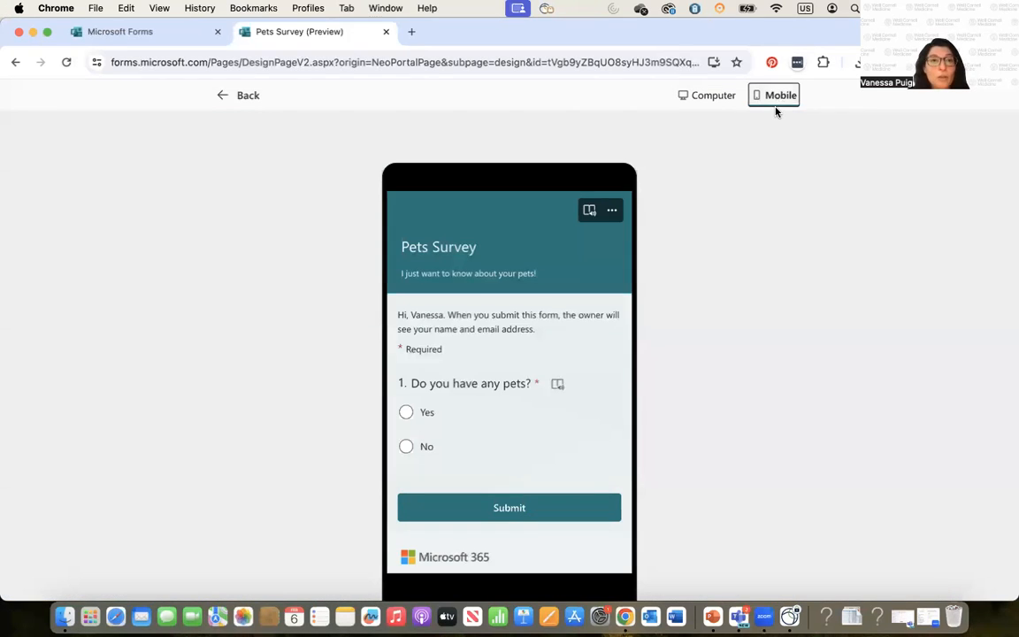
scroll(573, 355, down, 5)
scroll(573, 350, up, 5)
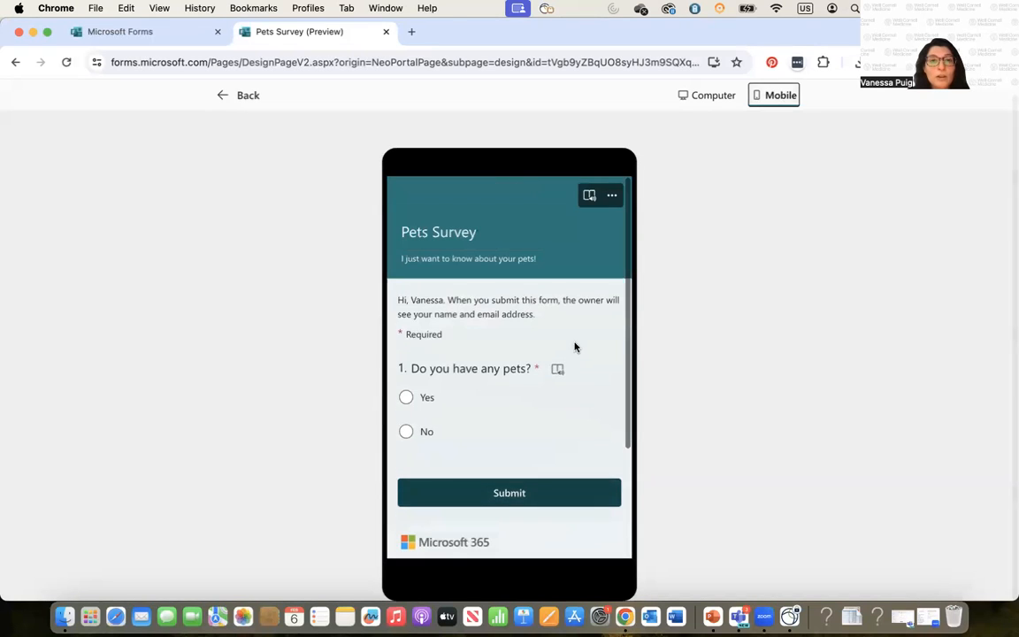
click(709, 103)
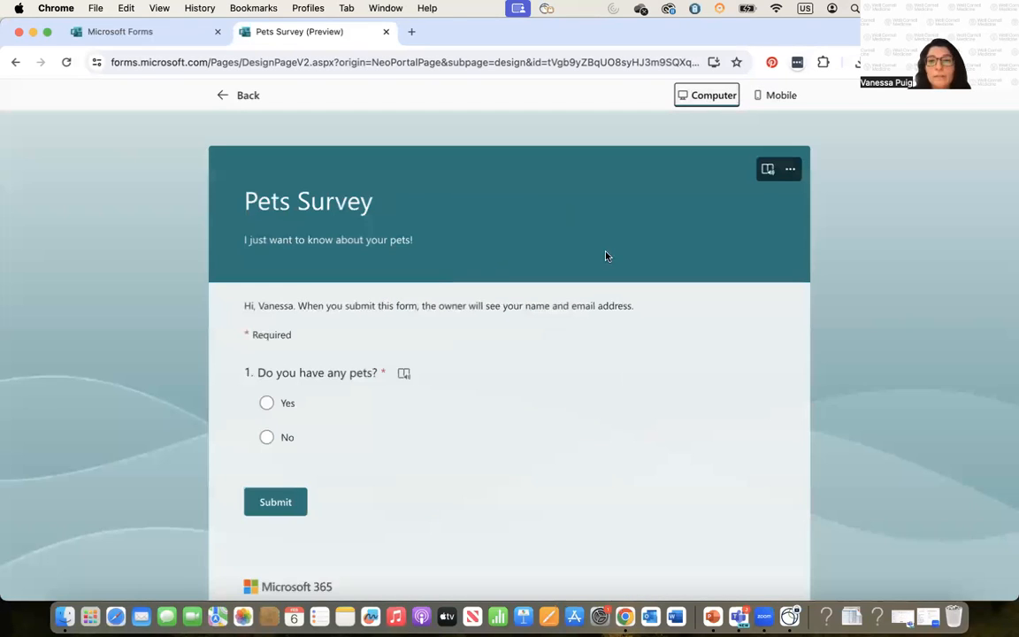
Step: Test the branching in the preview by answering "Yes" to "Do you have any pets?" and review the questions that follow
scroll(600, 275, down, 1)
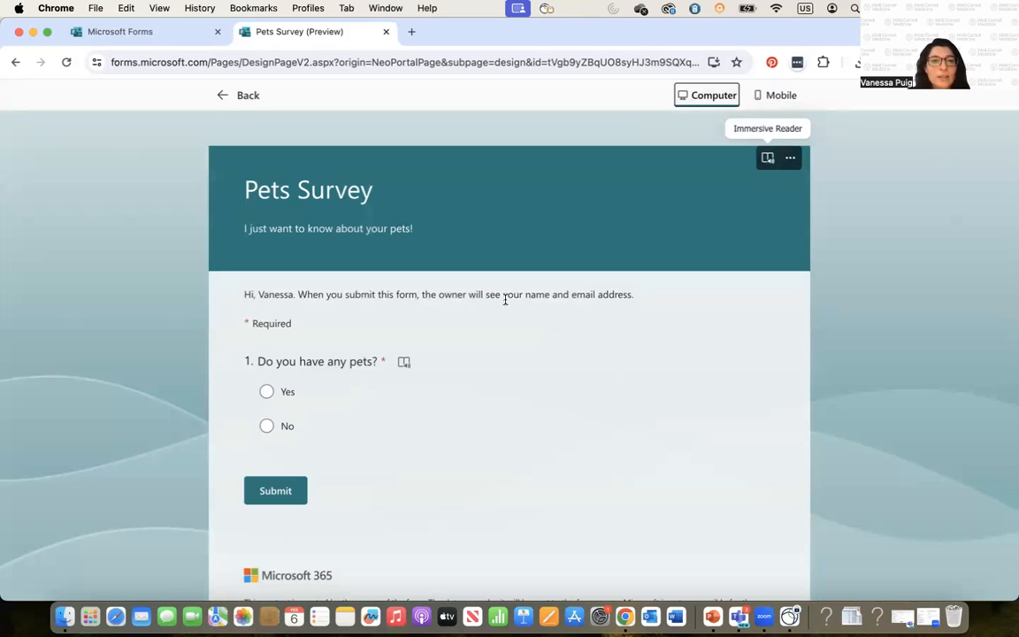
scroll(405, 368, down, 1)
scroll(405, 368, down, 3)
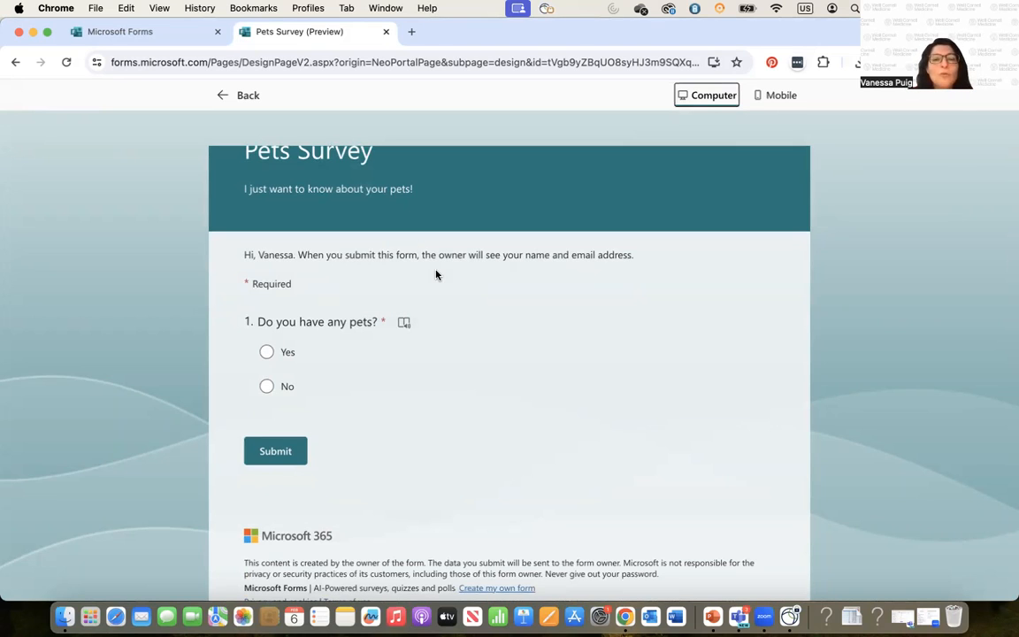
scroll(400, 398, up, 2)
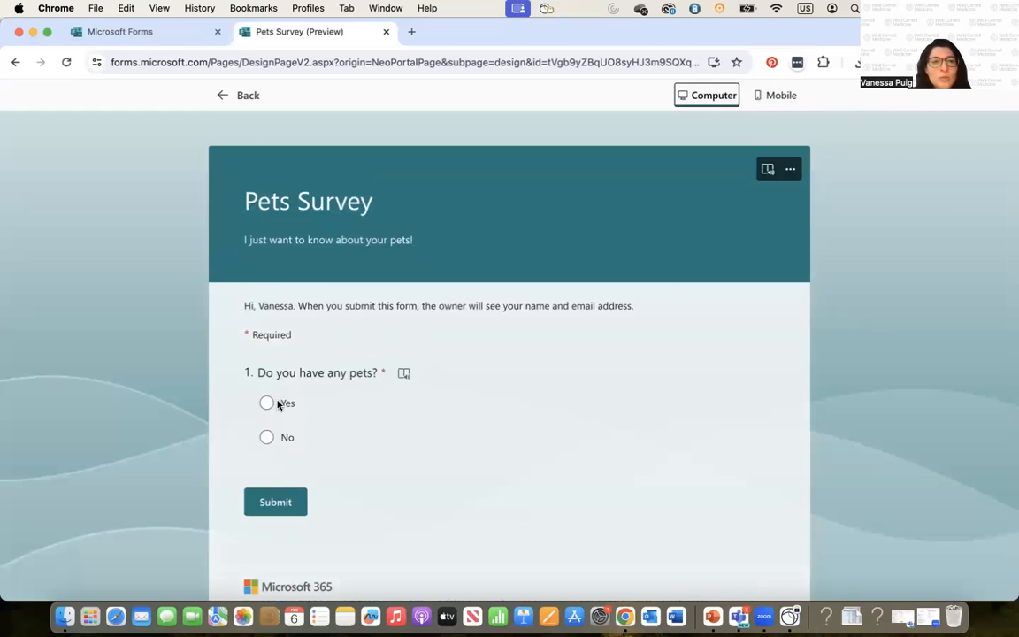
scroll(277, 404, down, 1)
click(266, 366)
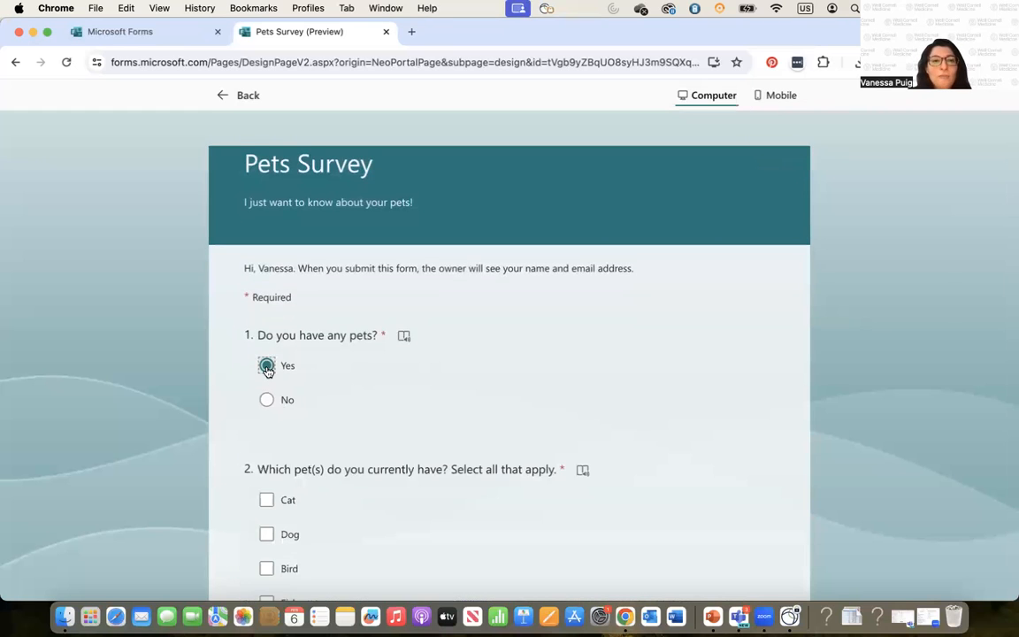
scroll(268, 371, down, 3)
scroll(301, 460, down, 7)
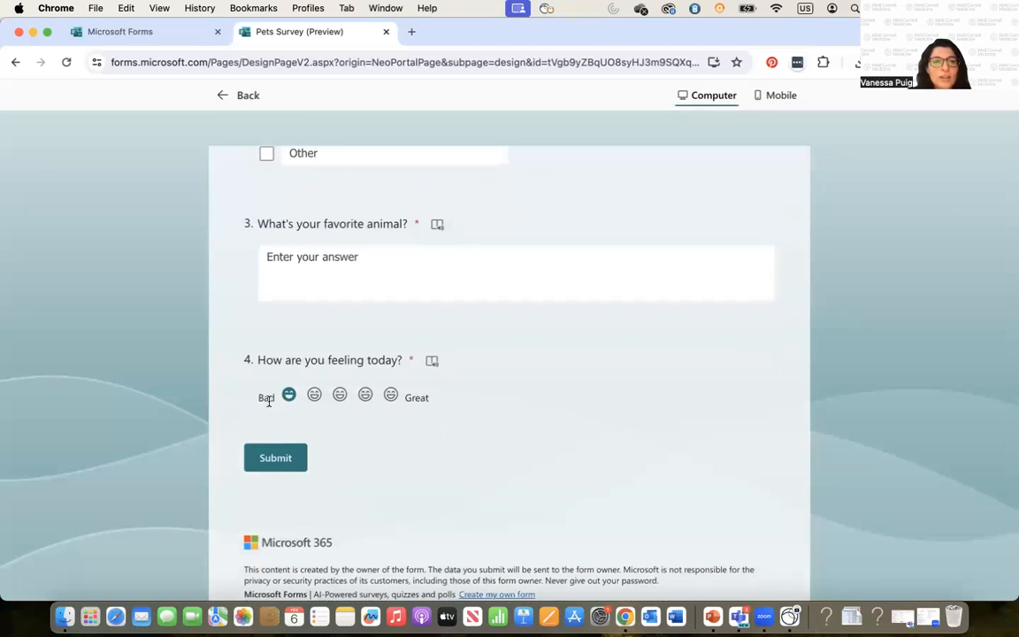
scroll(386, 422, up, 5)
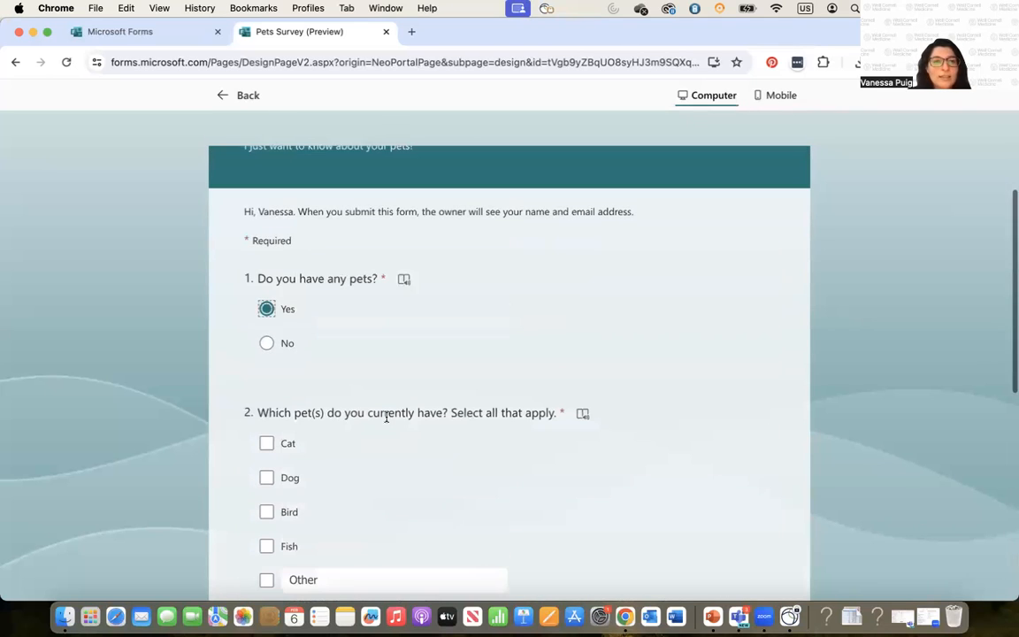
Step: Test the "No" answer to "Do you have any pets?", check the questions that follow, and leave the preview
click(266, 345)
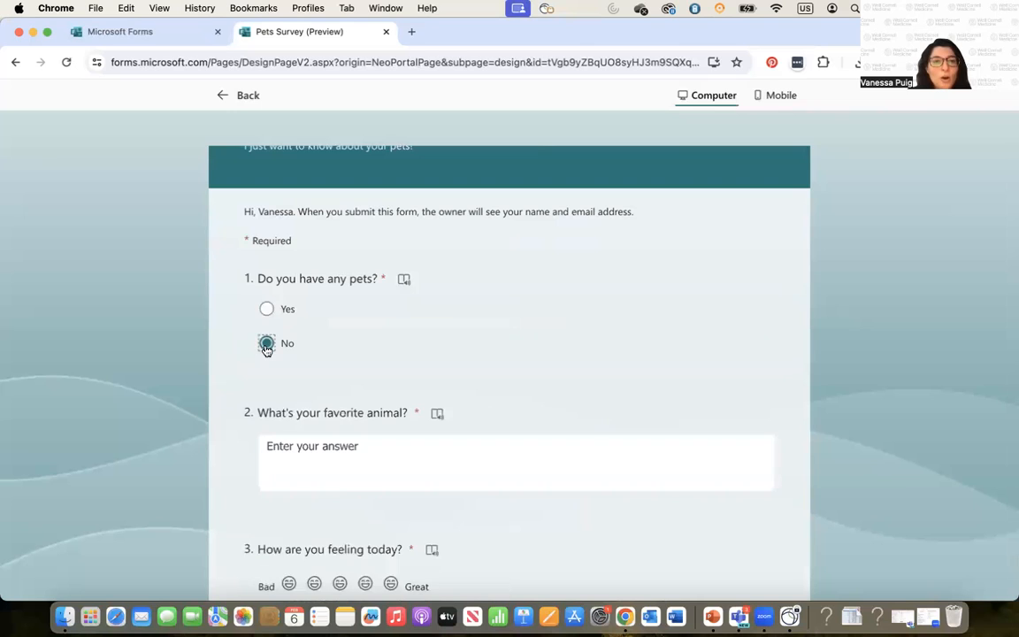
scroll(398, 495, down, 2)
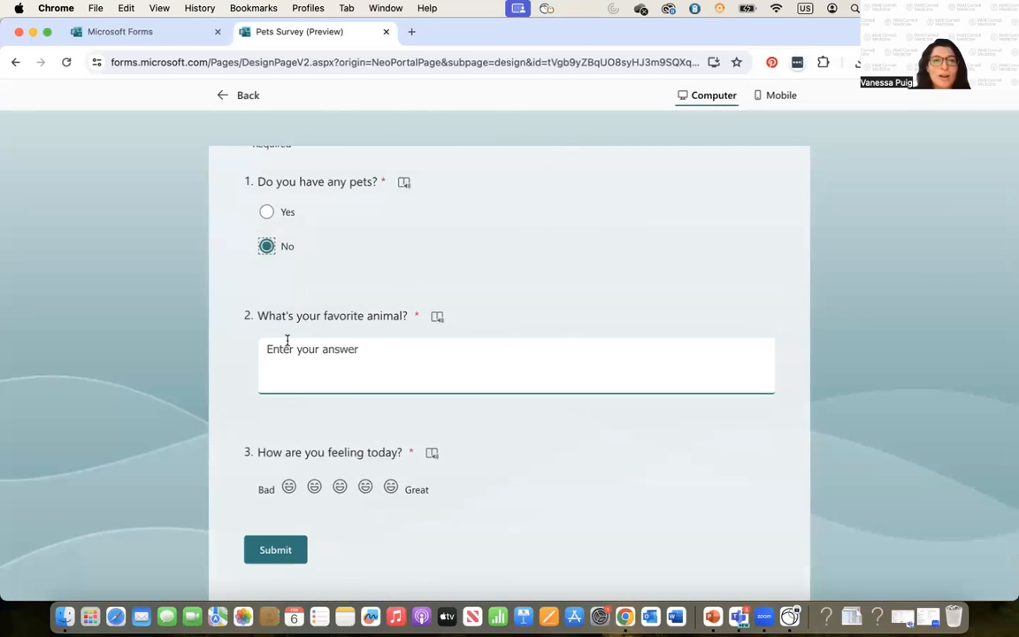
scroll(369, 362, up, 1)
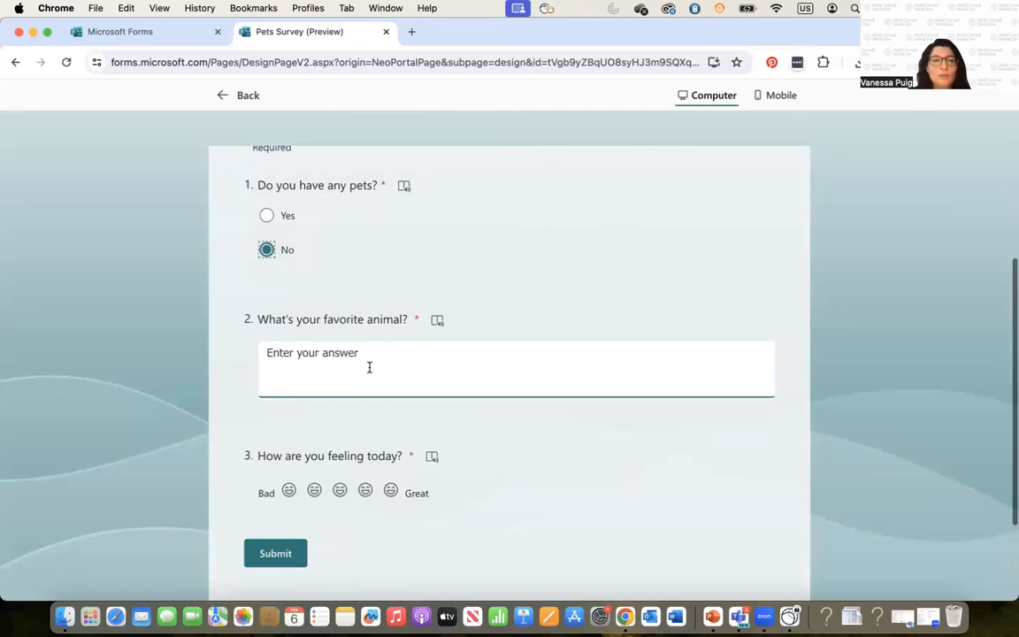
scroll(369, 367, up, 4)
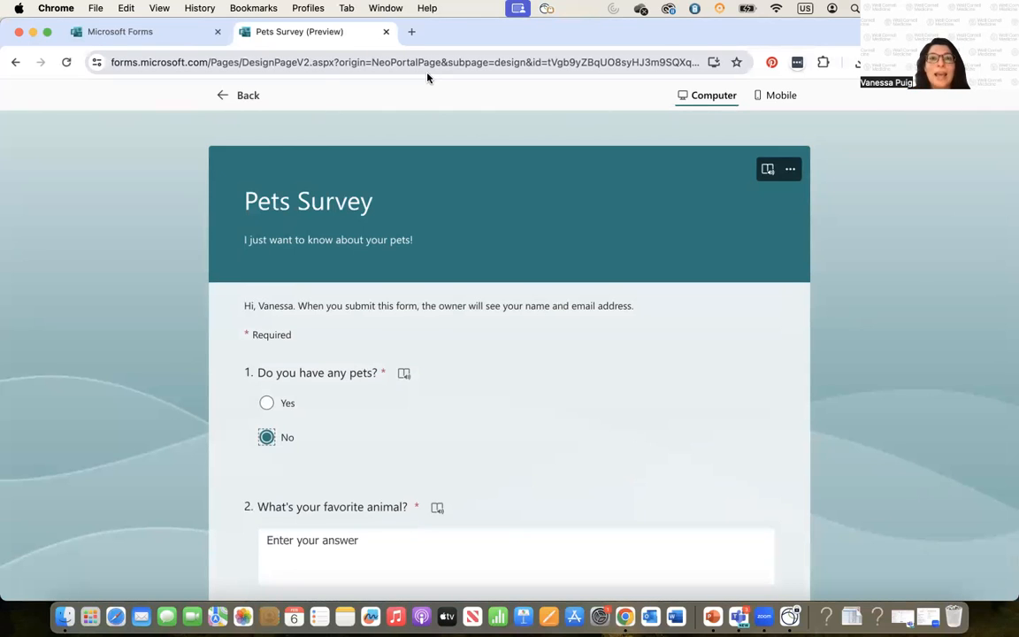
click(236, 96)
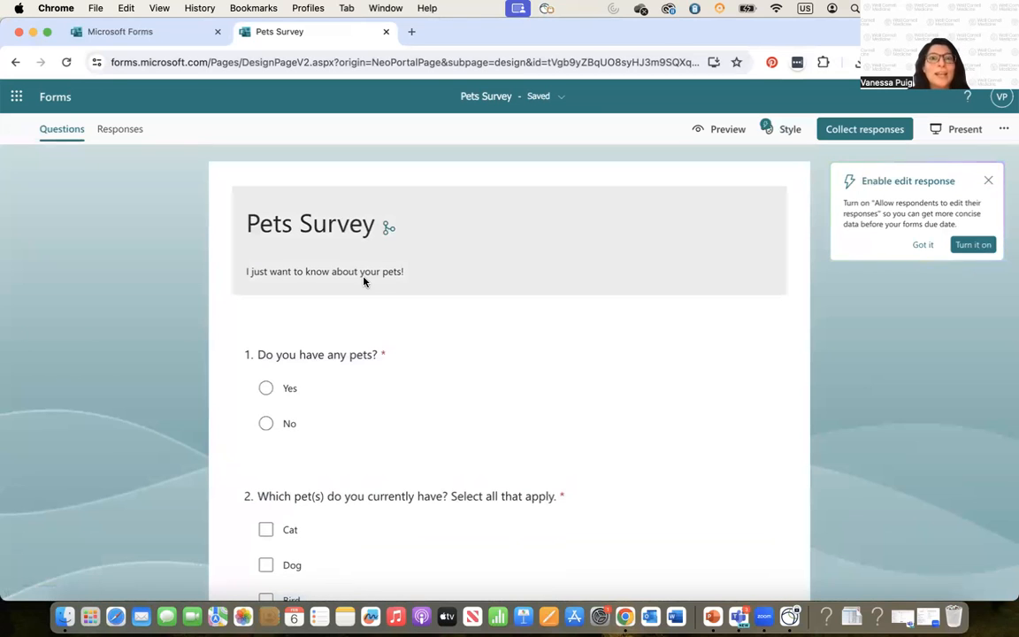
scroll(366, 352, down, 1)
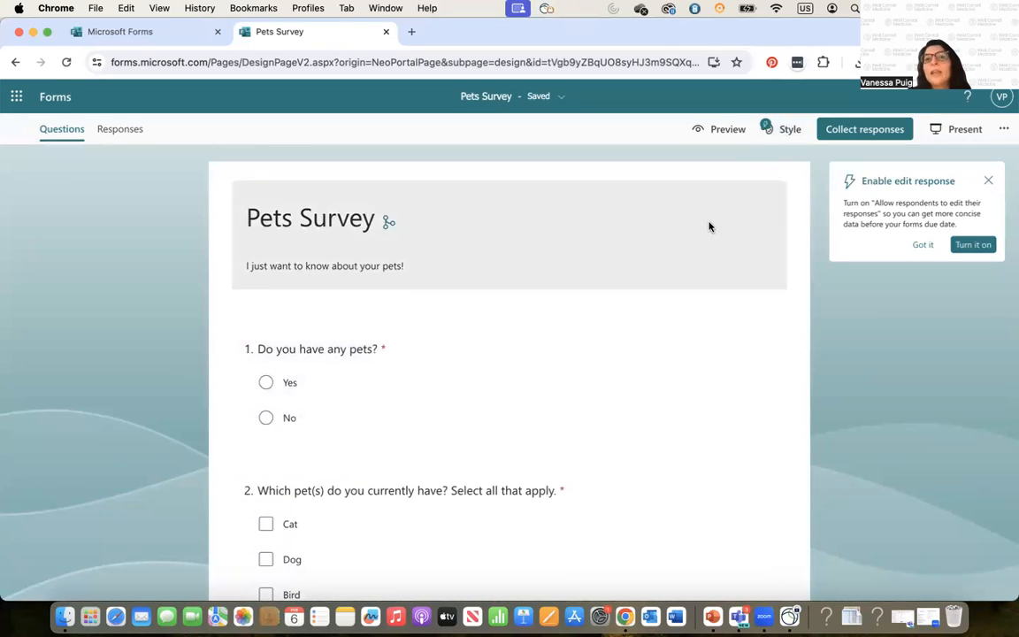
scroll(701, 321, down, 1)
scroll(702, 321, down, 1)
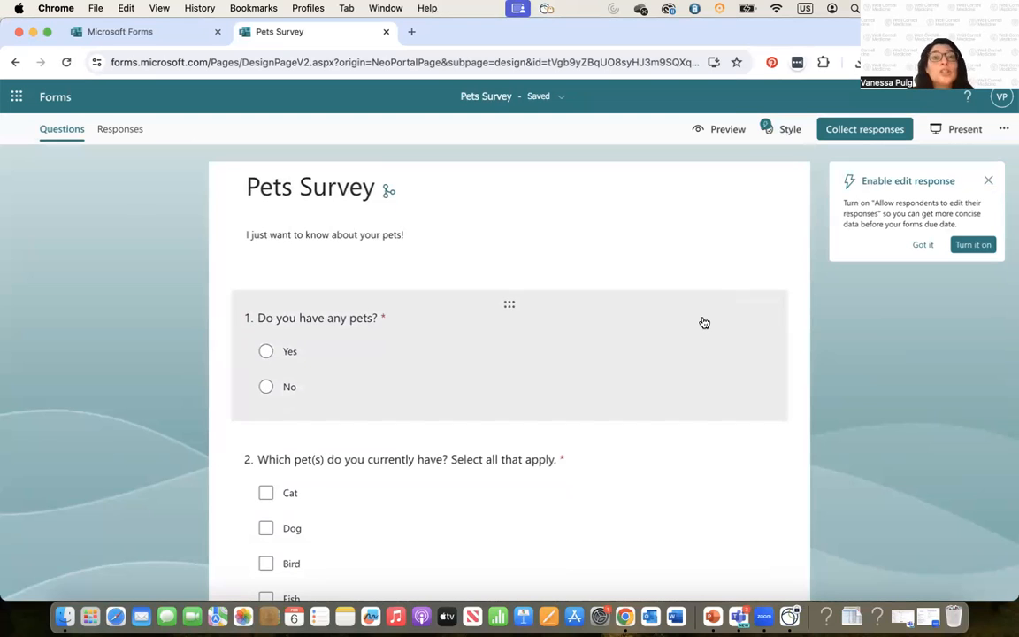
Step: Browse the suggested themes and colours in the survey's style options, leaving the current style in place
scroll(737, 290, up, 1)
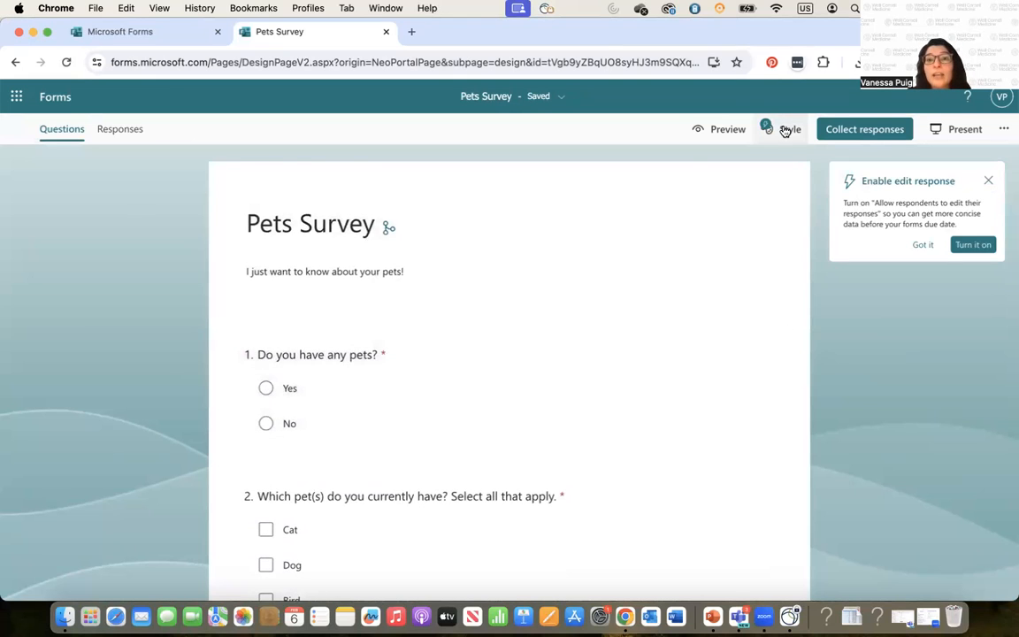
click(783, 129)
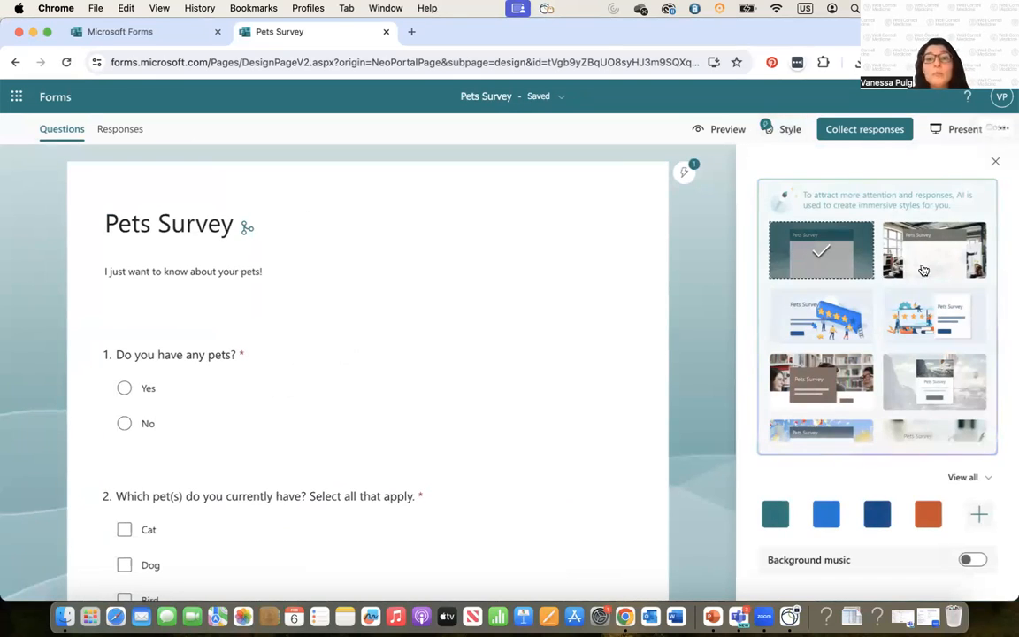
scroll(884, 354, down, 3)
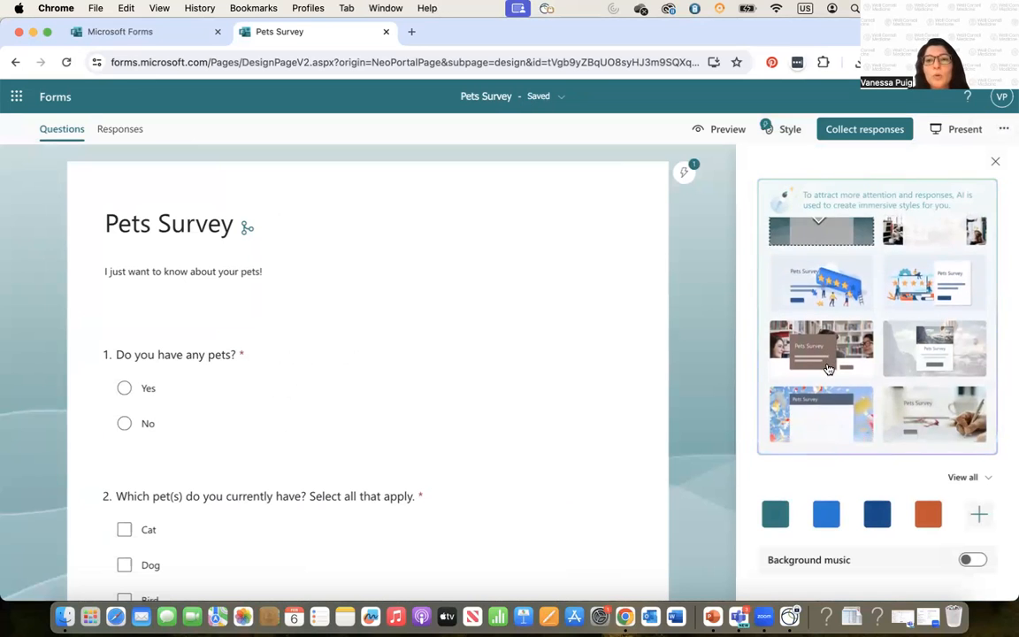
scroll(829, 473, down, 1)
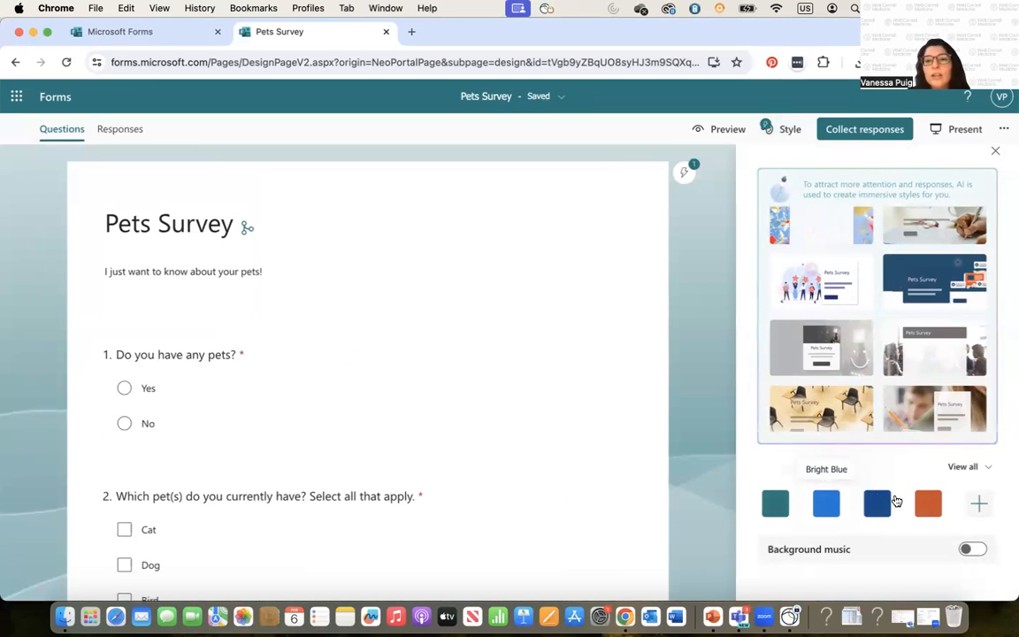
scroll(857, 398, up, 5)
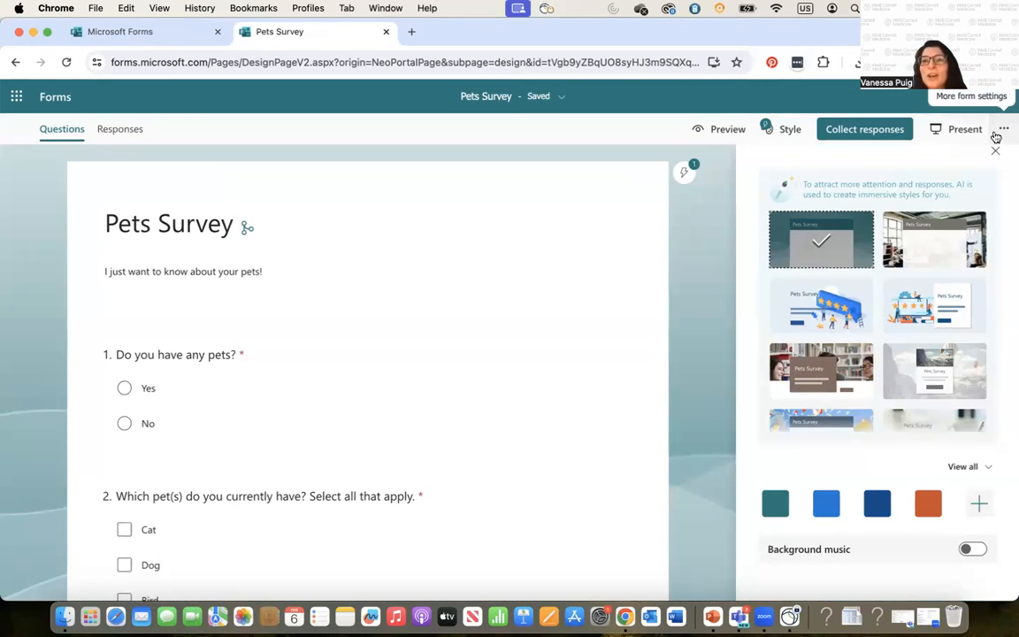
click(999, 133)
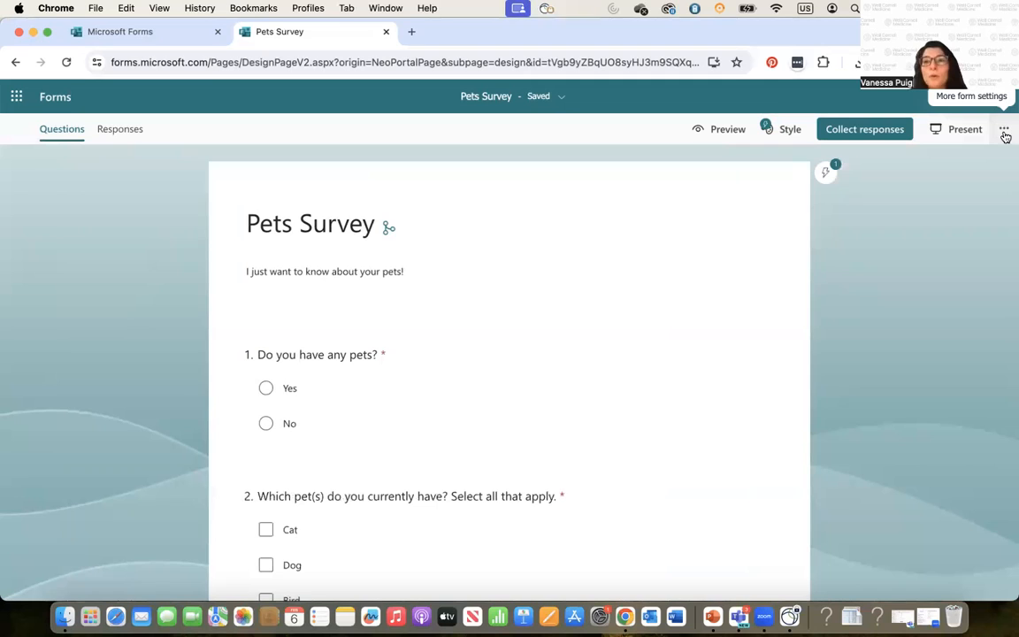
Step: Create a collaboration link for the survey and review the choices for who can edit it and view results
click(1002, 133)
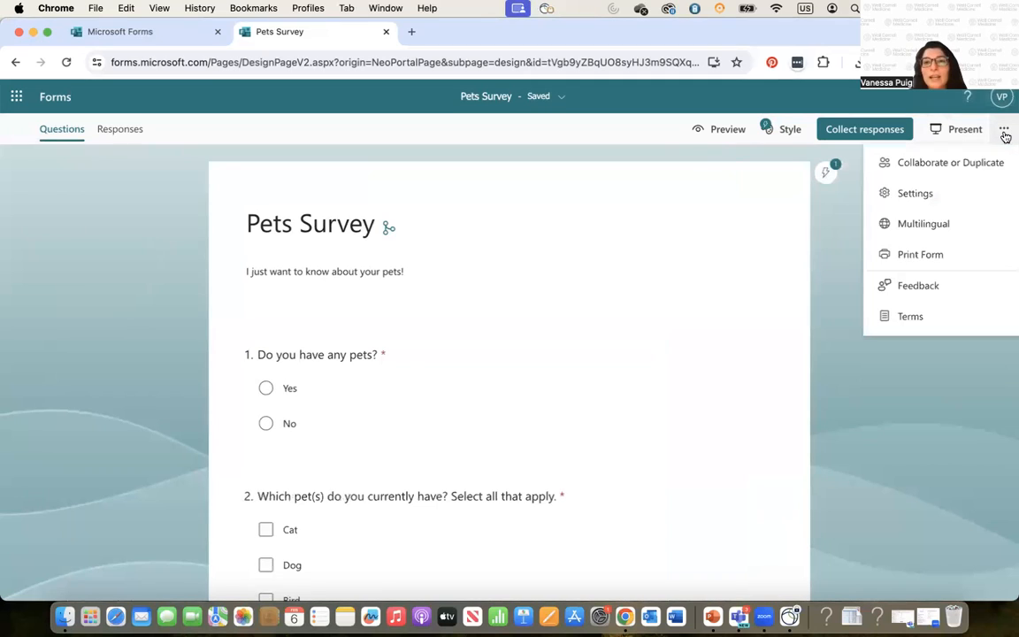
click(946, 165)
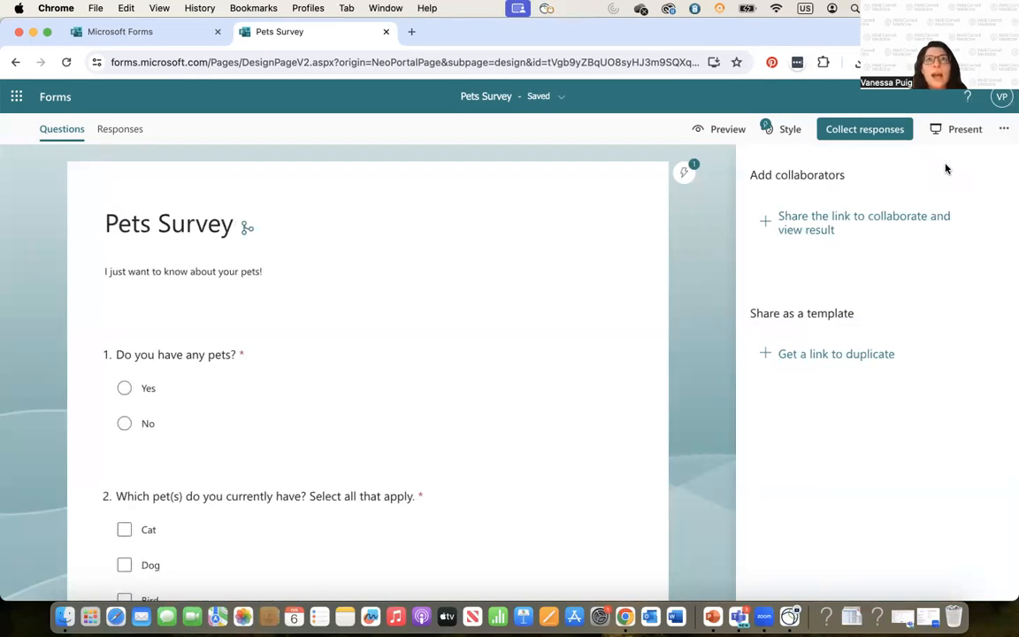
click(815, 232)
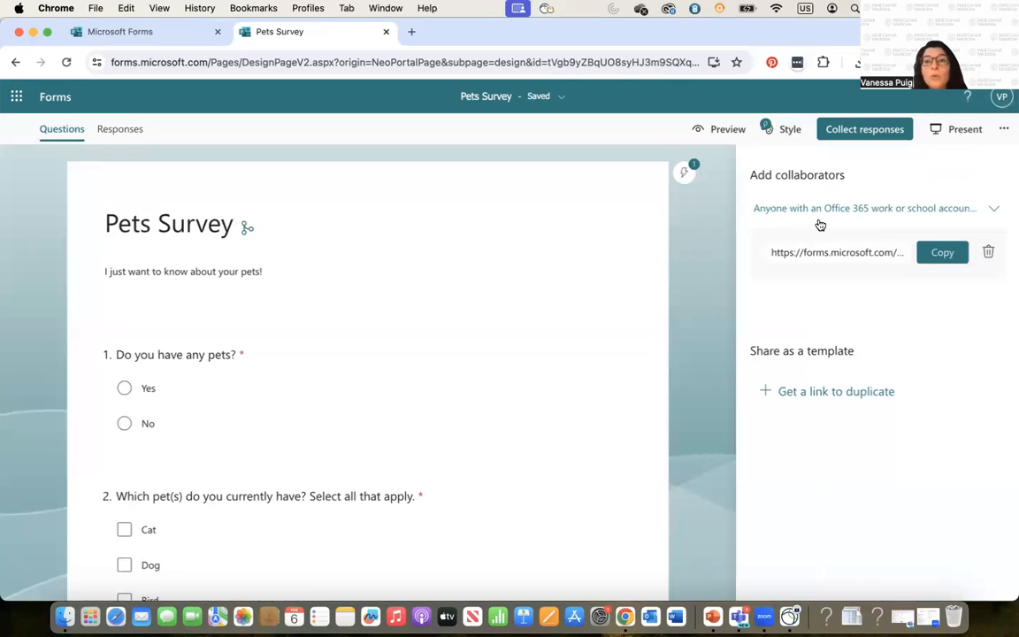
click(936, 210)
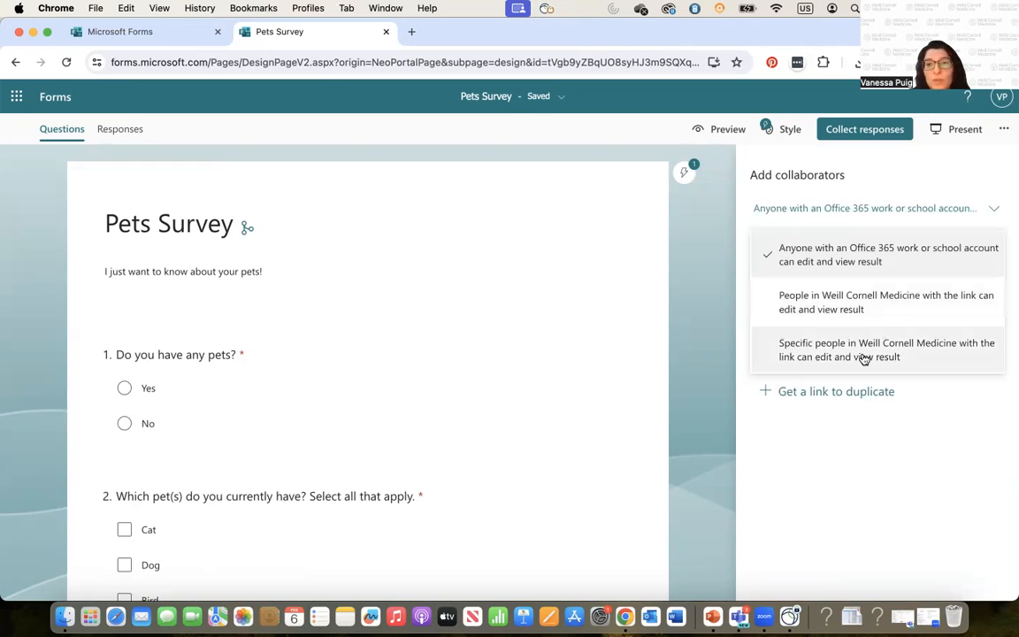
click(991, 214)
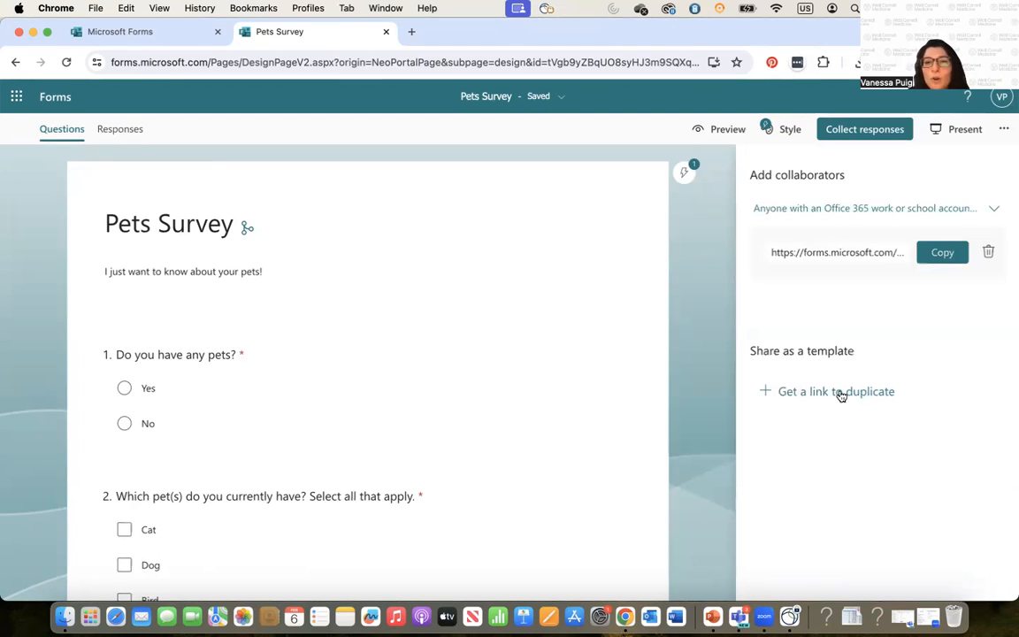
Step: Set the form's respondent setting to "Anyone can respond", comparing it with the "Only people in Weill Cornell Medicine can respond" option
click(1003, 130)
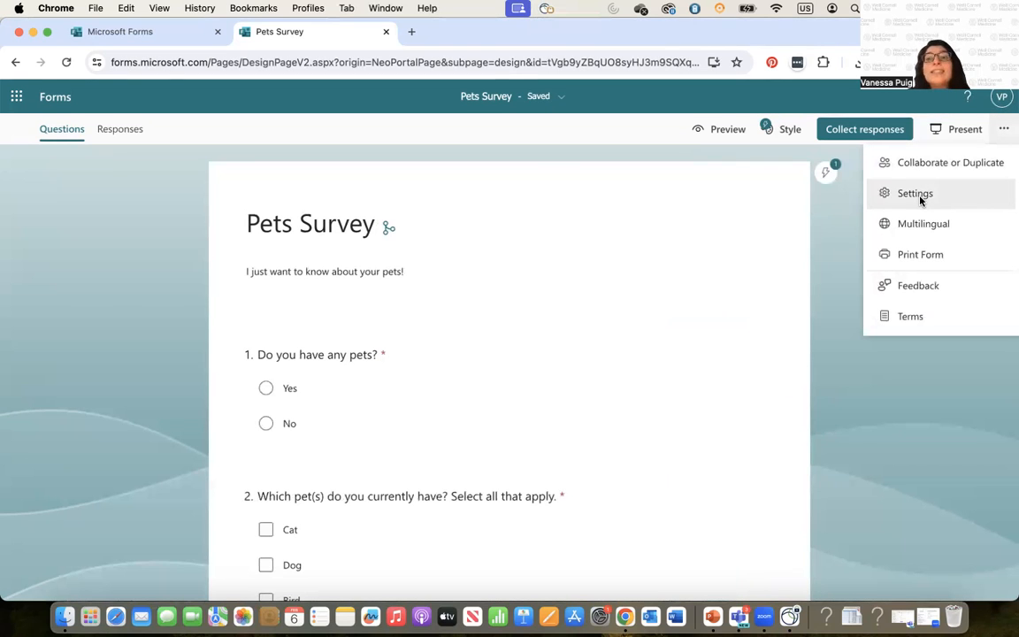
click(916, 193)
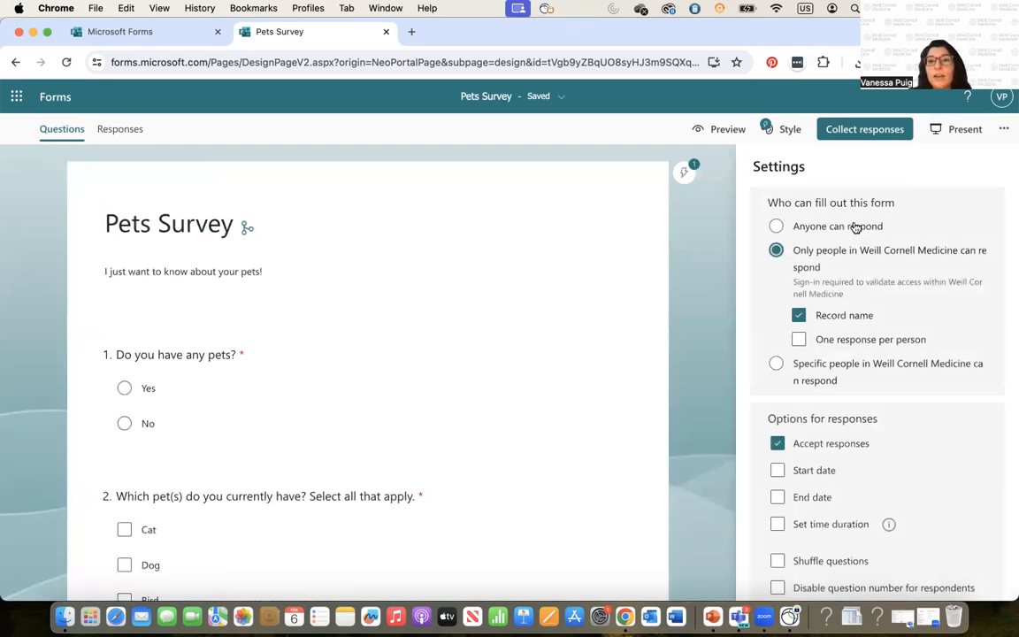
click(777, 227)
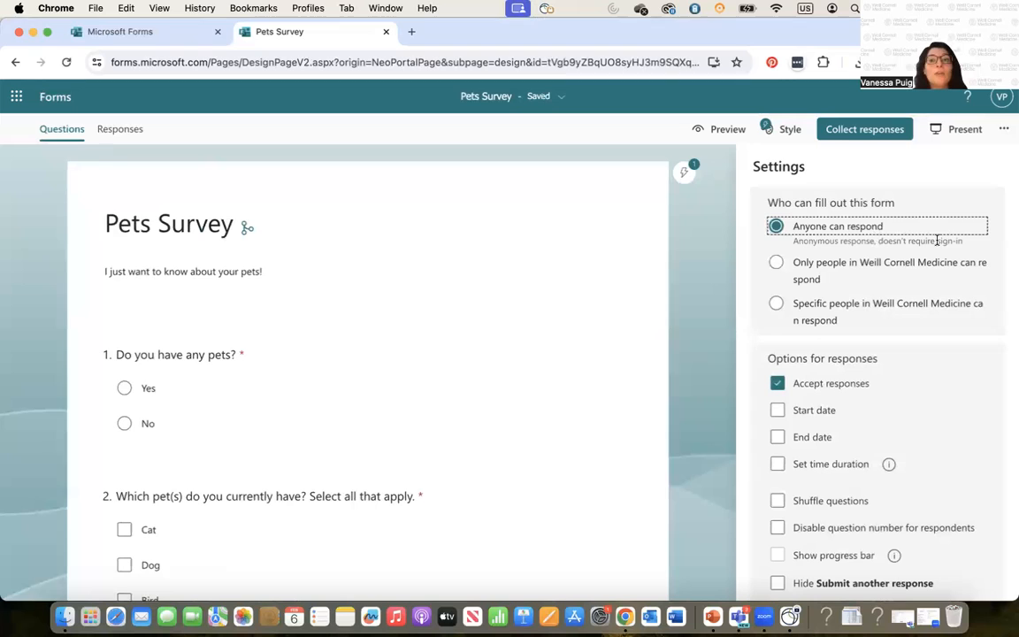
click(780, 264)
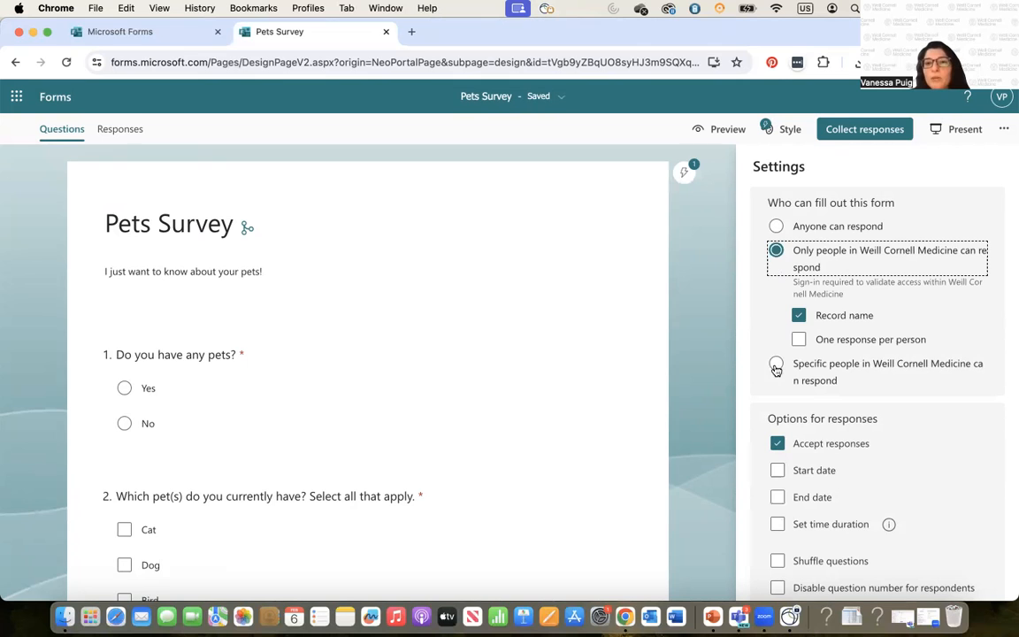
scroll(777, 369, down, 1)
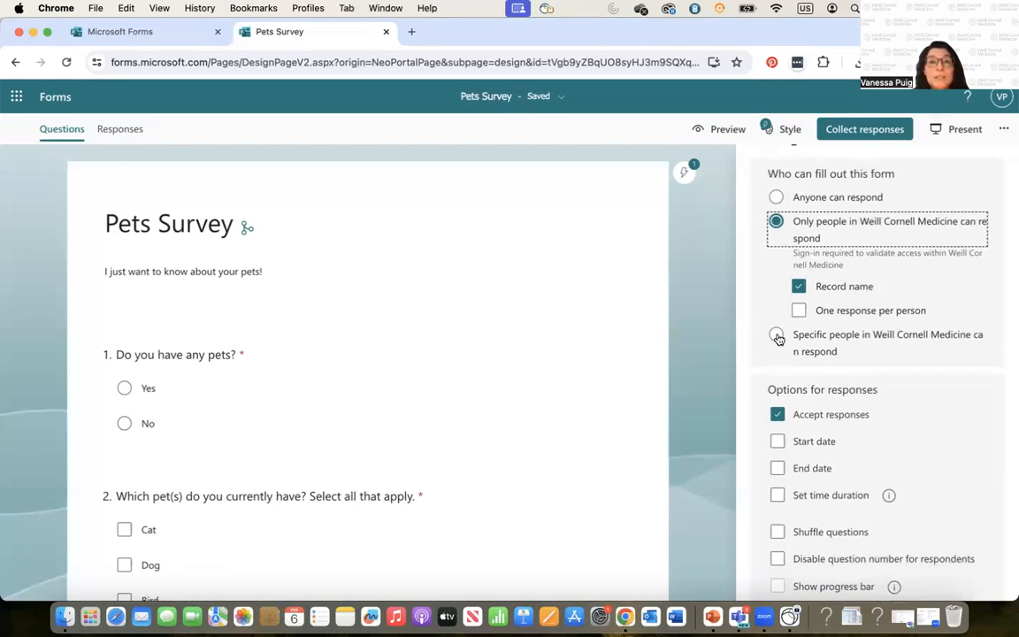
scroll(787, 265, up, 1)
click(775, 227)
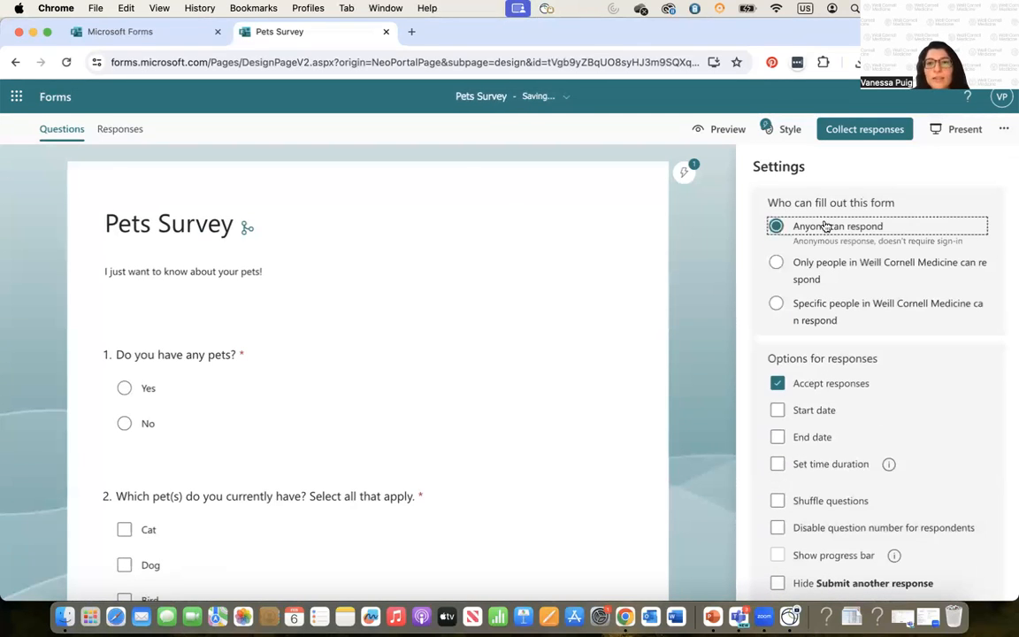
Step: Try the end date and time duration options for responses, switch each off again, and leave the form settings
scroll(801, 310, down, 4)
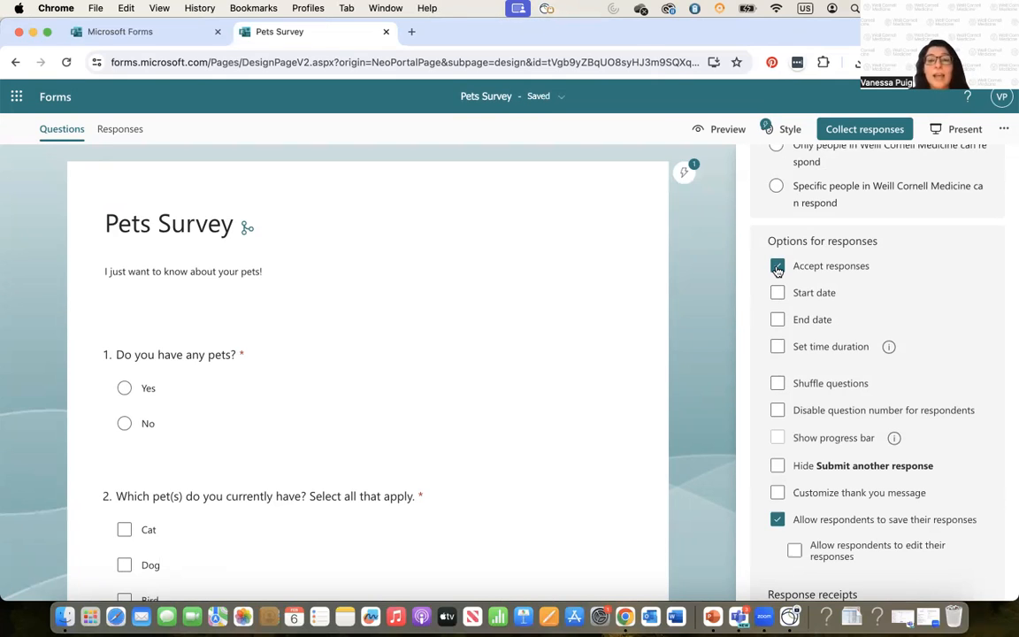
click(777, 320)
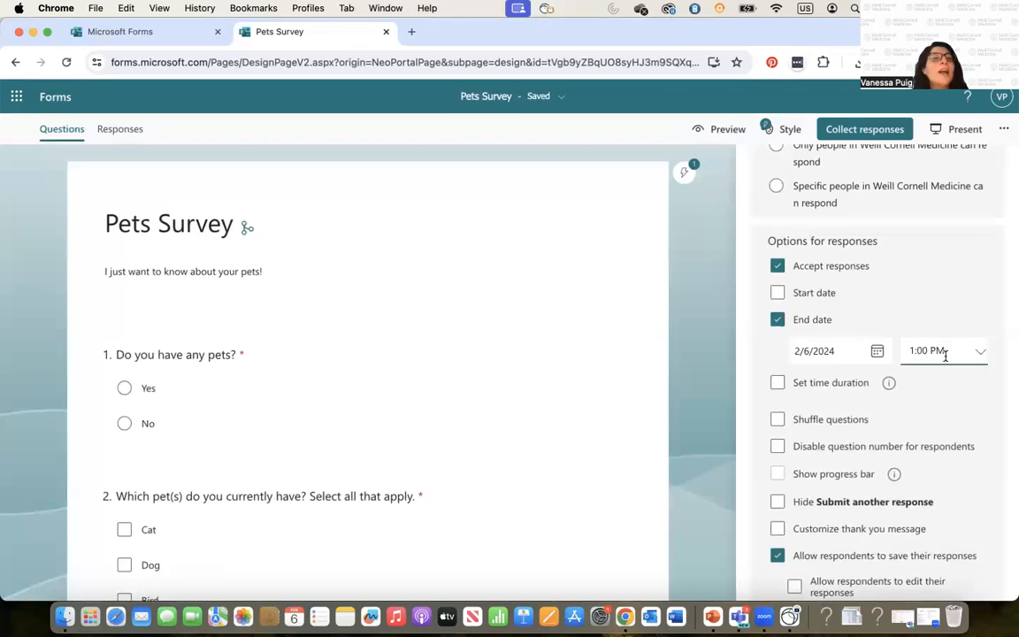
click(776, 319)
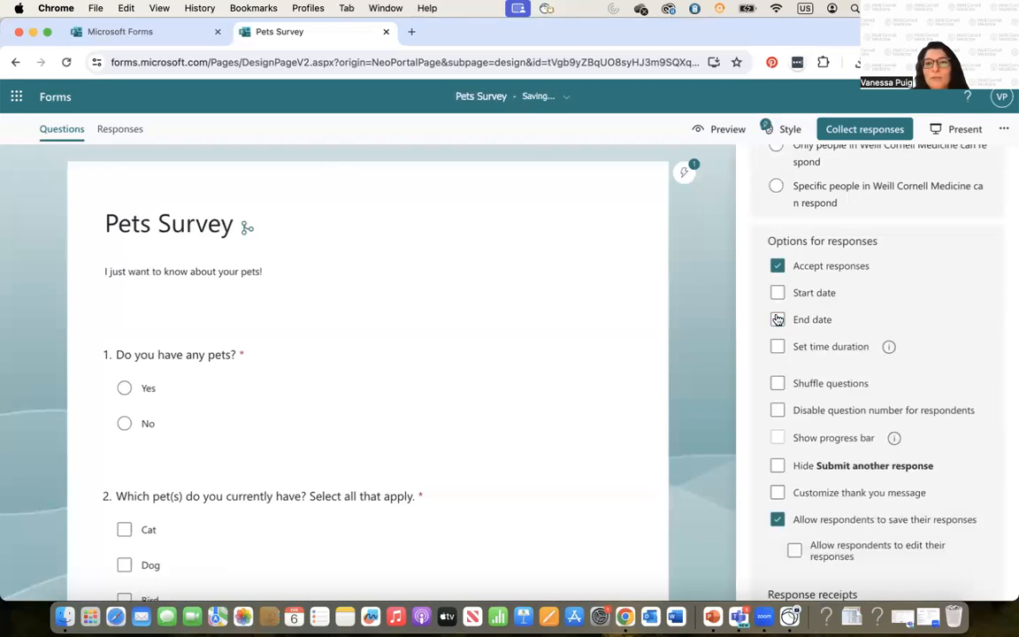
click(776, 292)
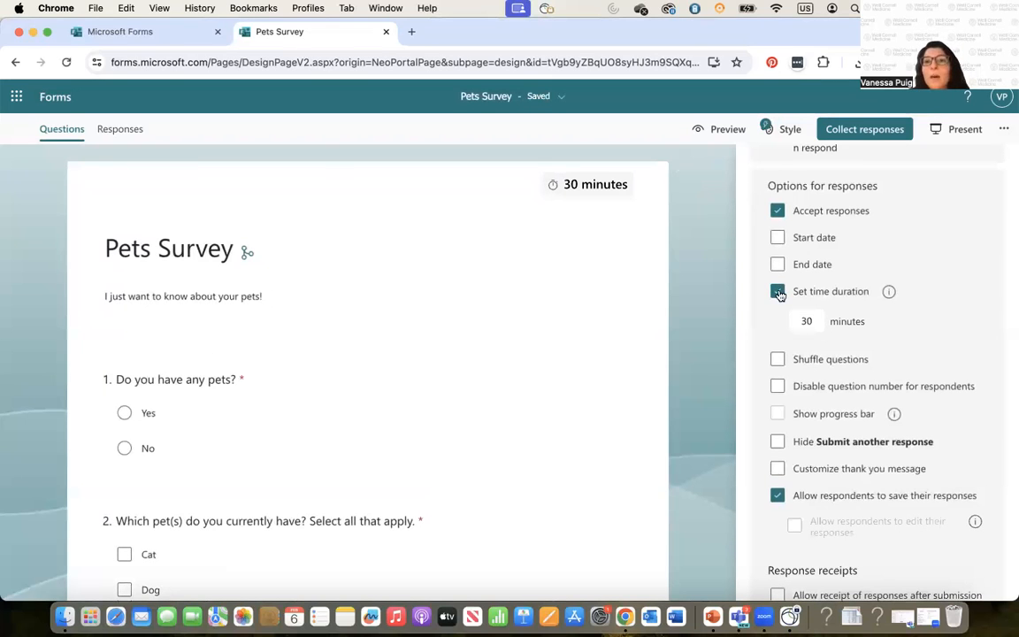
click(777, 292)
scroll(782, 354, down, 1)
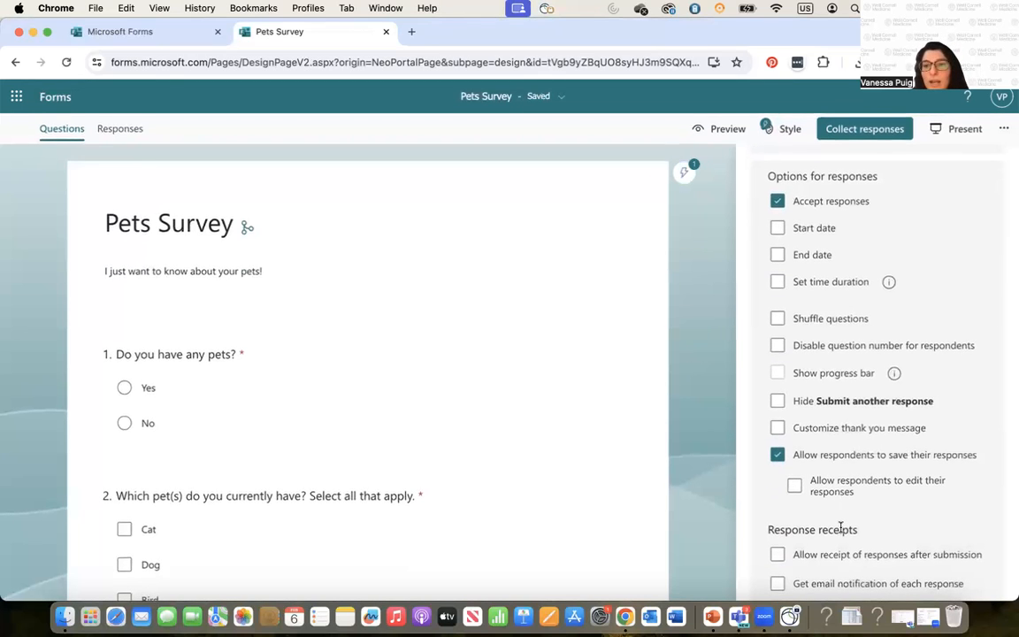
click(1003, 132)
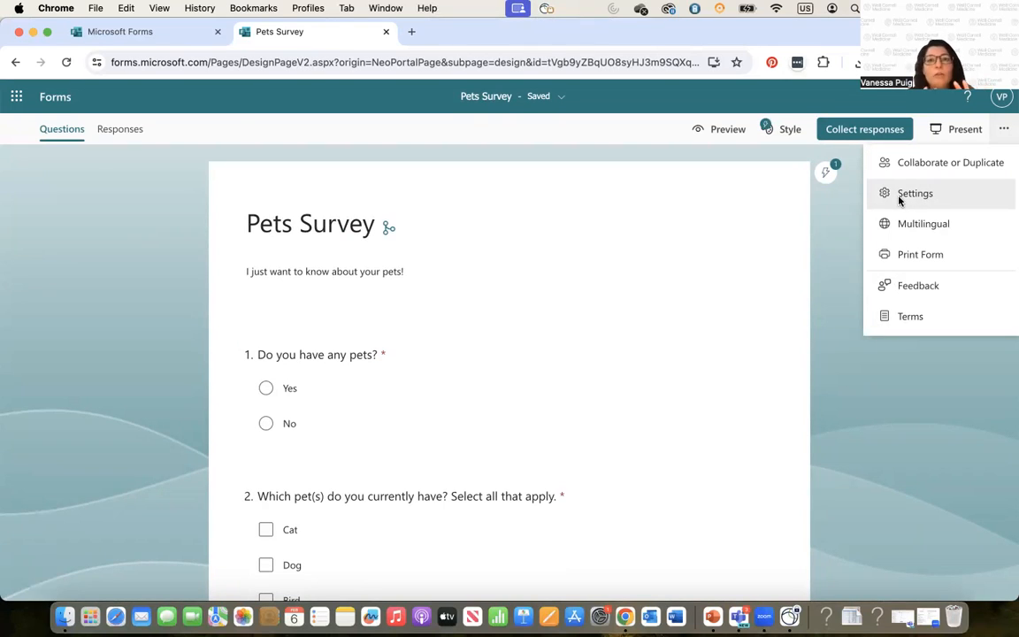
Step: Review the link, invitation, QR code and embed options for collecting survey responses, and close them
click(856, 132)
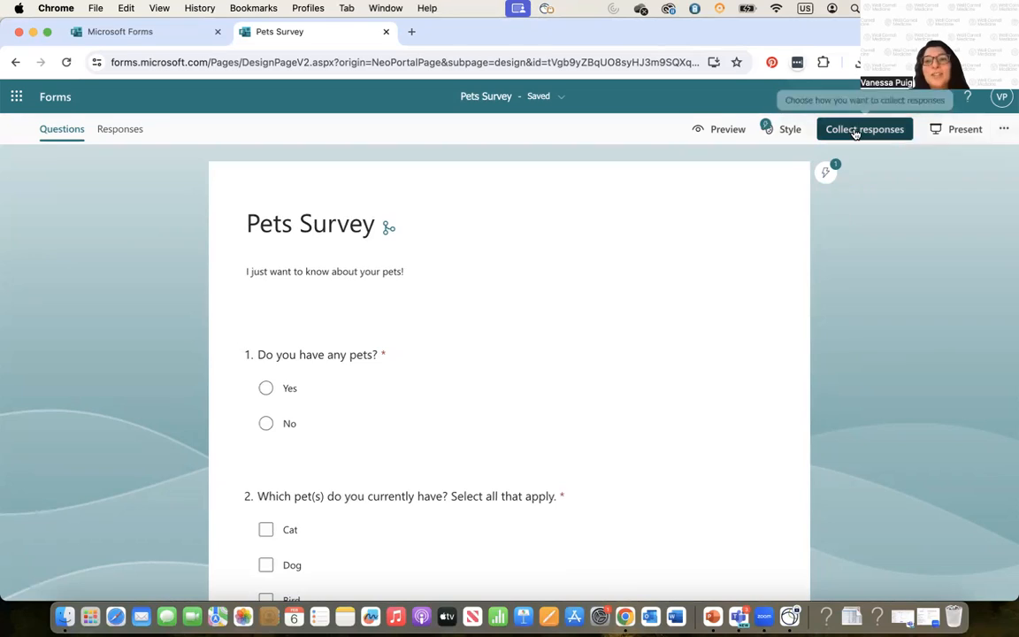
click(855, 132)
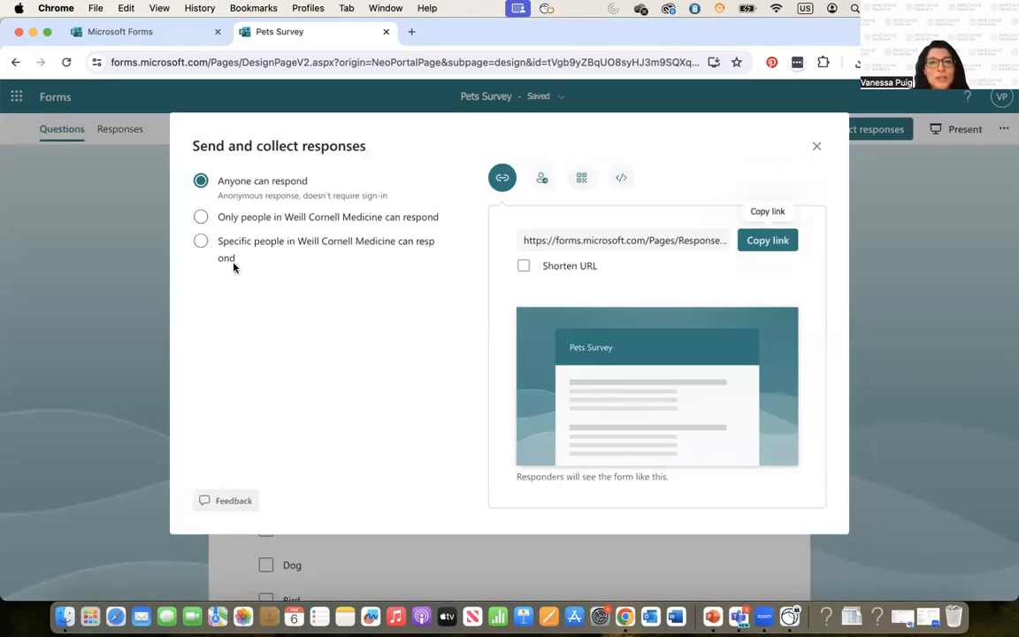
click(540, 181)
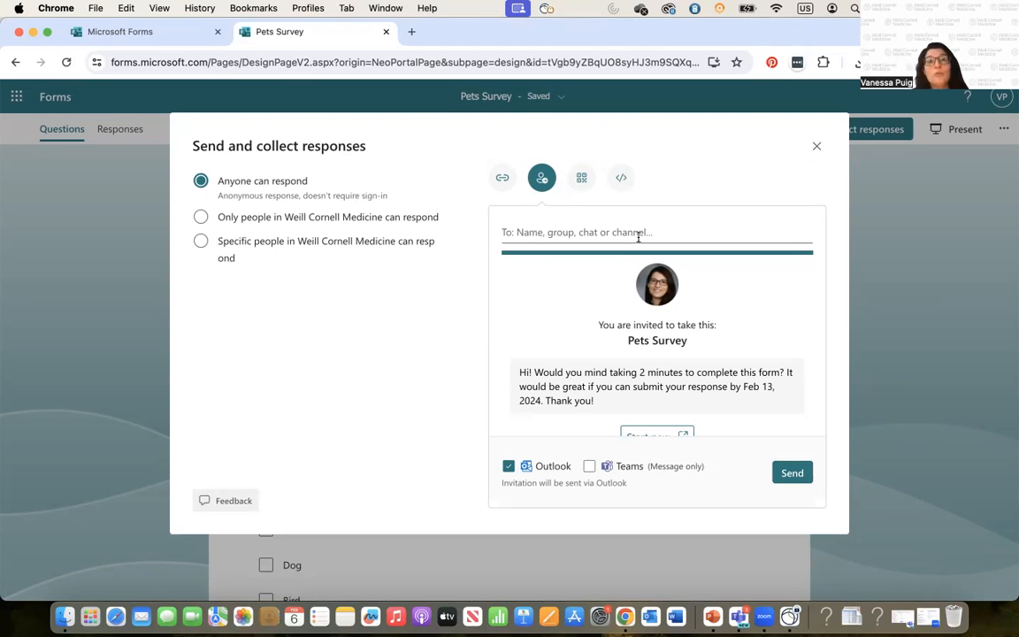
click(581, 177)
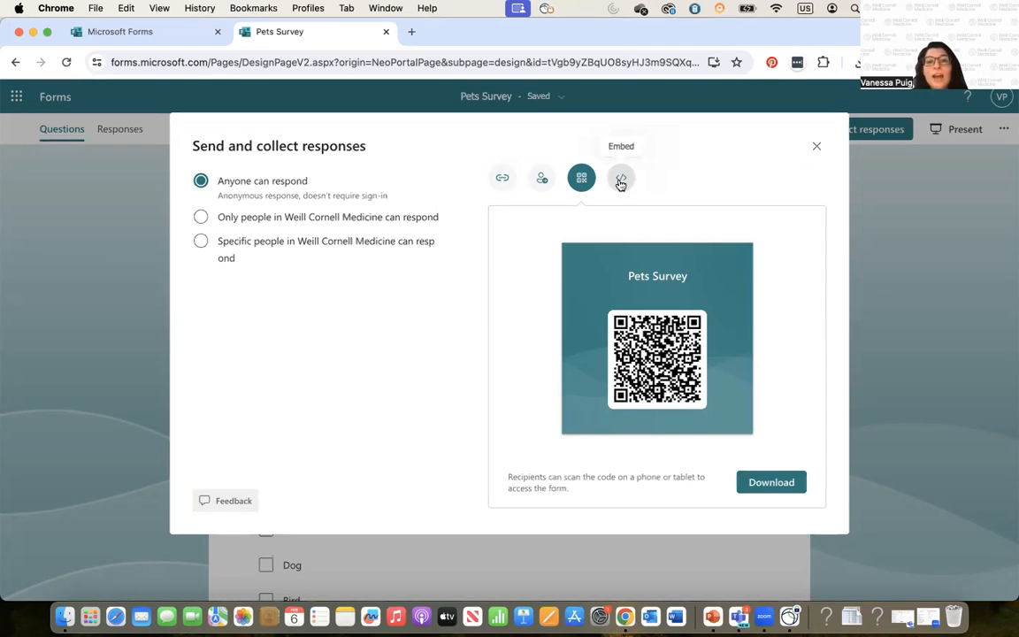
click(620, 180)
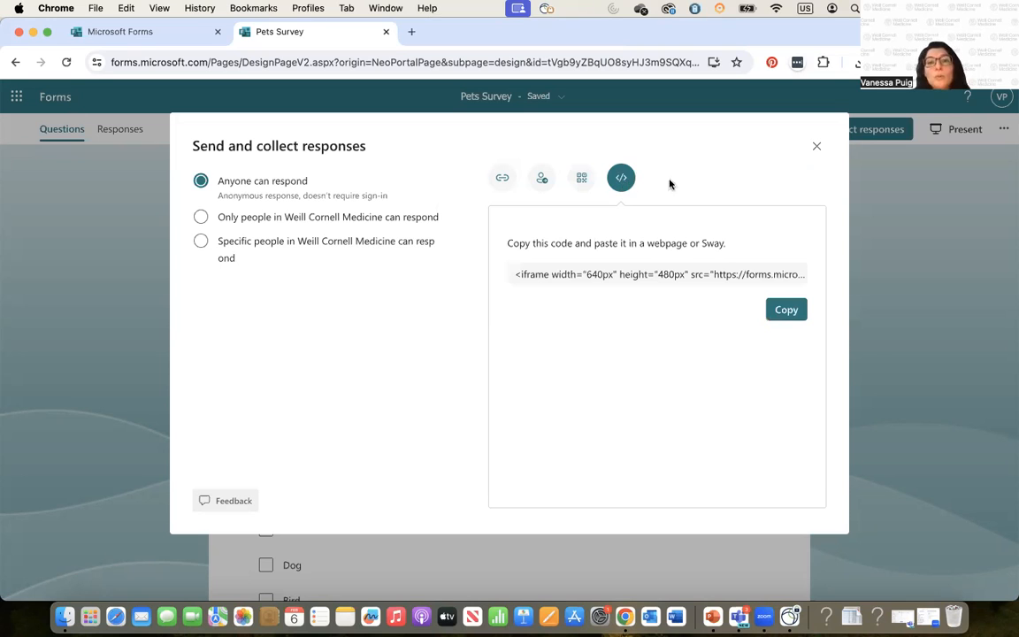
click(817, 146)
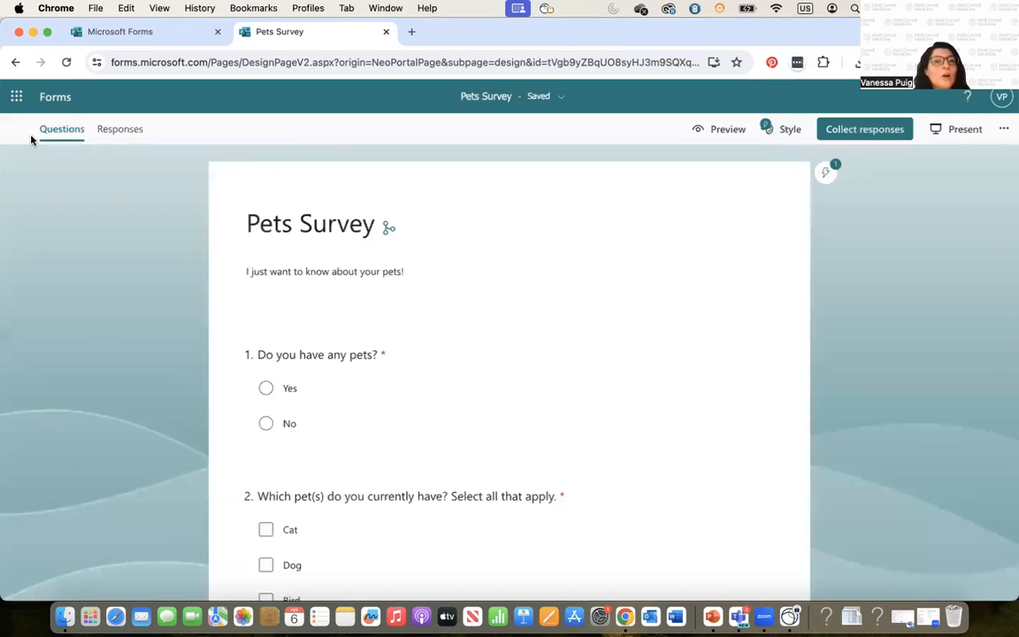
Step: Create a new quiz and add a Choice question reading "What do you call a group of crows?"
click(50, 101)
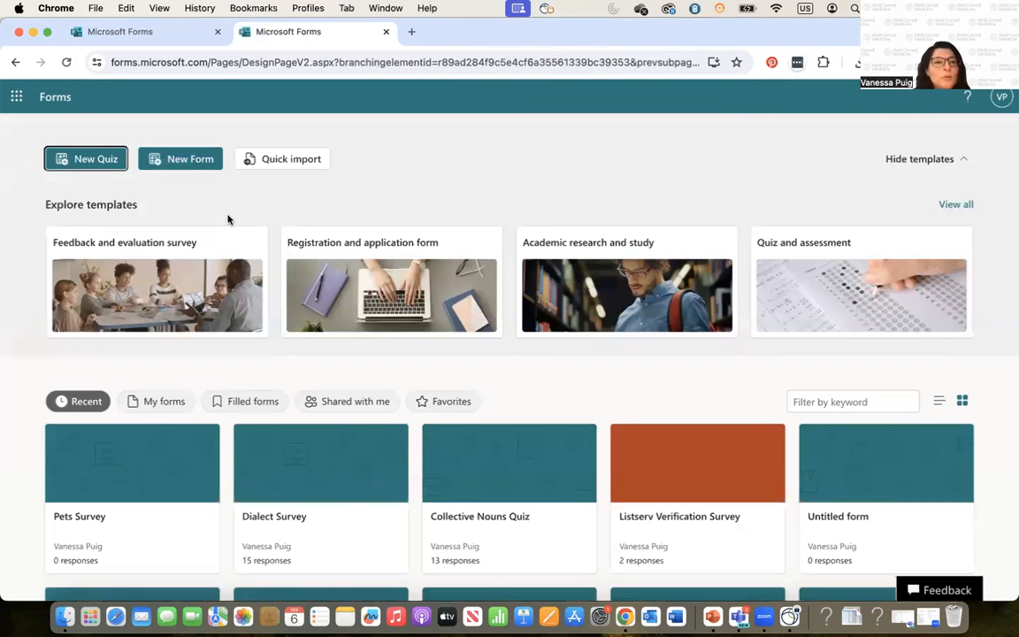
click(89, 159)
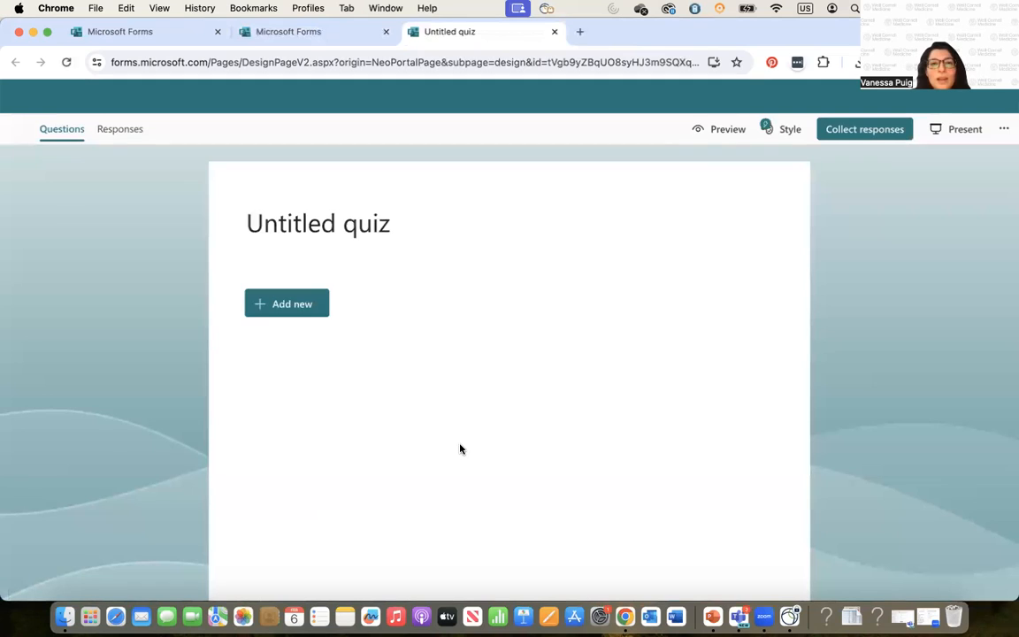
click(291, 303)
click(312, 303)
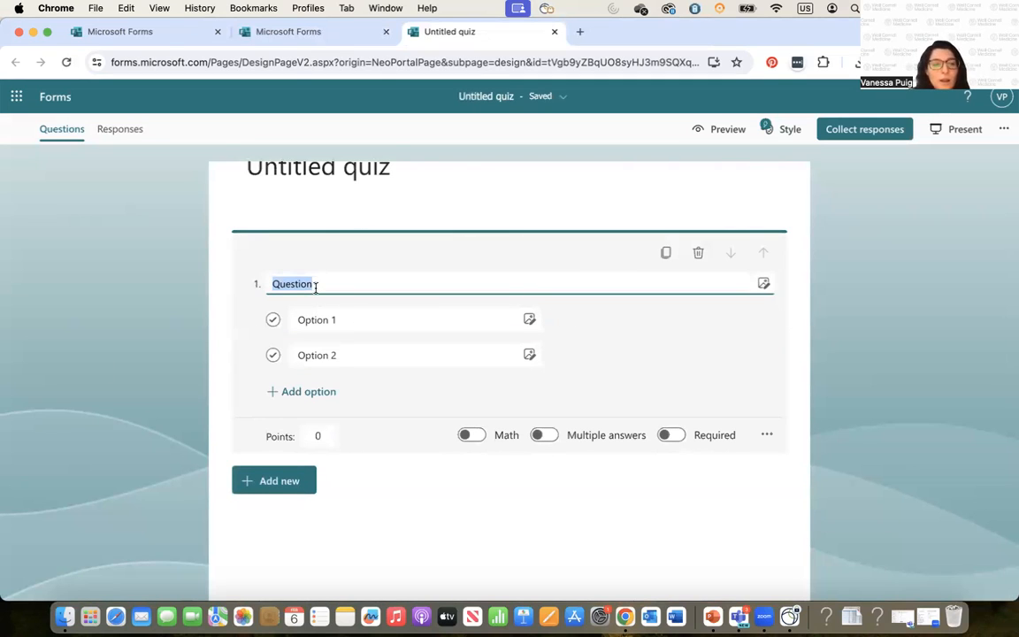
text(What d)
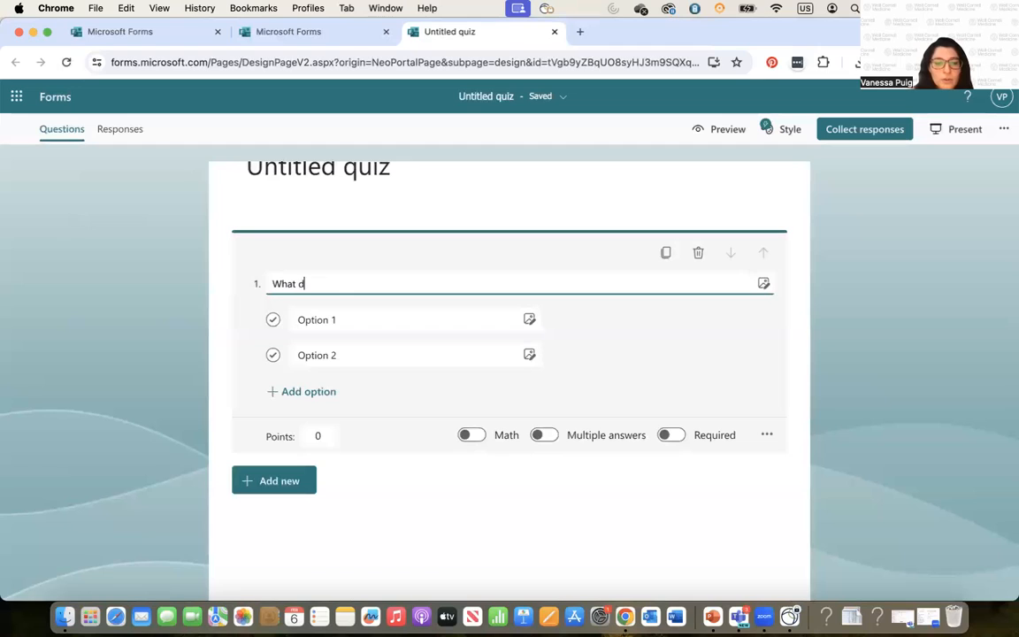
text(o you call a g)
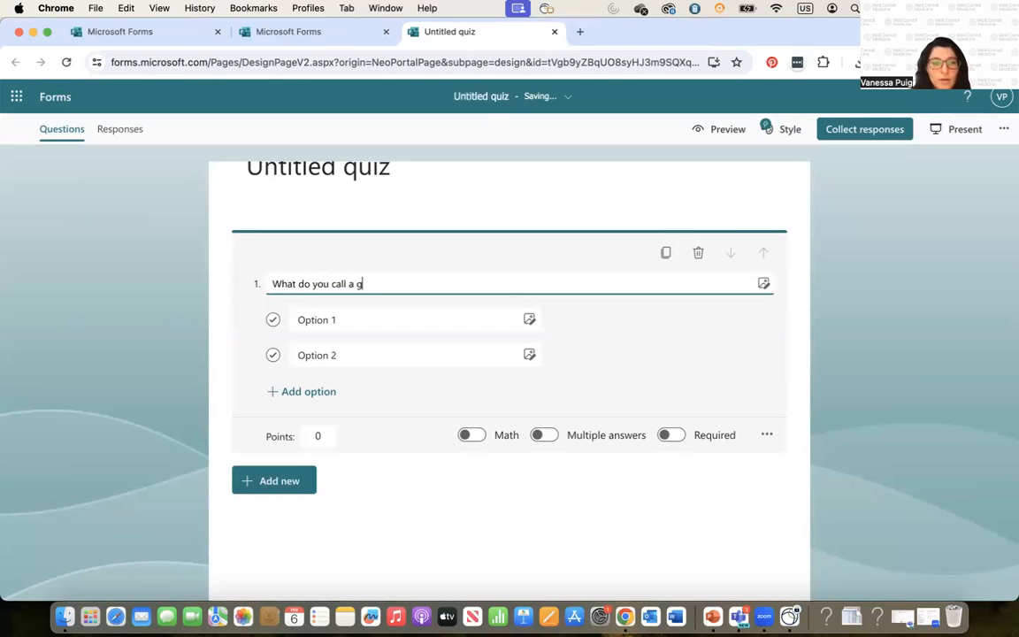
text(roup of crows)
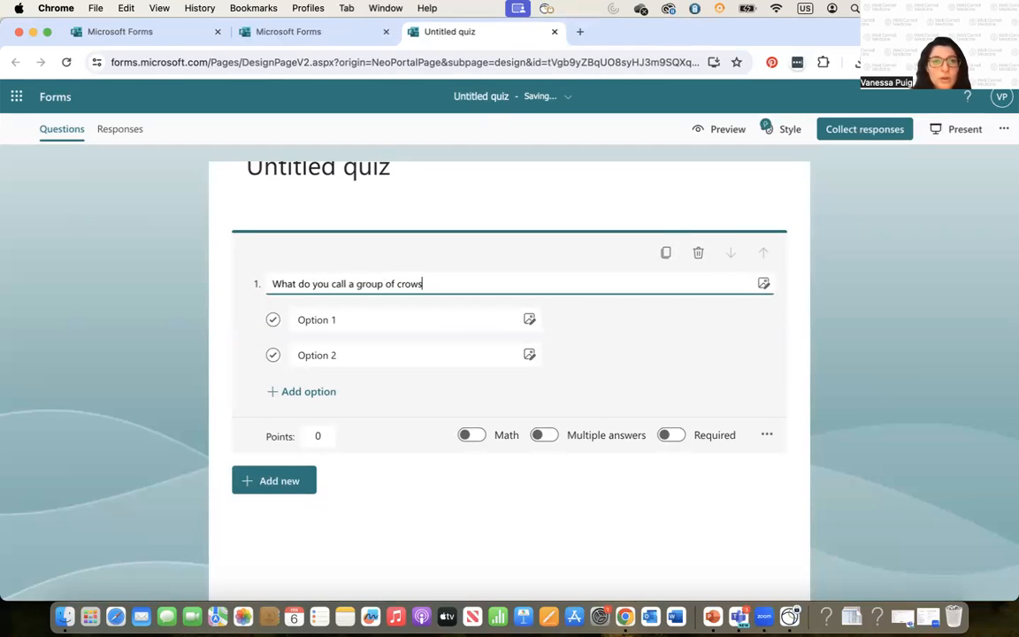
text(?)
Step: Enter "Murder", "Assassination" and "Congress" as the three answer options of the crows question
key(Tab)
text(Murder)
key(Tab)
text(Assassination)
key(Return)
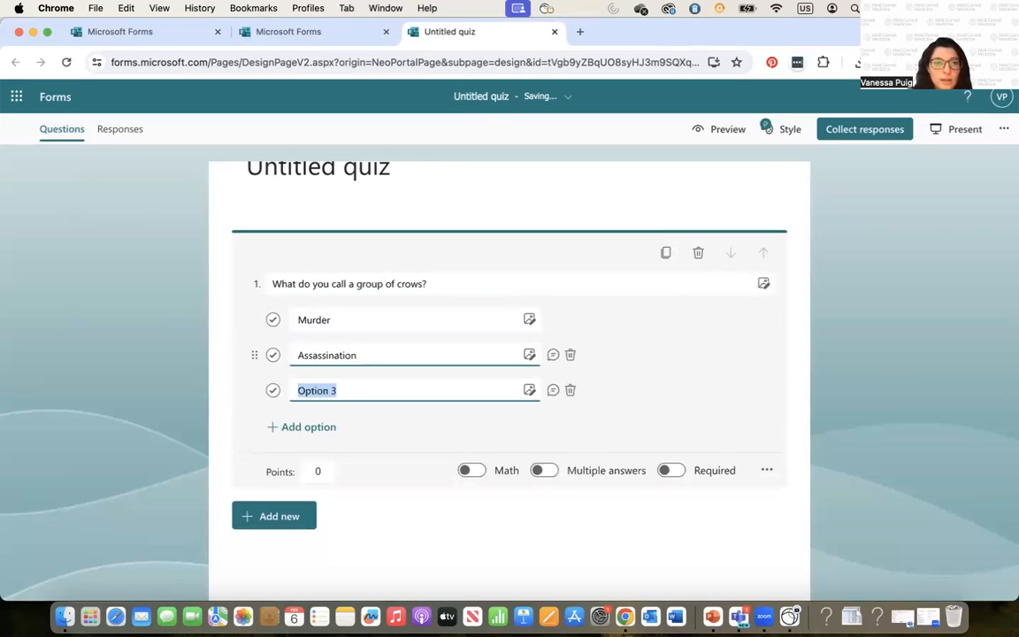
text(Congress)
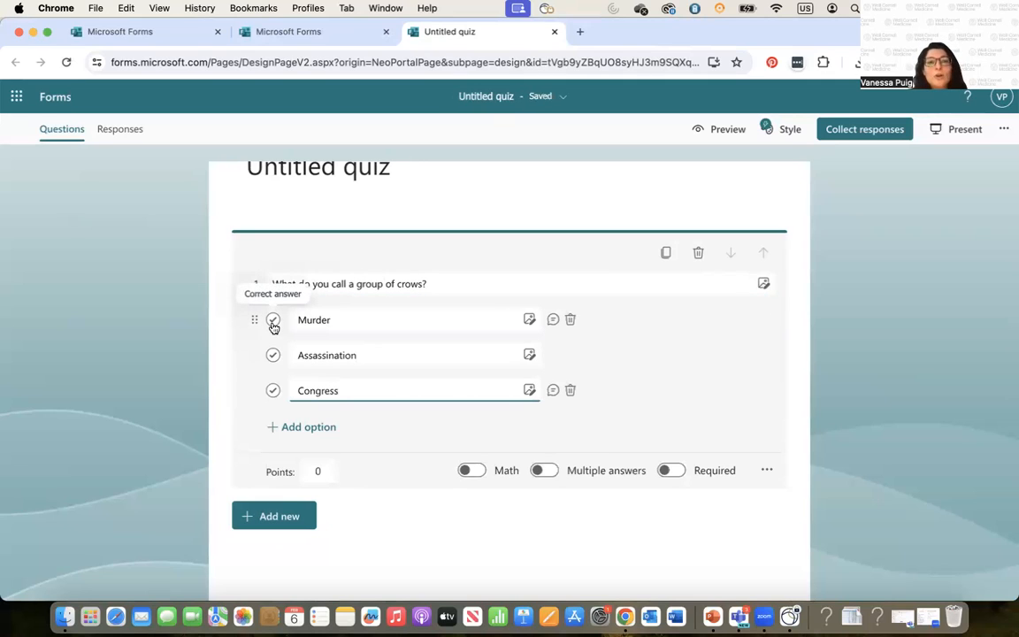
Step: Mark "Murder" as the correct answer and set the crows question to 10 points
click(274, 320)
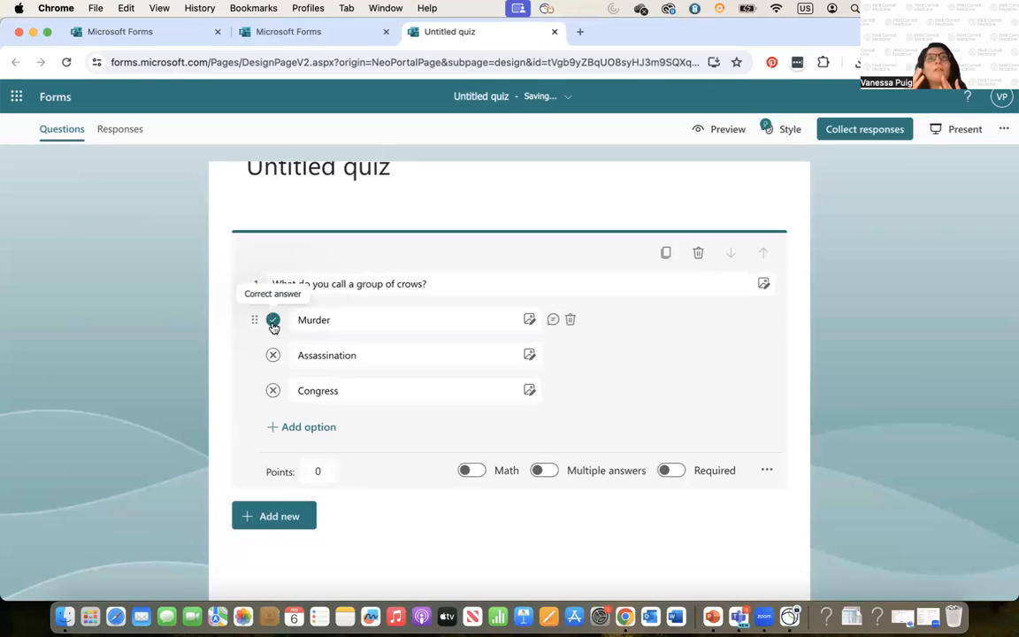
click(312, 319)
click(319, 471)
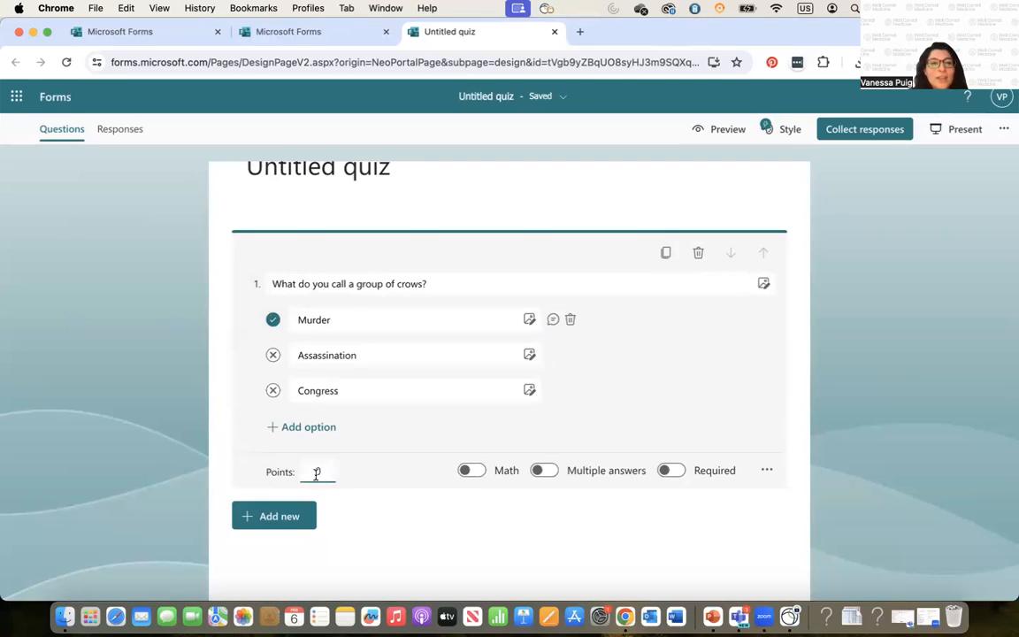
text(10)
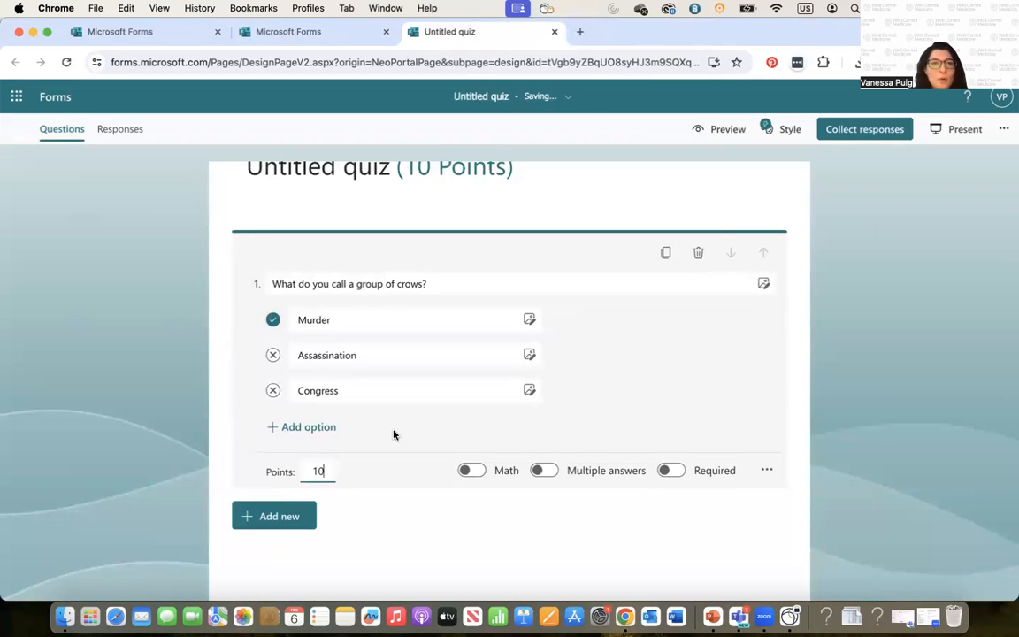
scroll(393, 432, up, 1)
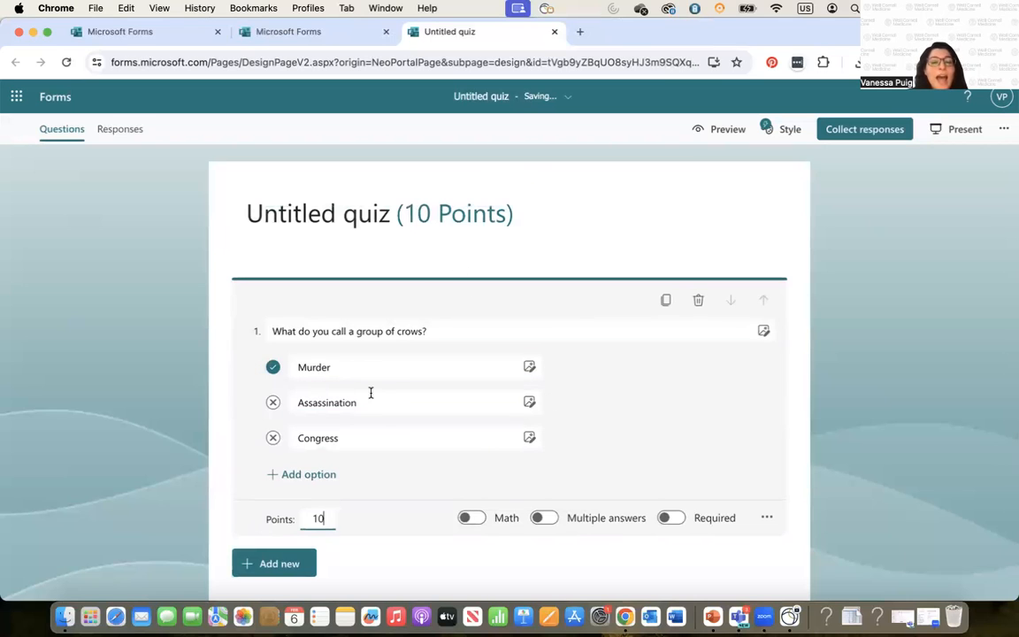
scroll(358, 425, down, 1)
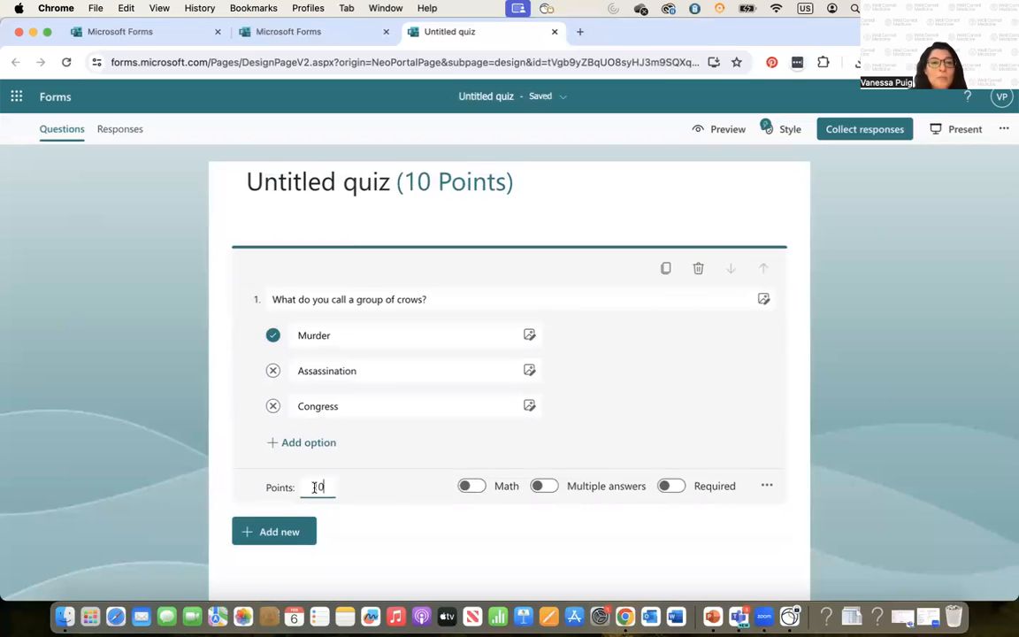
Step: Add the message "OOO, so close!" for respondents who choose the Assassination option
scroll(389, 354, up, 1)
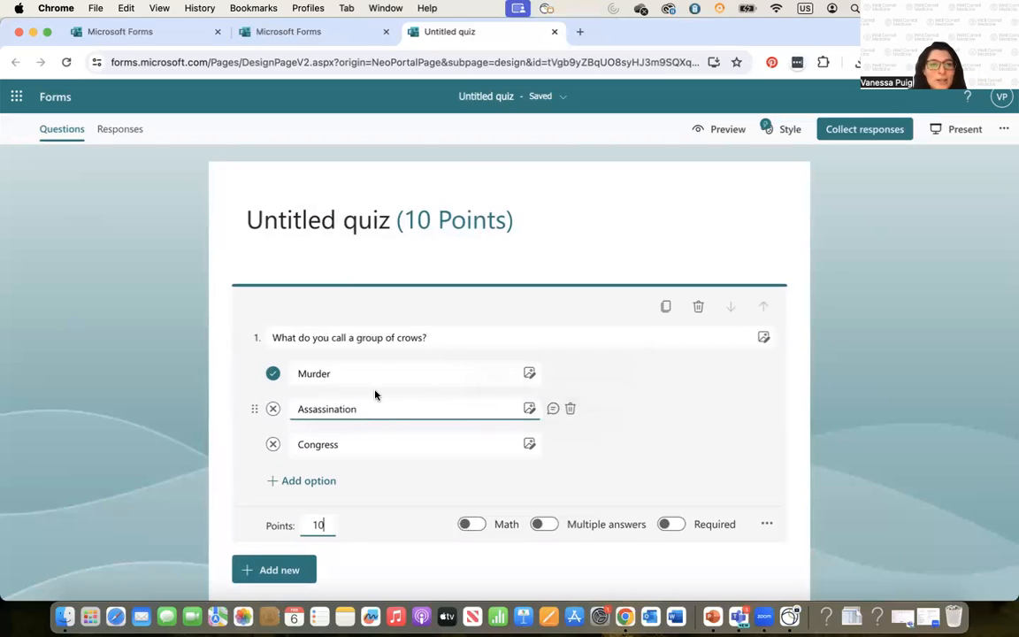
click(552, 408)
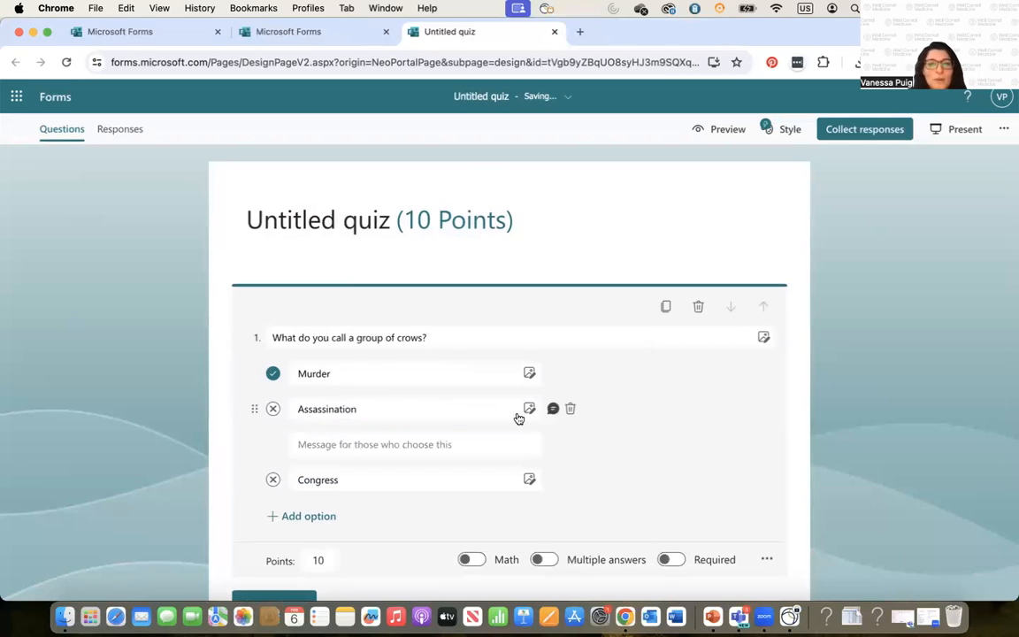
text(ooo, so close!)
click(658, 457)
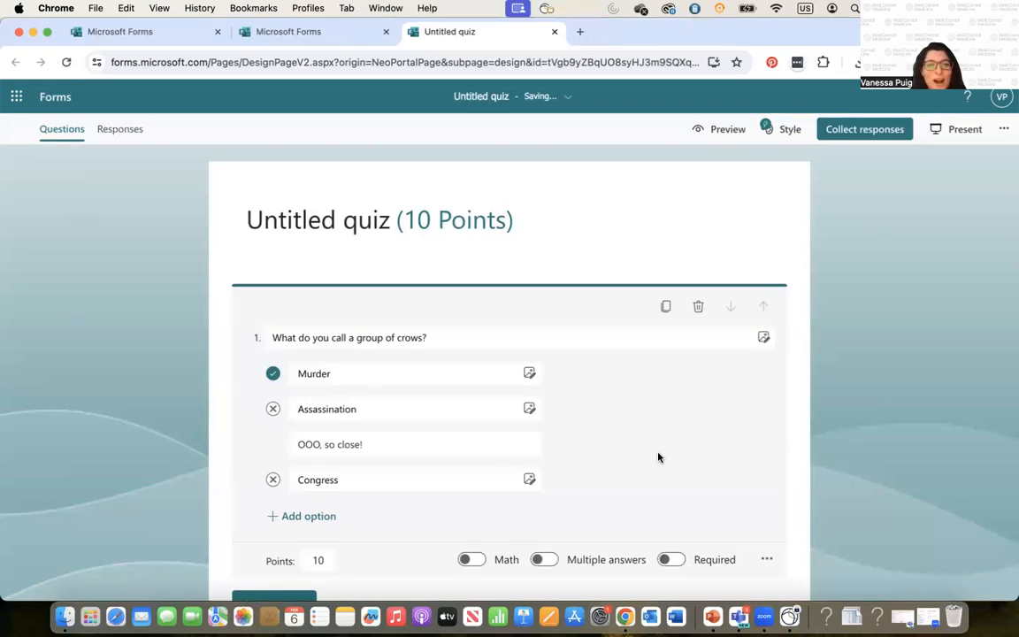
Step: Add a second Choice question to the quiz with the Math option turned on, and look at its equation input
scroll(625, 538, down, 2)
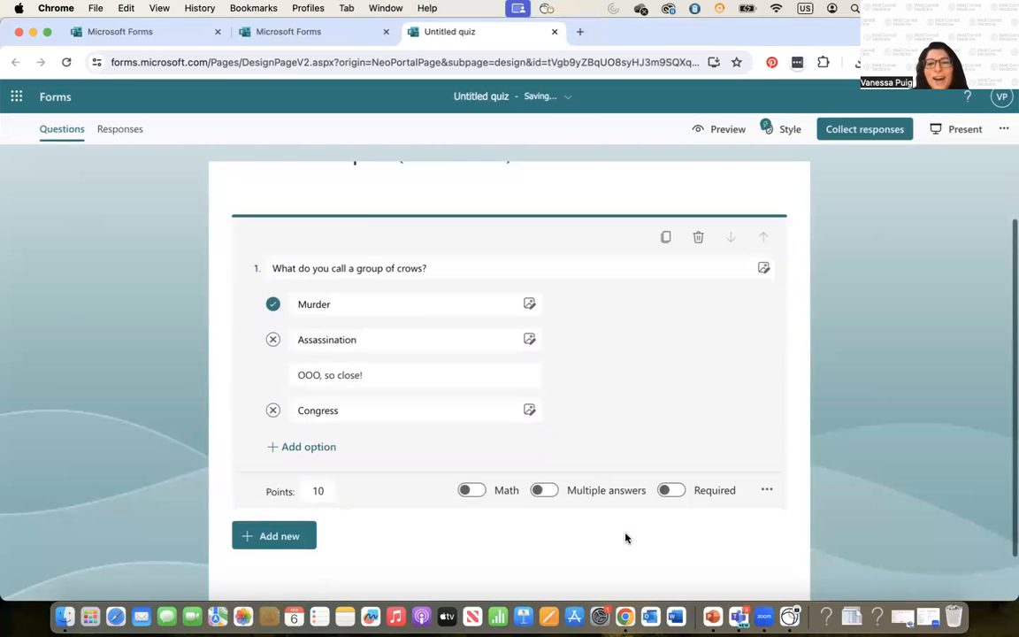
click(279, 536)
click(296, 537)
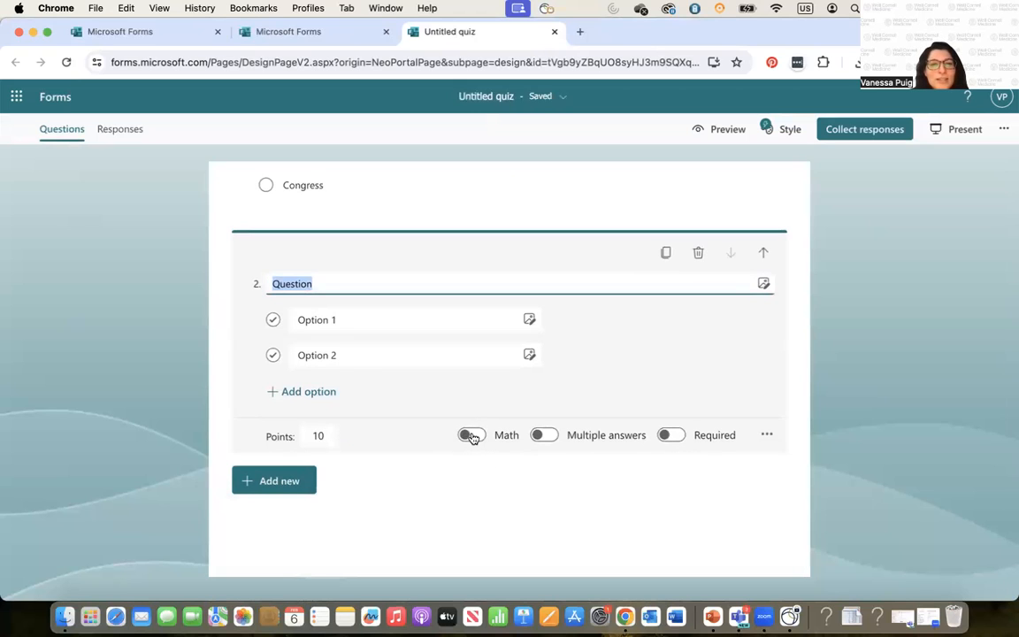
click(468, 435)
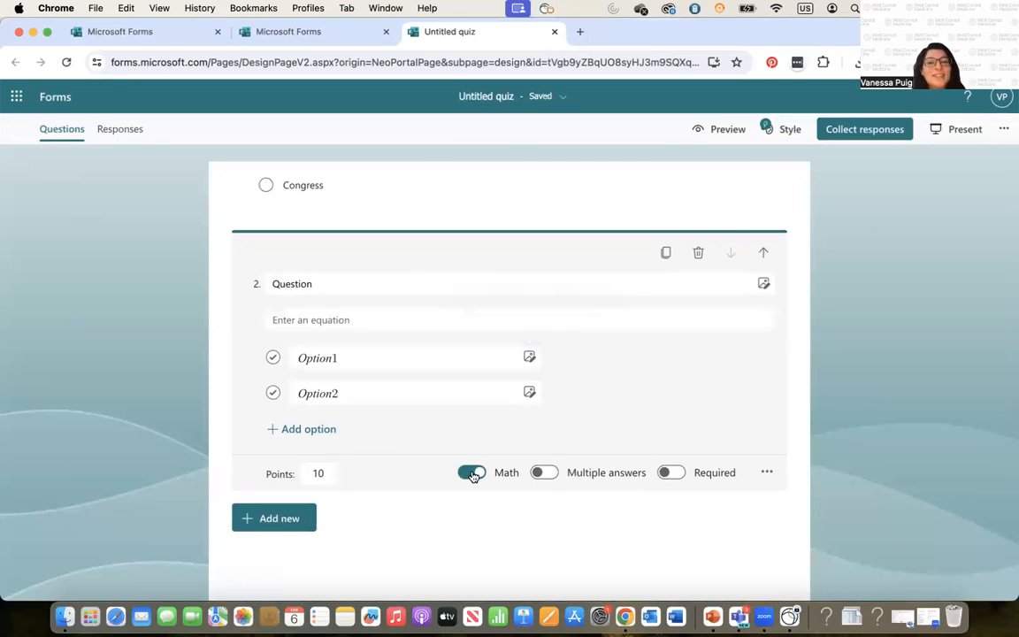
click(507, 360)
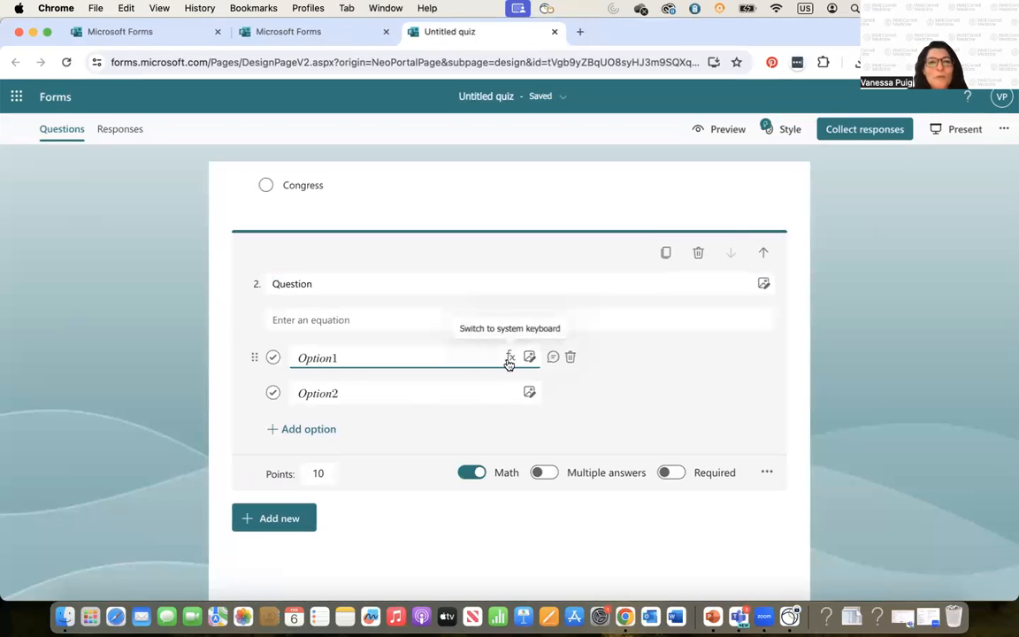
click(509, 361)
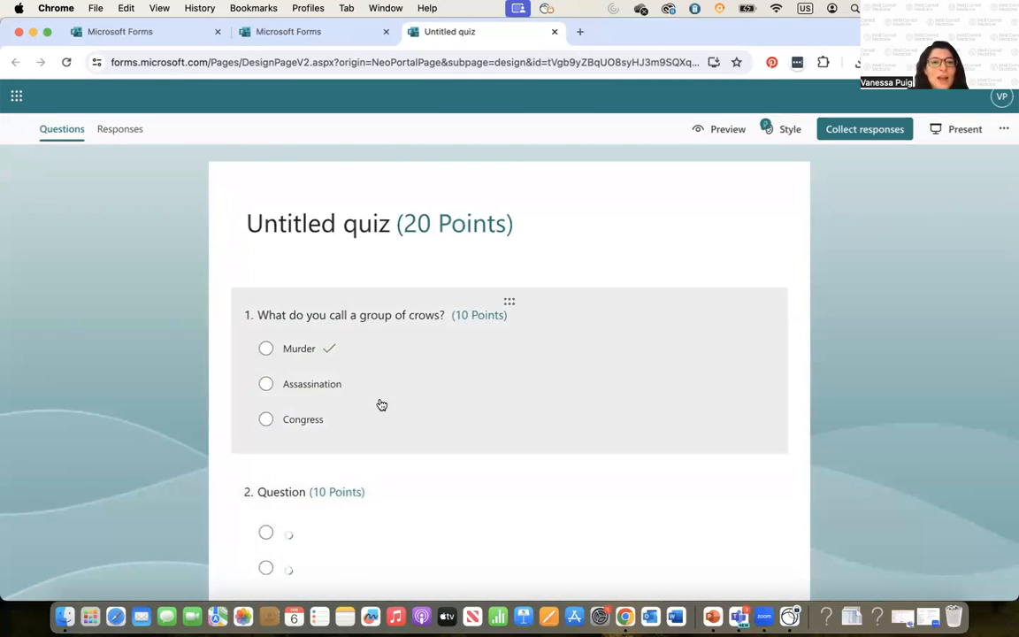
scroll(384, 403, down, 2)
scroll(421, 272, up, 2)
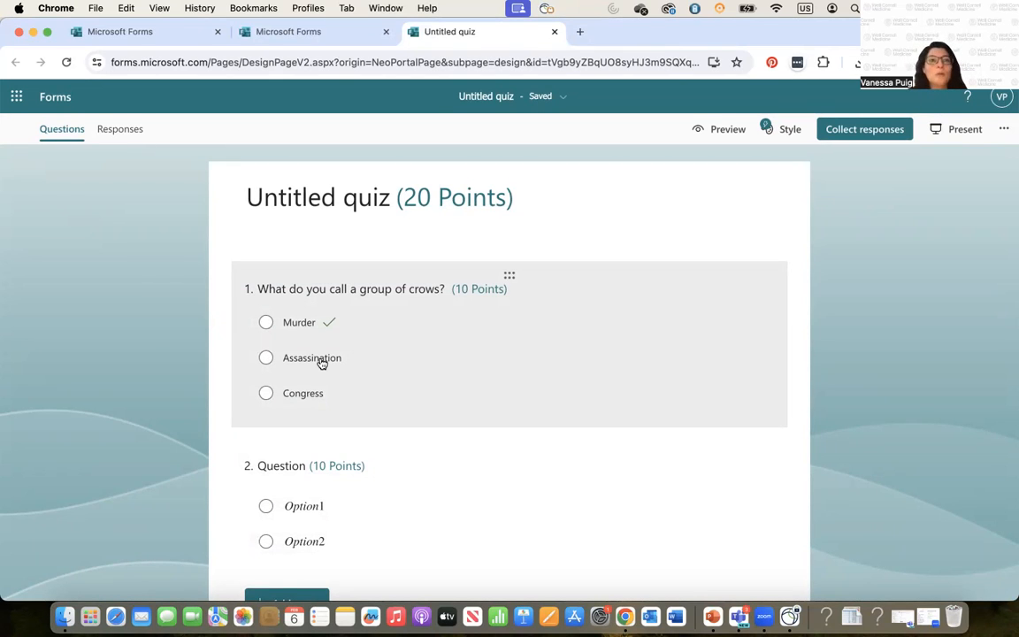
Step: Return to the forms overview and open the Dialect Survey from the favorites
click(51, 98)
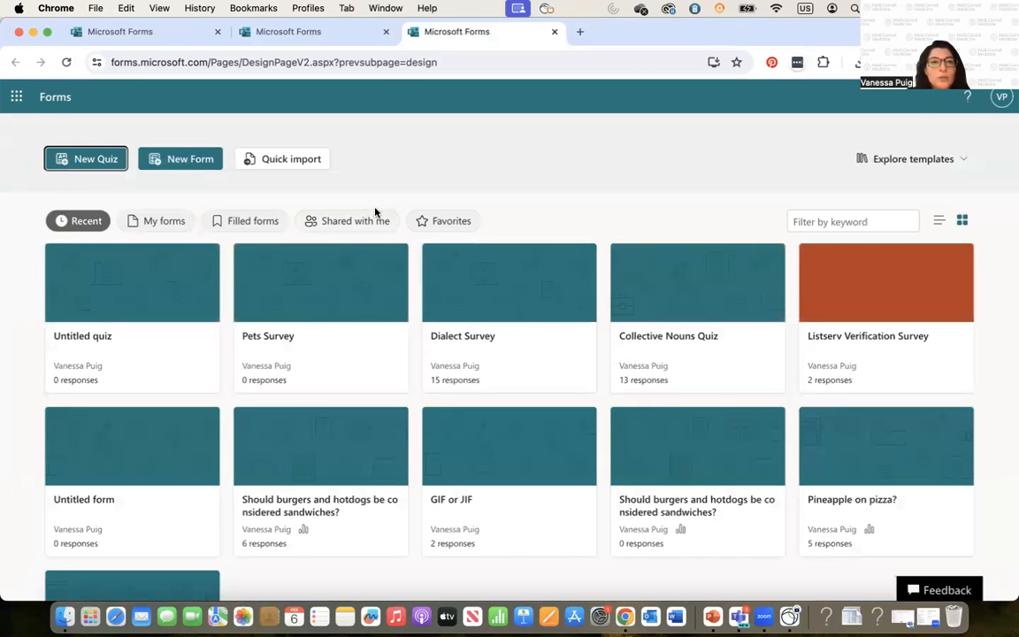
click(428, 228)
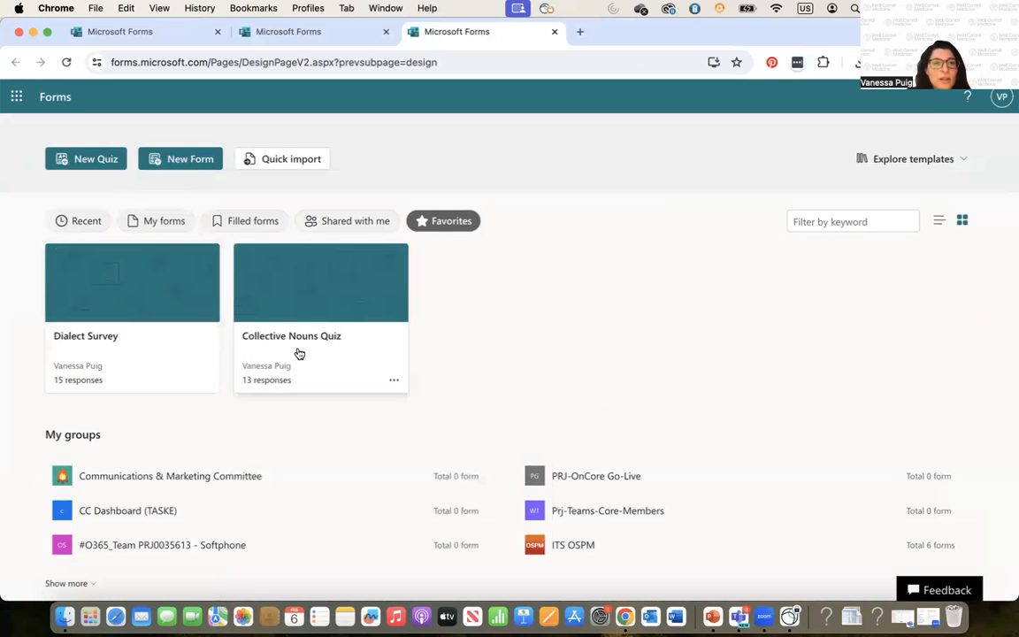
click(104, 300)
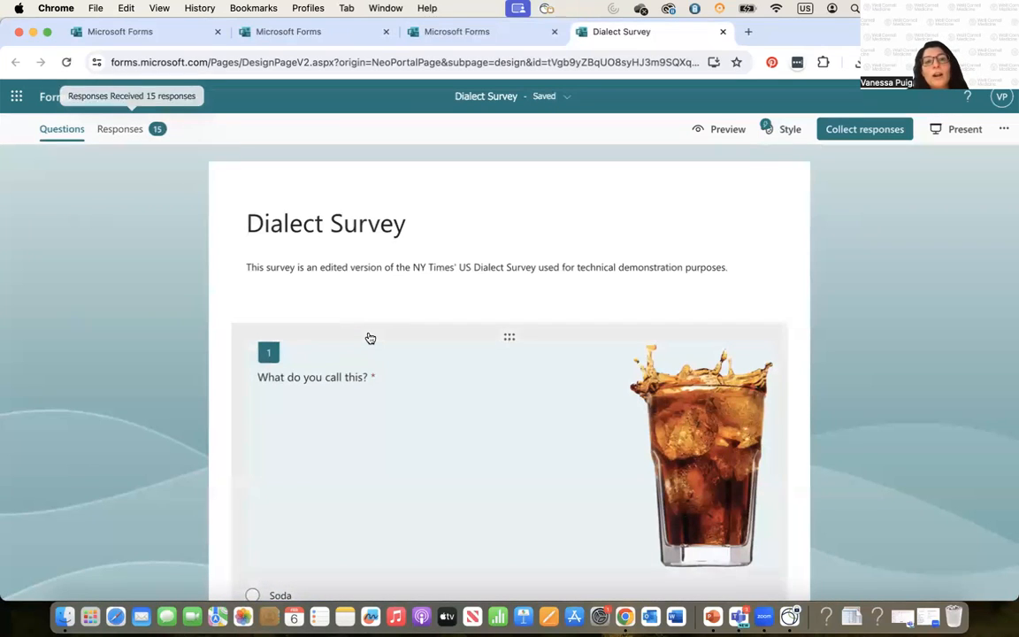
Step: Look through the Dialect Survey's questions and answer options, and return to its beginning
scroll(368, 337, down, 1)
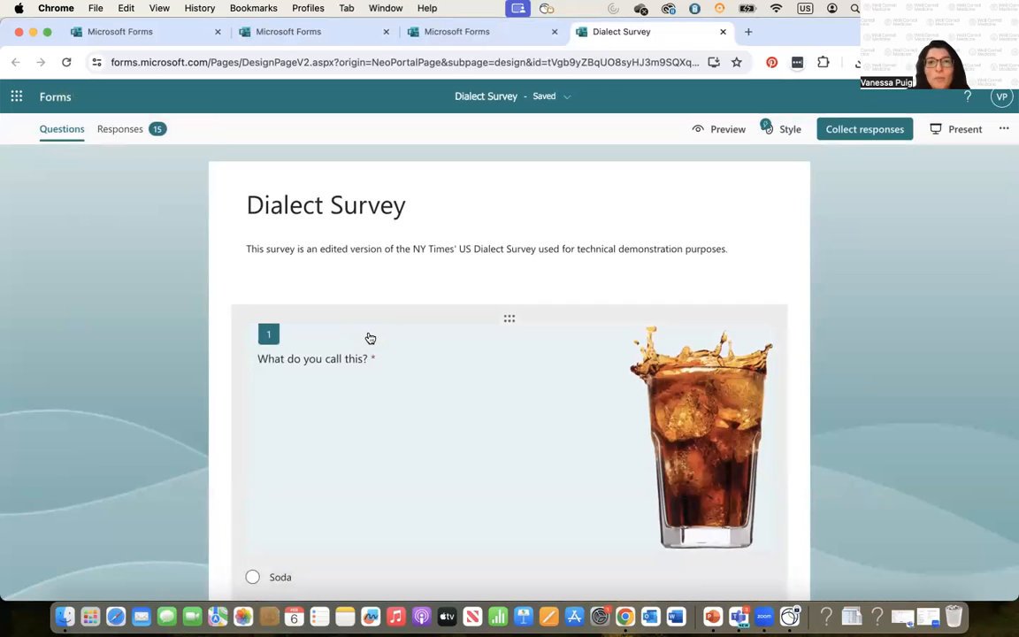
scroll(374, 270, down, 1)
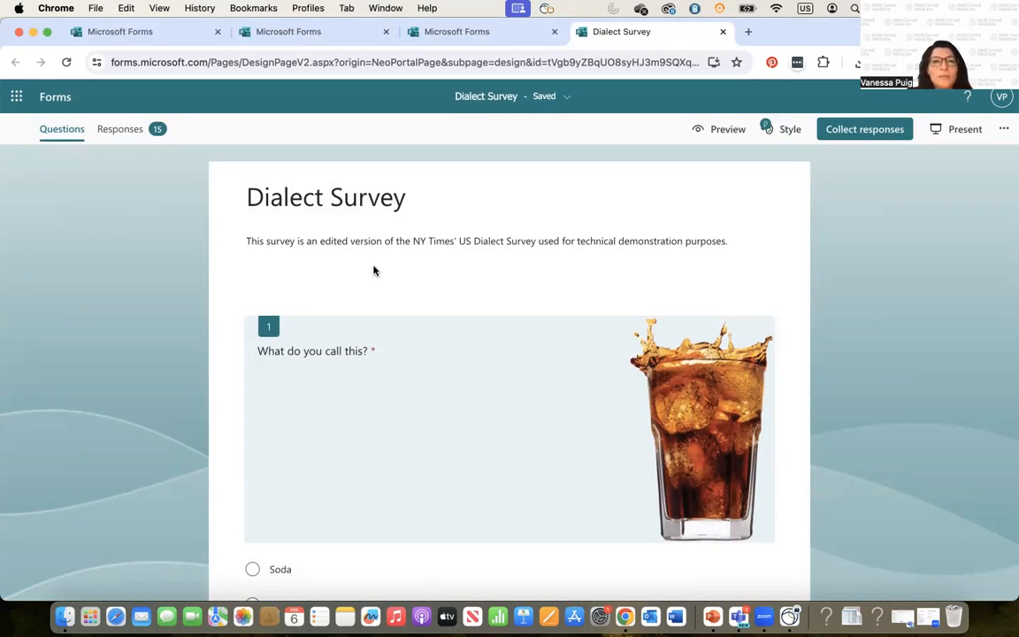
scroll(398, 336, down, 2)
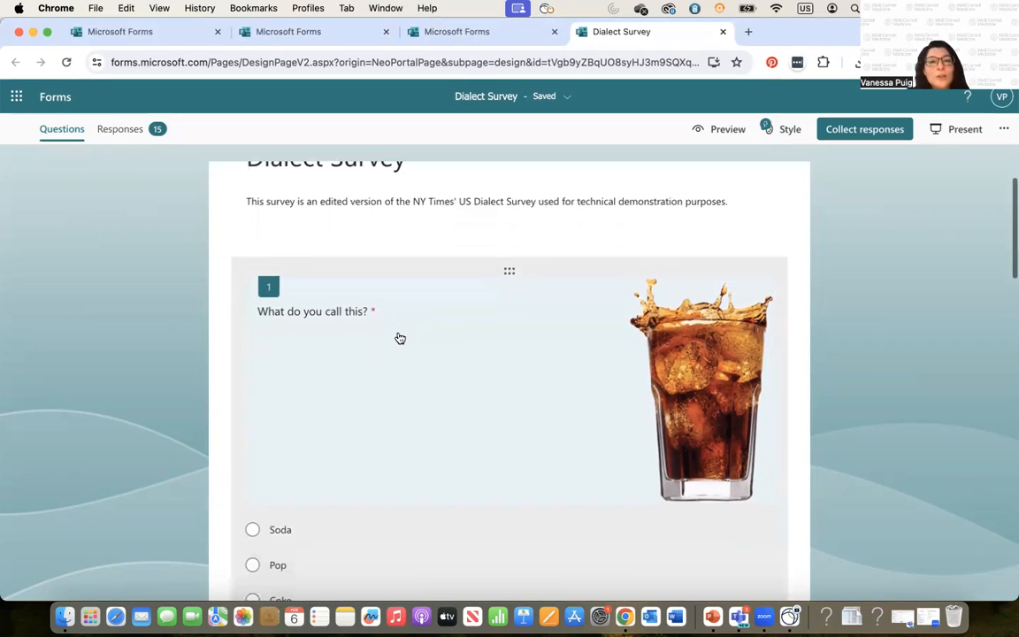
scroll(400, 337, down, 4)
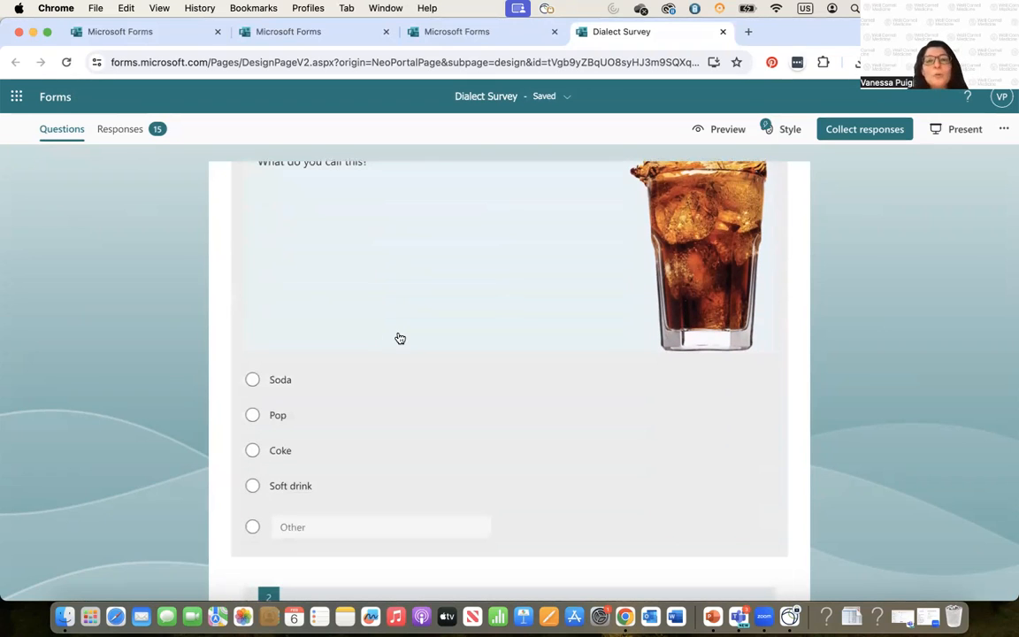
scroll(400, 337, down, 1)
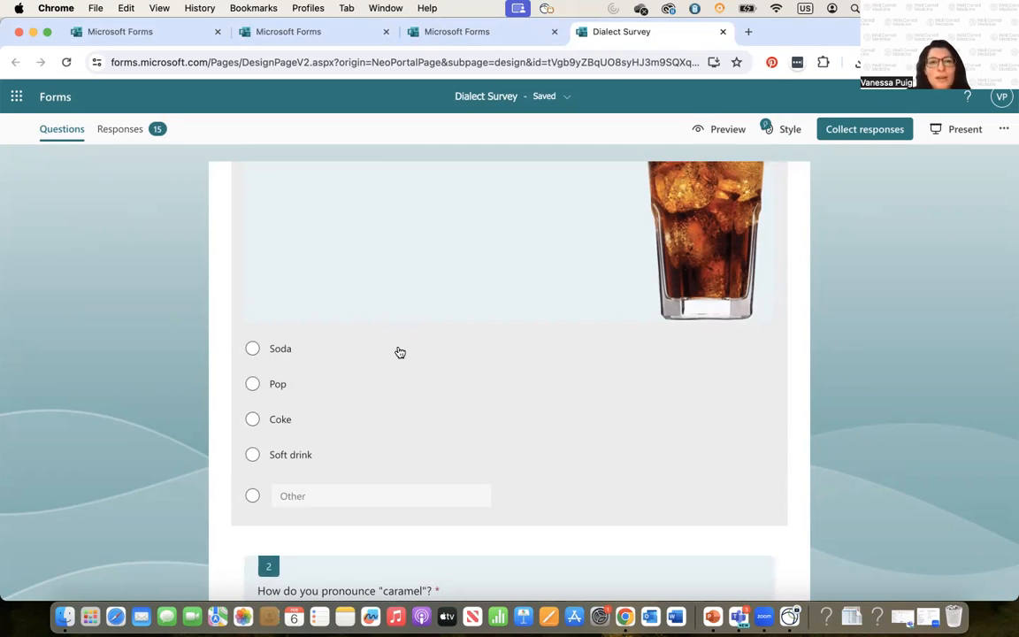
scroll(399, 338, up, 5)
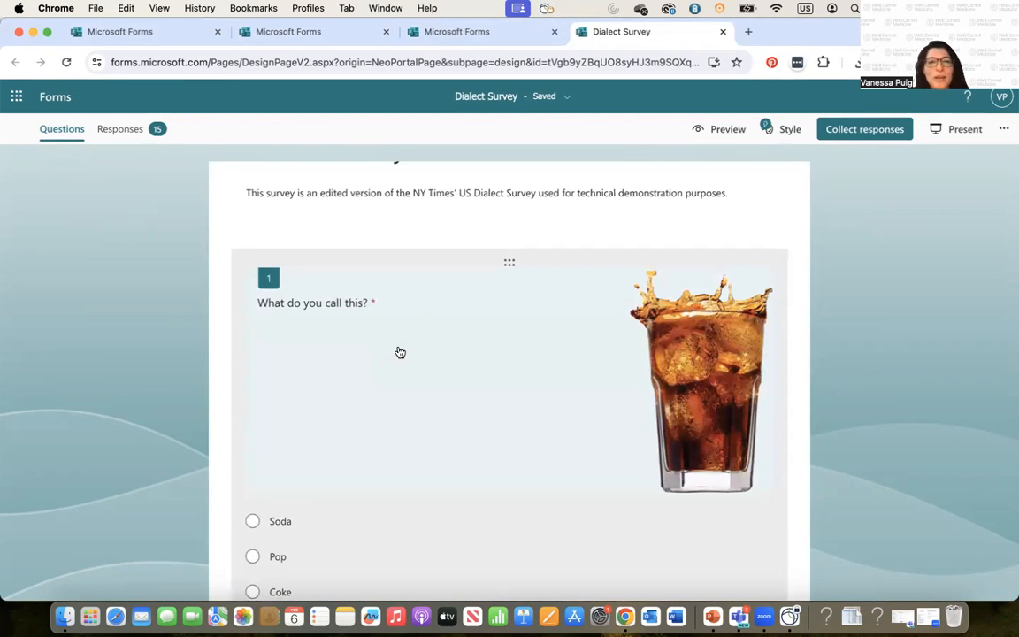
scroll(400, 351, down, 3)
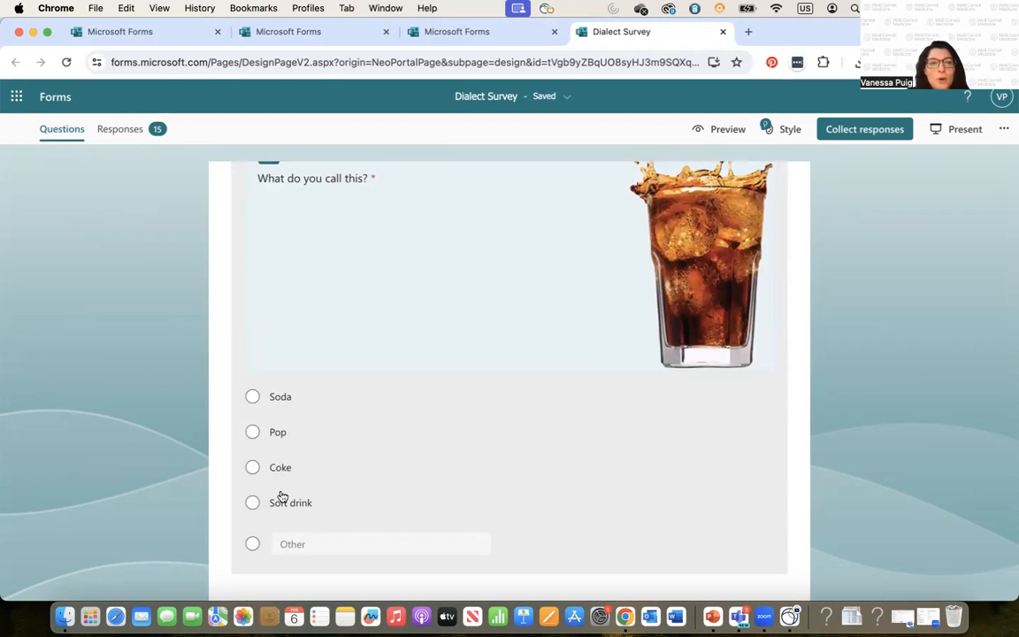
scroll(279, 513, down, 1)
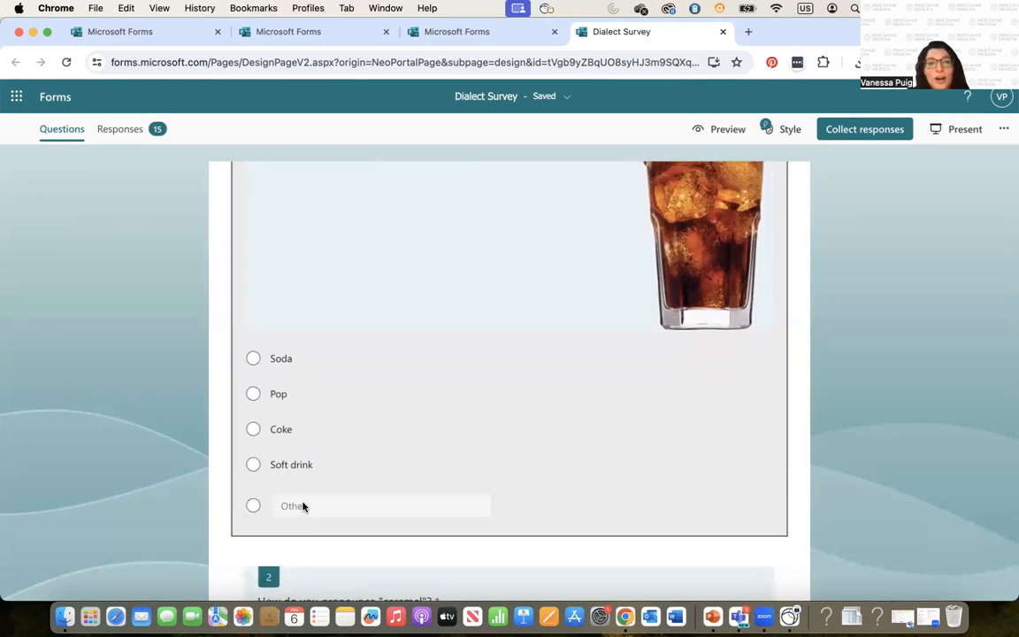
scroll(302, 506, down, 9)
scroll(302, 506, down, 20)
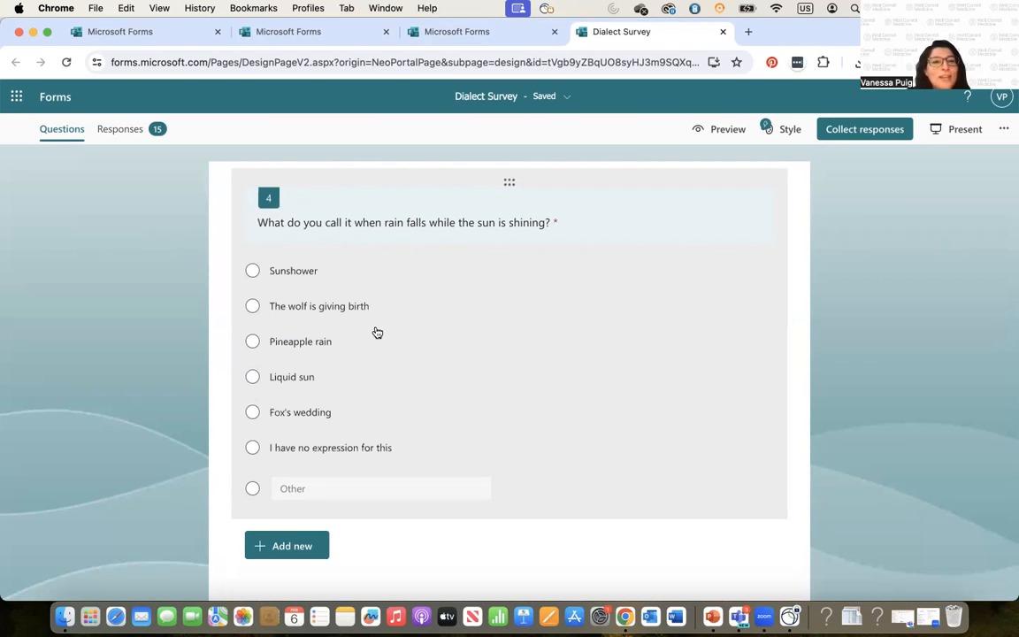
scroll(386, 325, up, 15)
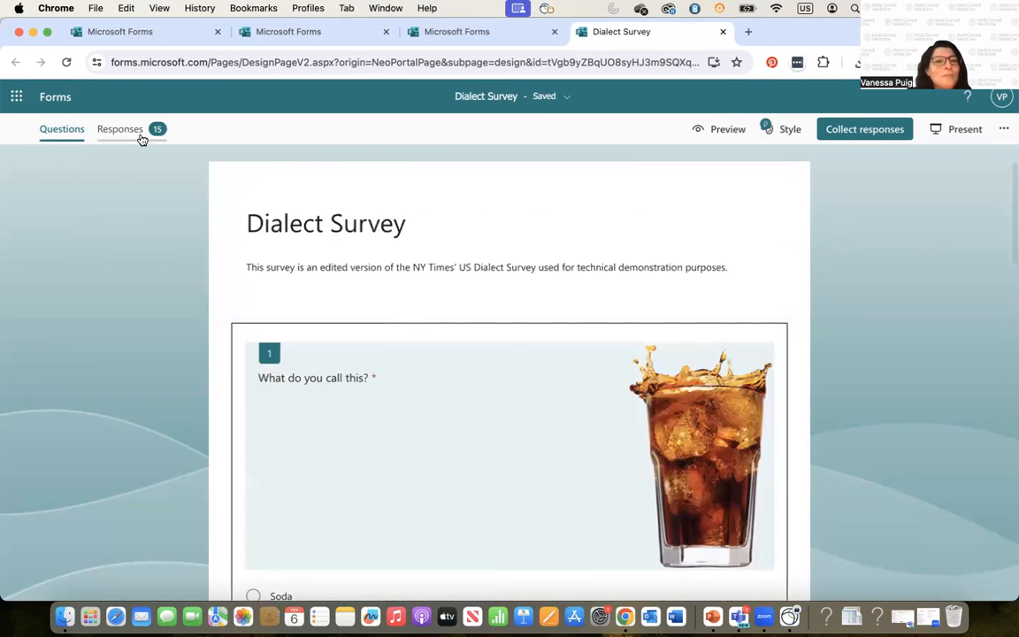
Step: Open the Dialect Survey's responses and examine how the answers to the first question are distributed in its chart
click(137, 132)
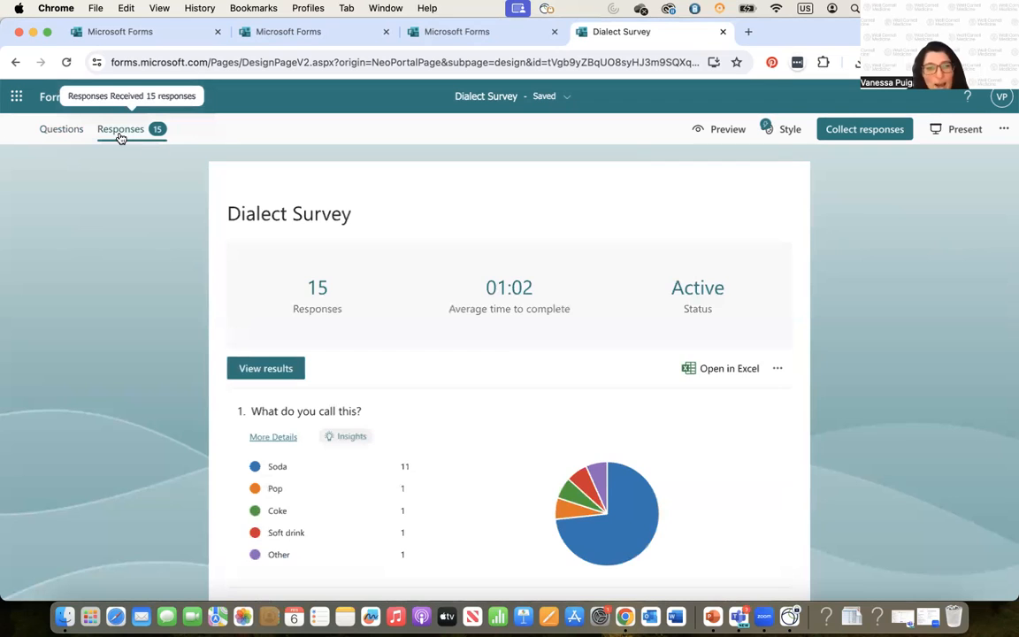
scroll(496, 451, down, 2)
scroll(496, 451, down, 1)
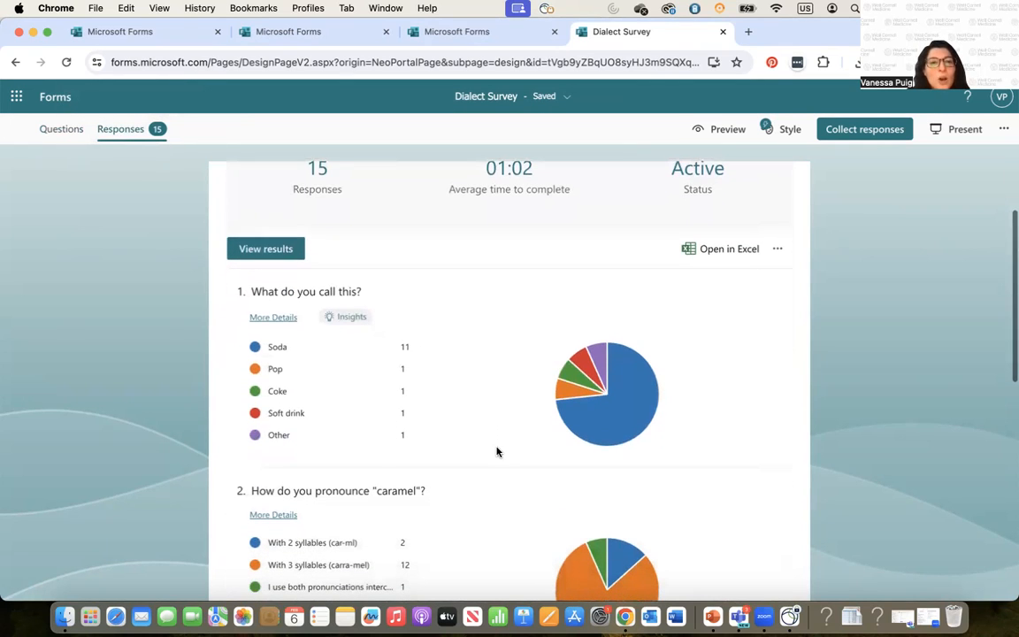
mouse_move(625, 365)
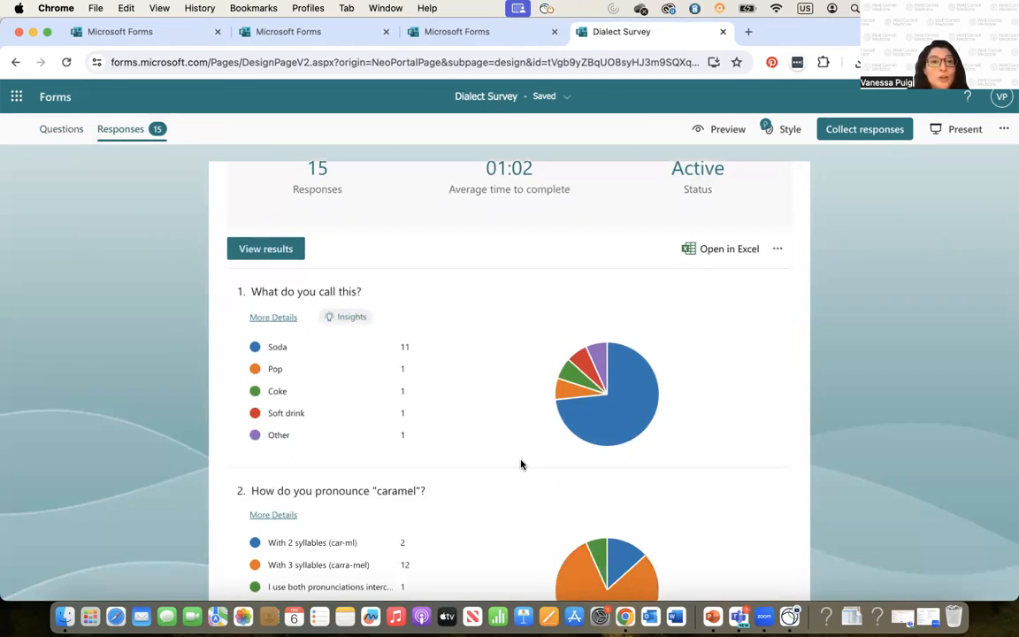
mouse_move(639, 404)
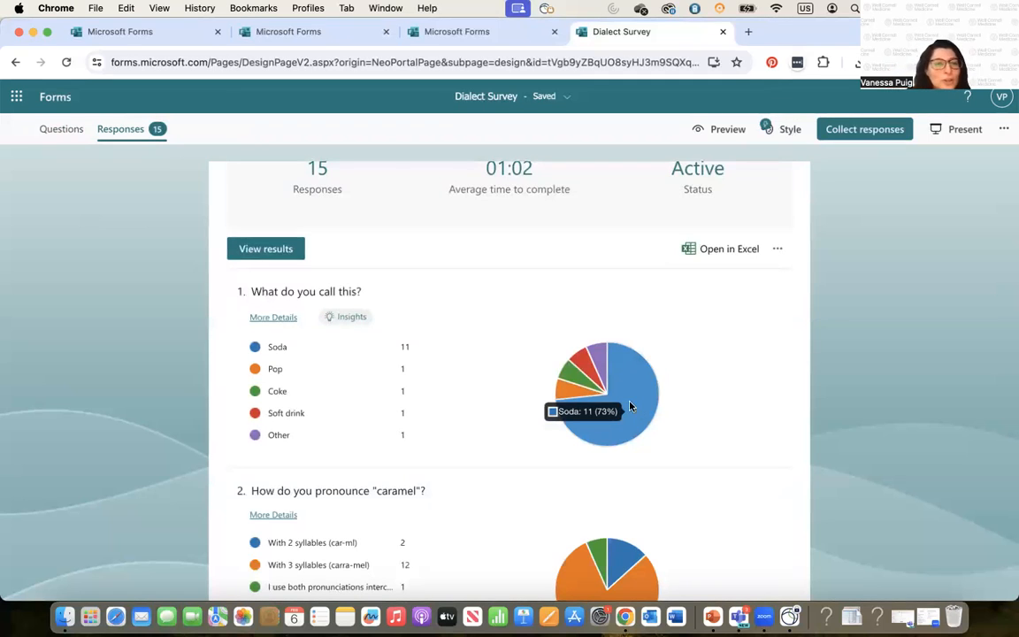
mouse_move(311, 385)
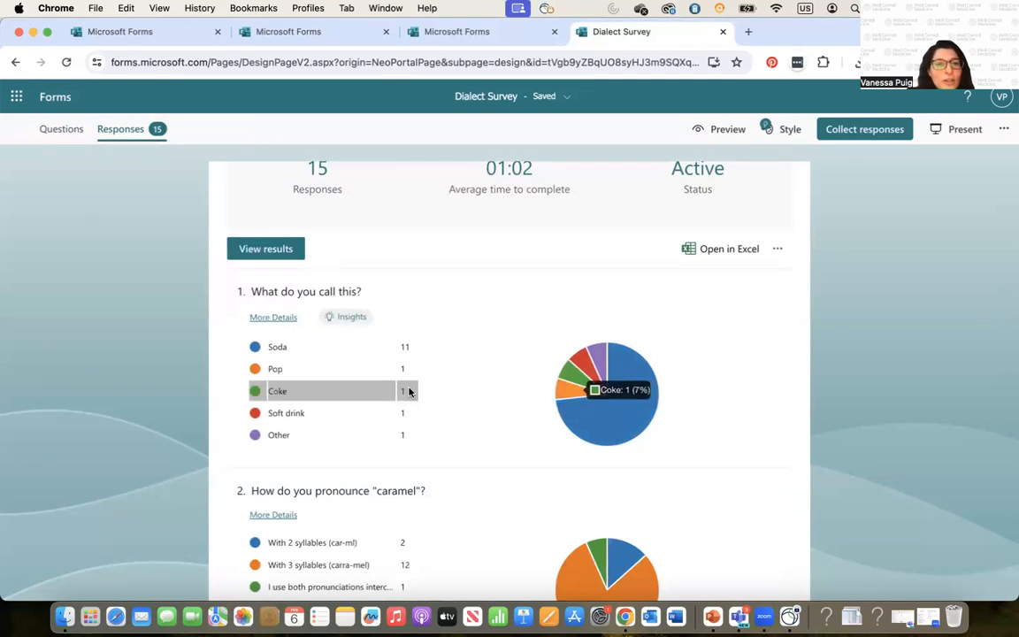
mouse_move(405, 433)
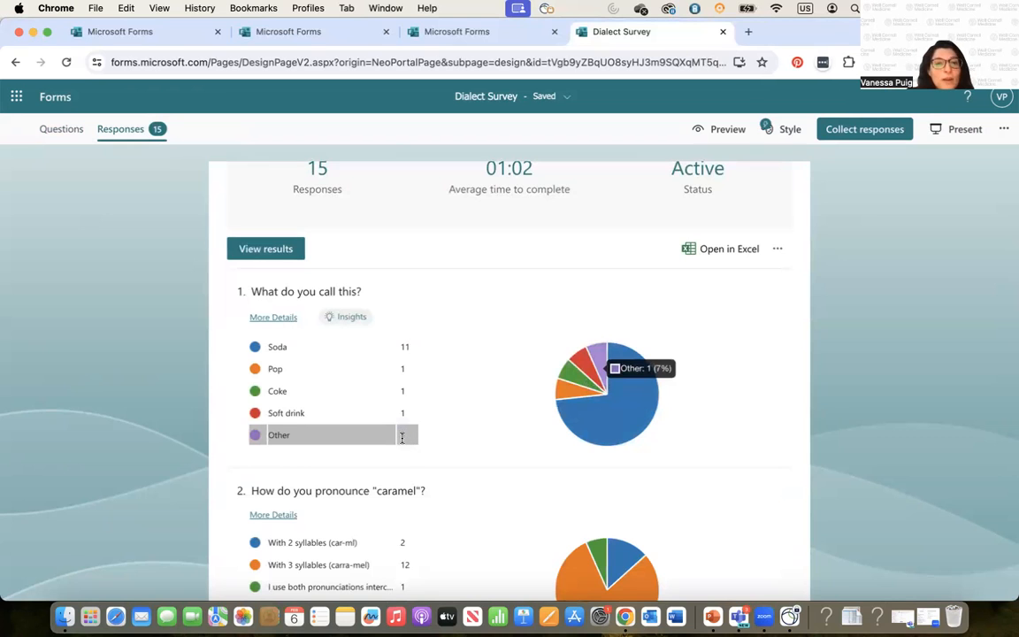
mouse_move(344, 375)
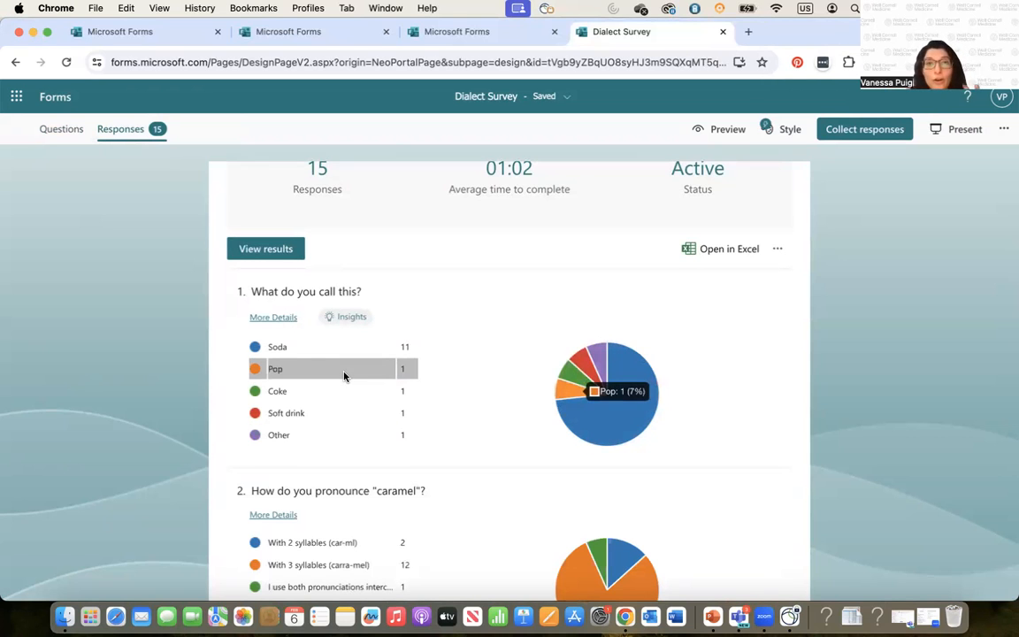
Step: View the individual answers to the first question, including what was entered for Other, and close the details
click(273, 317)
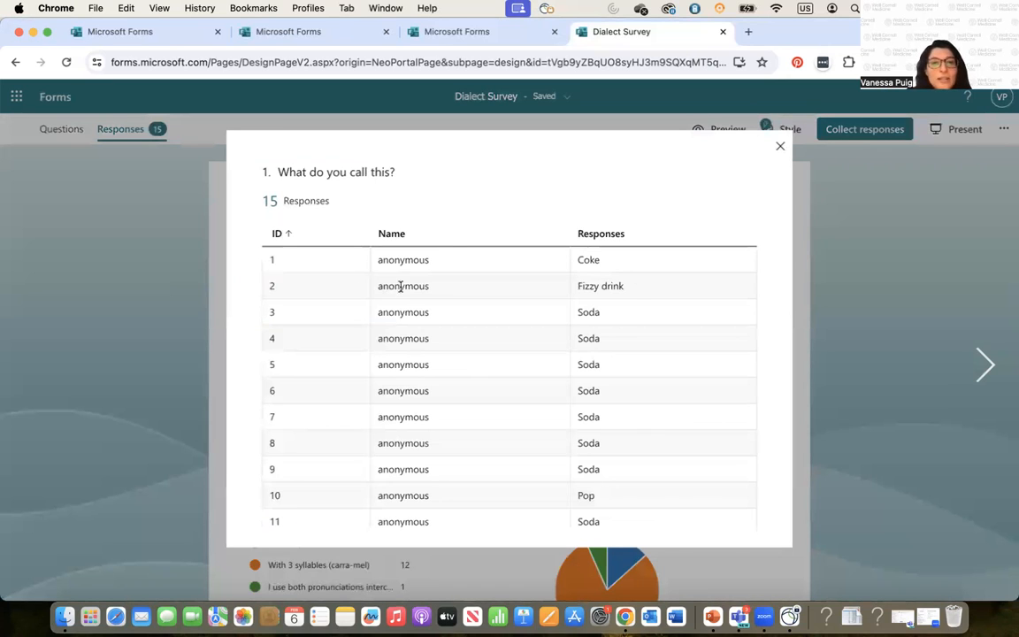
triple_click(598, 281)
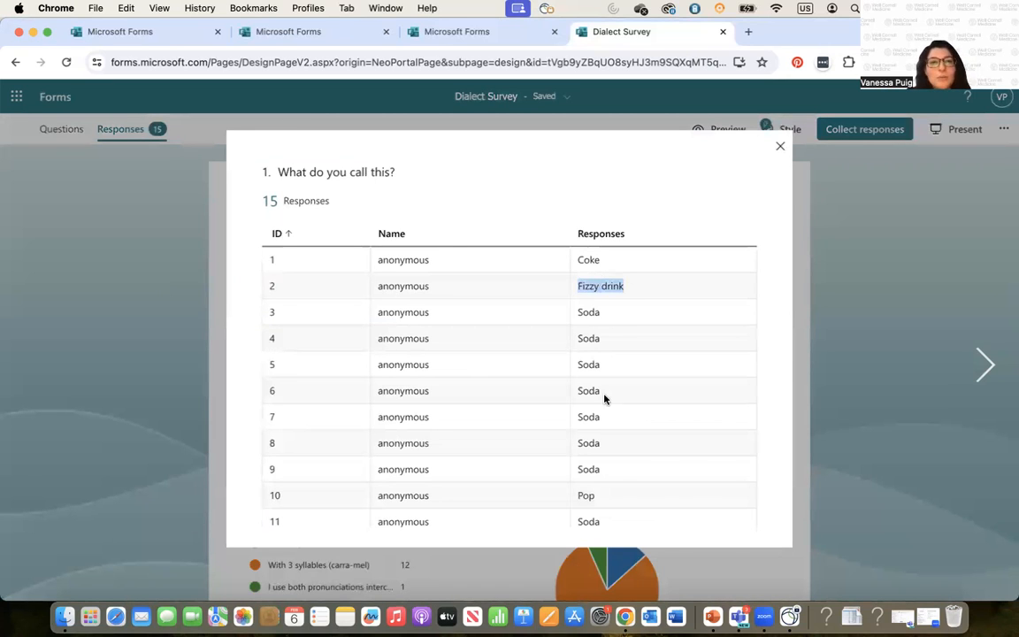
scroll(603, 398, down, 3)
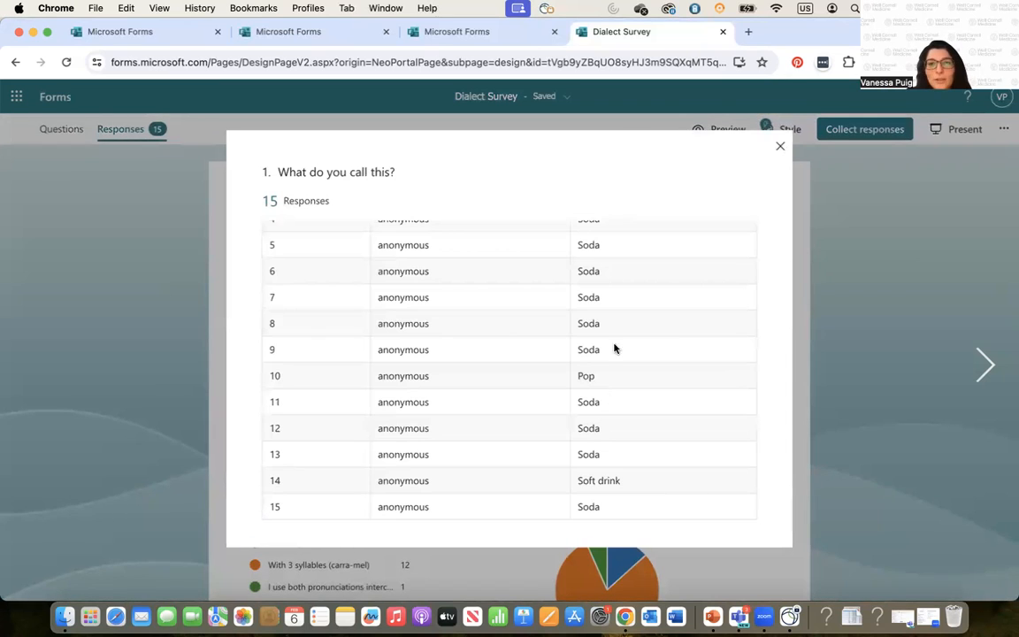
click(778, 145)
Step: Look through the charts of the following questions, and check the survey's average completion time and status
scroll(484, 390, down, 5)
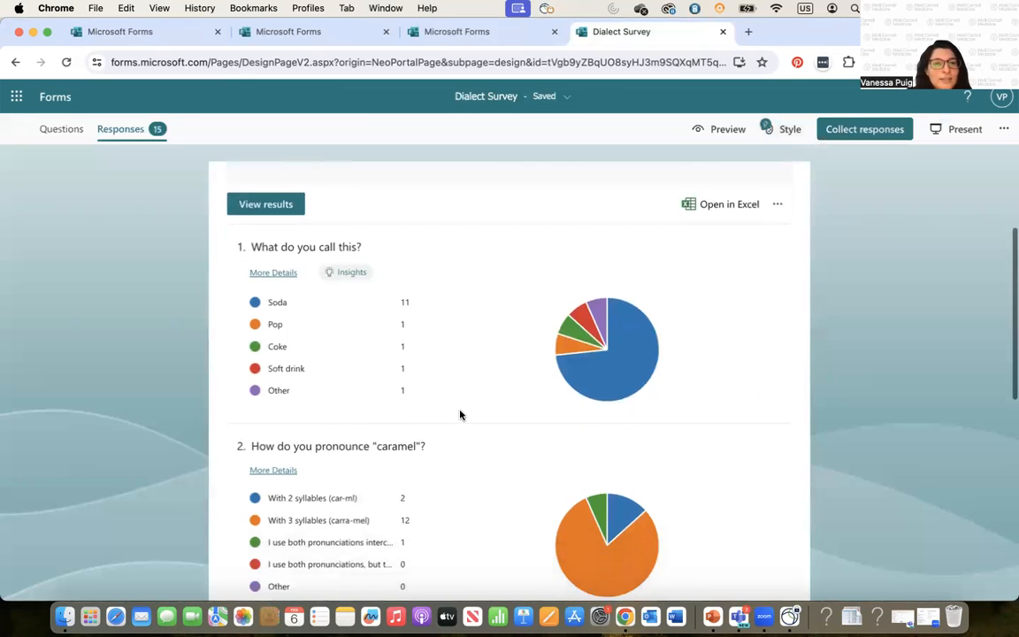
scroll(587, 371, down, 6)
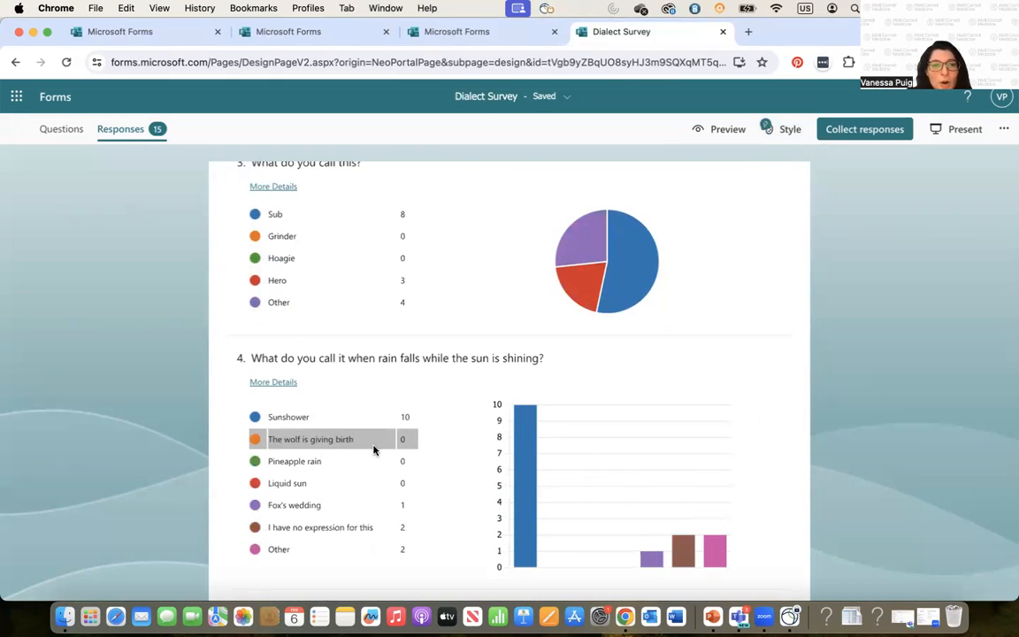
scroll(517, 441, up, 7)
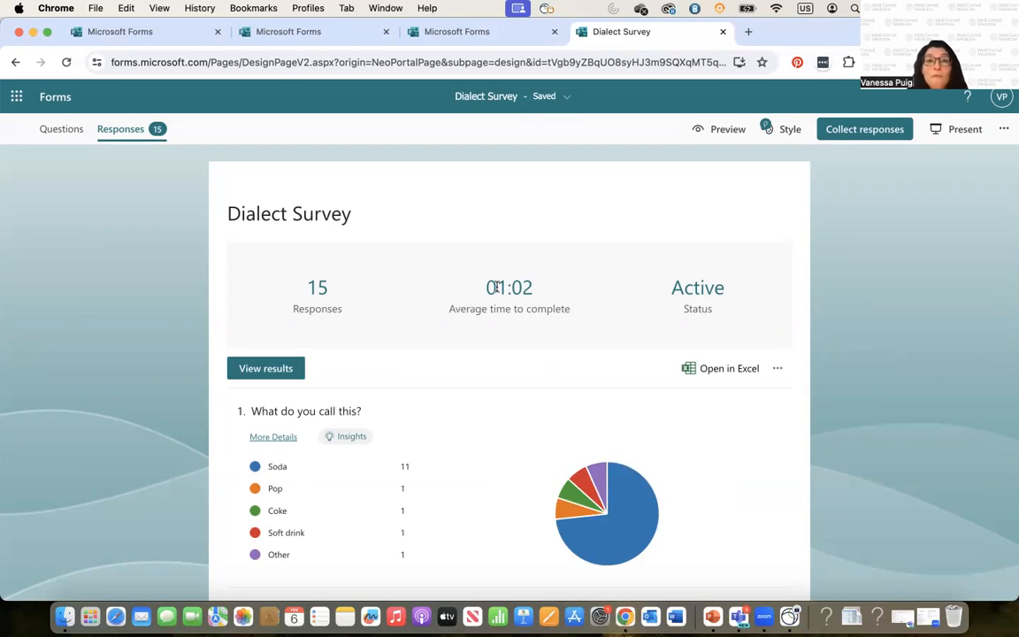
drag(489, 287, 540, 290)
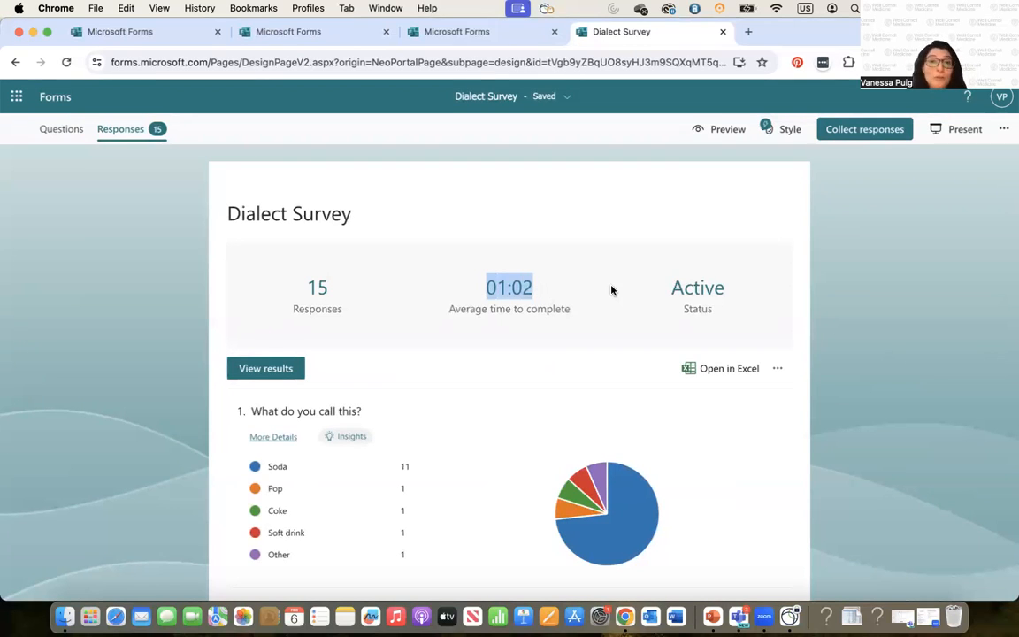
double_click(695, 290)
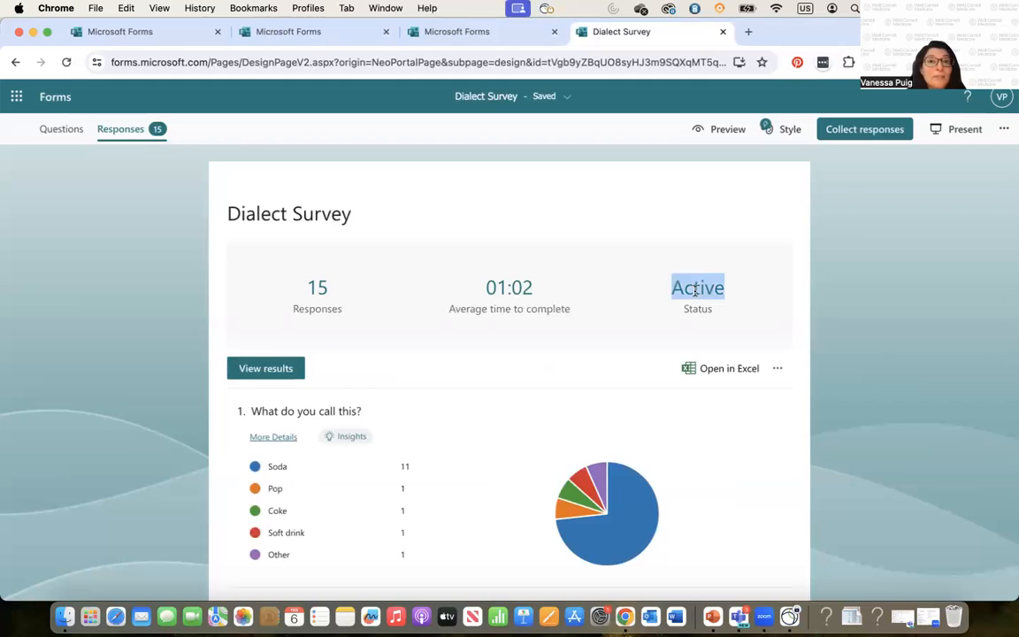
Step: View the results by respondent, step from respondent 1 to respondent 6, and look over that respondent's answers
click(277, 372)
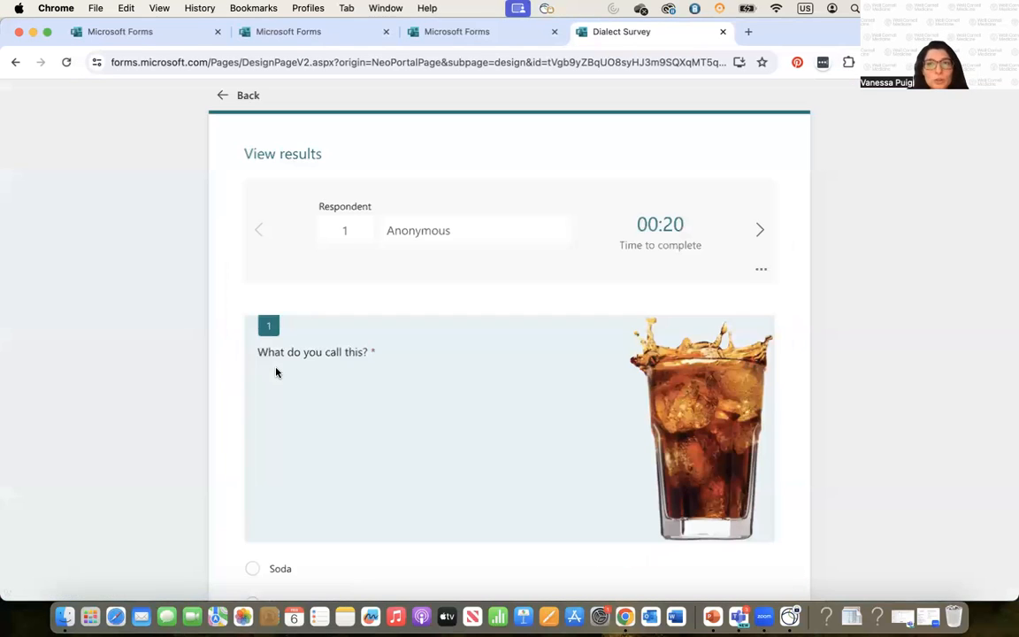
click(758, 231)
click(759, 231)
click(759, 231)
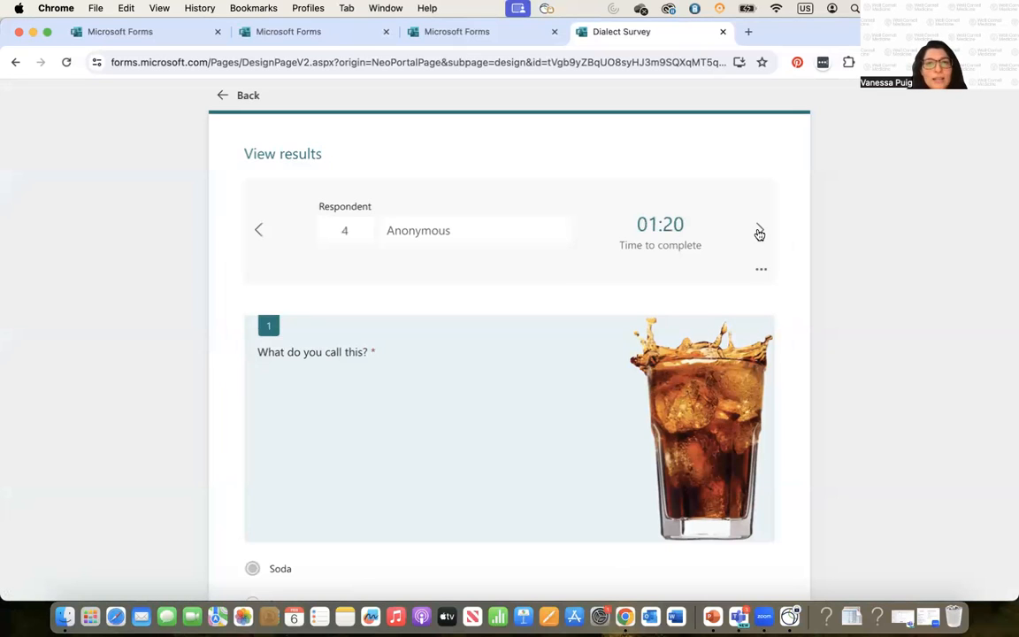
click(758, 231)
click(758, 231)
scroll(638, 425, down, 8)
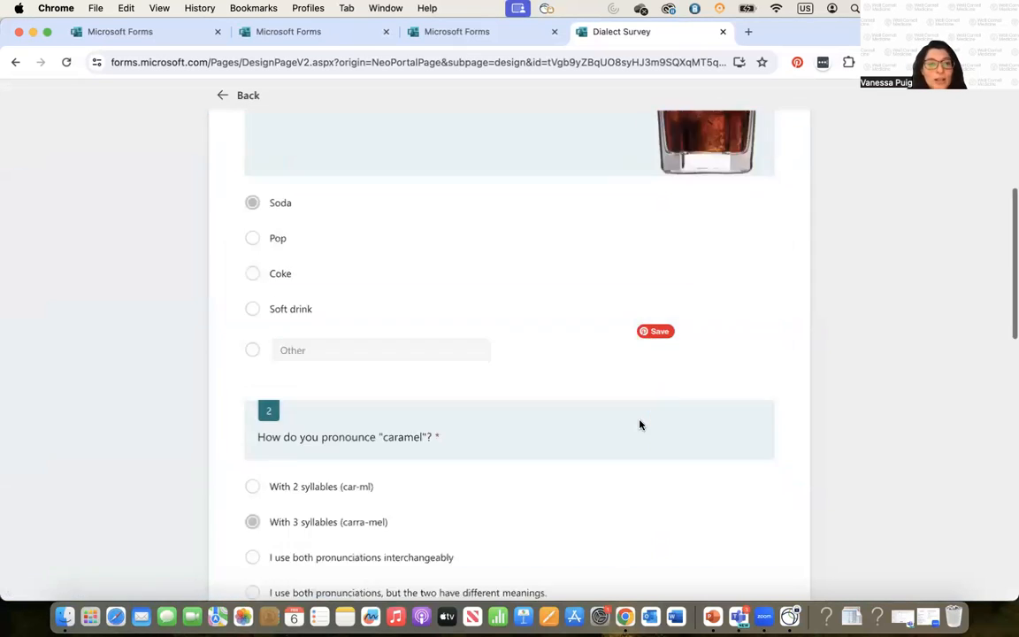
scroll(638, 425, up, 7)
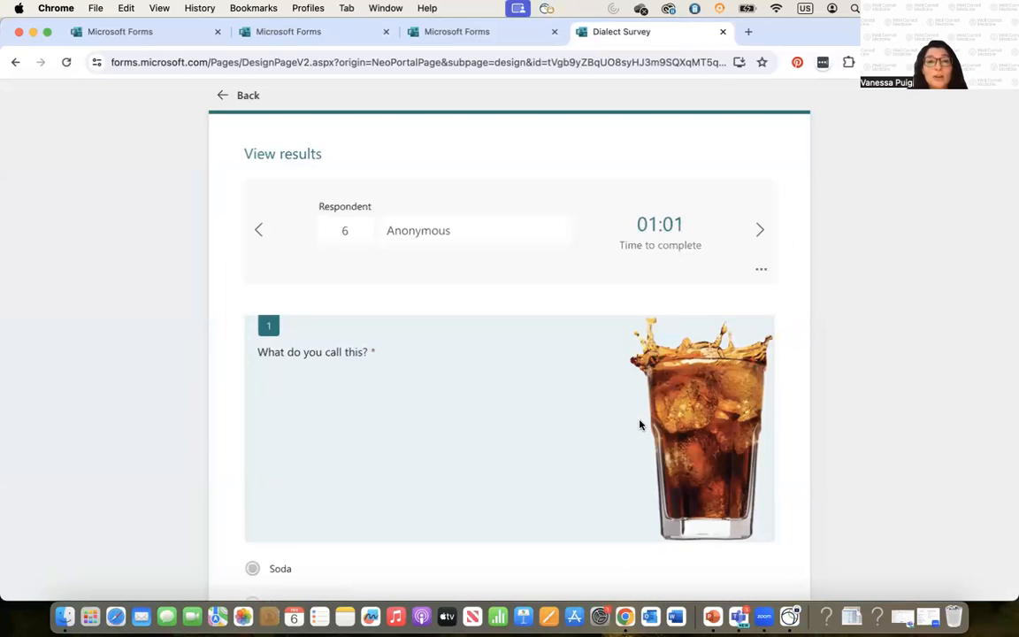
Step: Return to the response summary and generate a link for sharing the summary of the Dialect Survey's responses
click(239, 95)
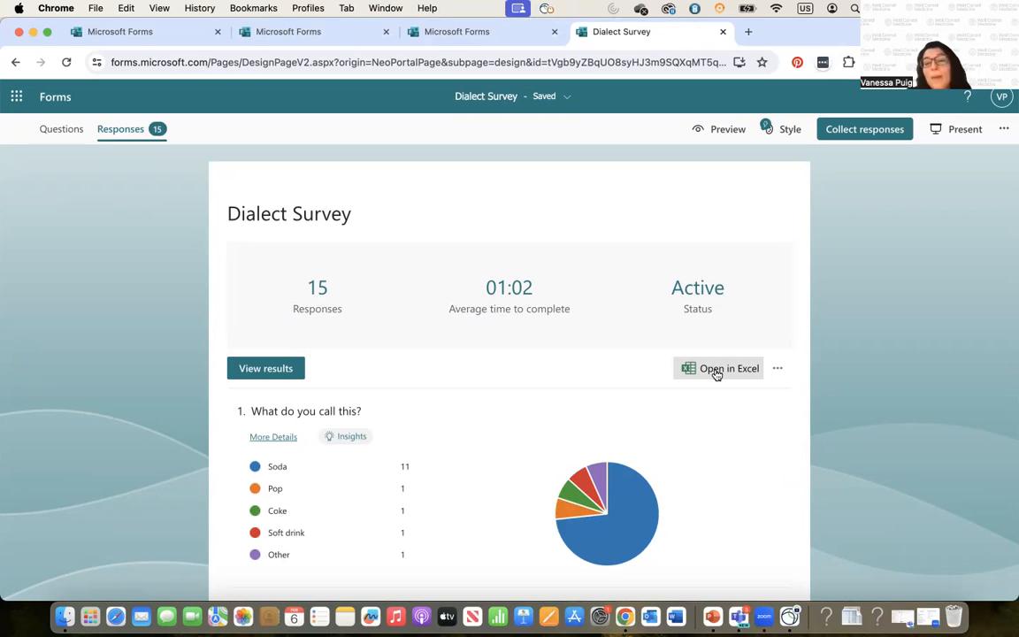
click(779, 372)
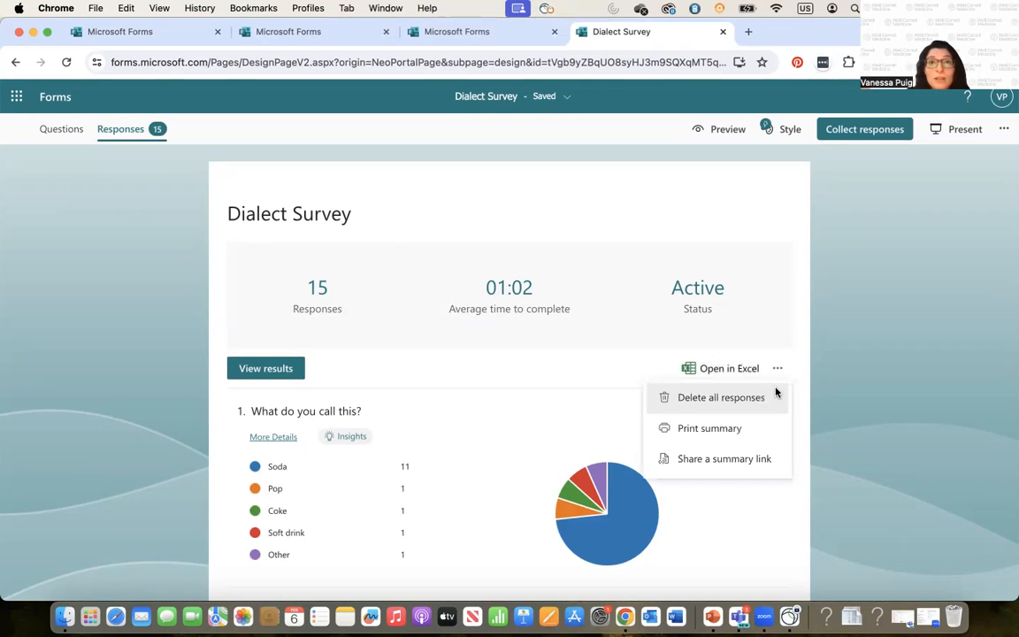
click(745, 459)
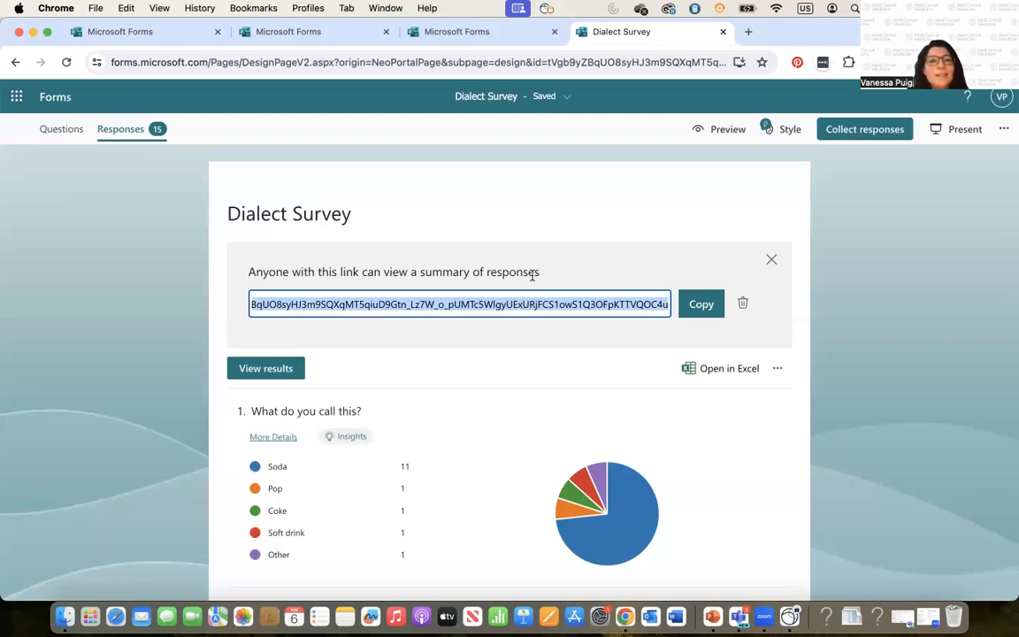
Step: Return to the forms overview, open the Collective Nouns Quiz, and look through its questions and correct answers
click(48, 97)
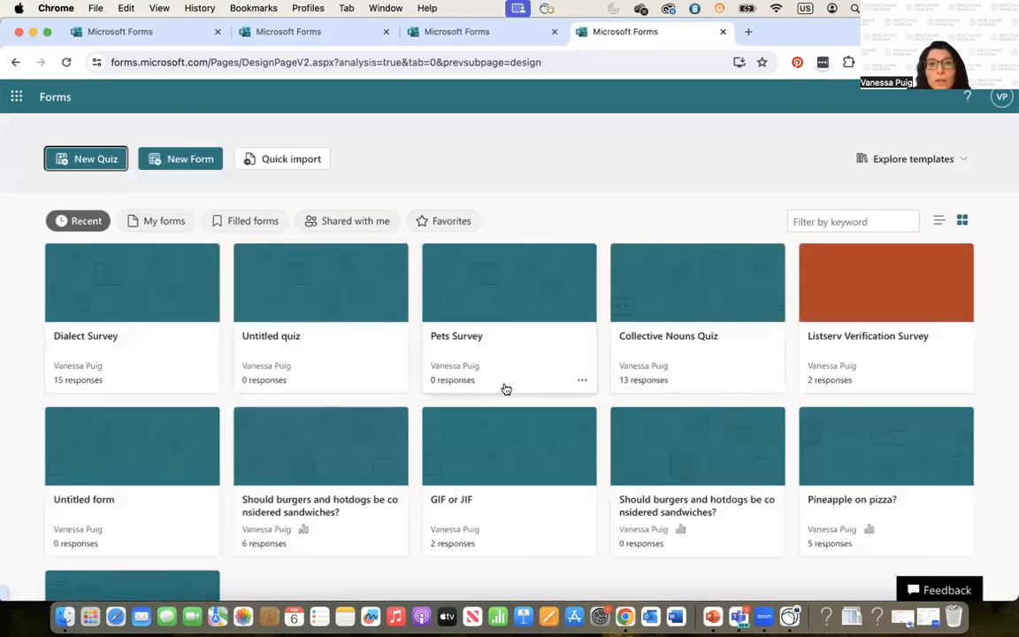
click(675, 340)
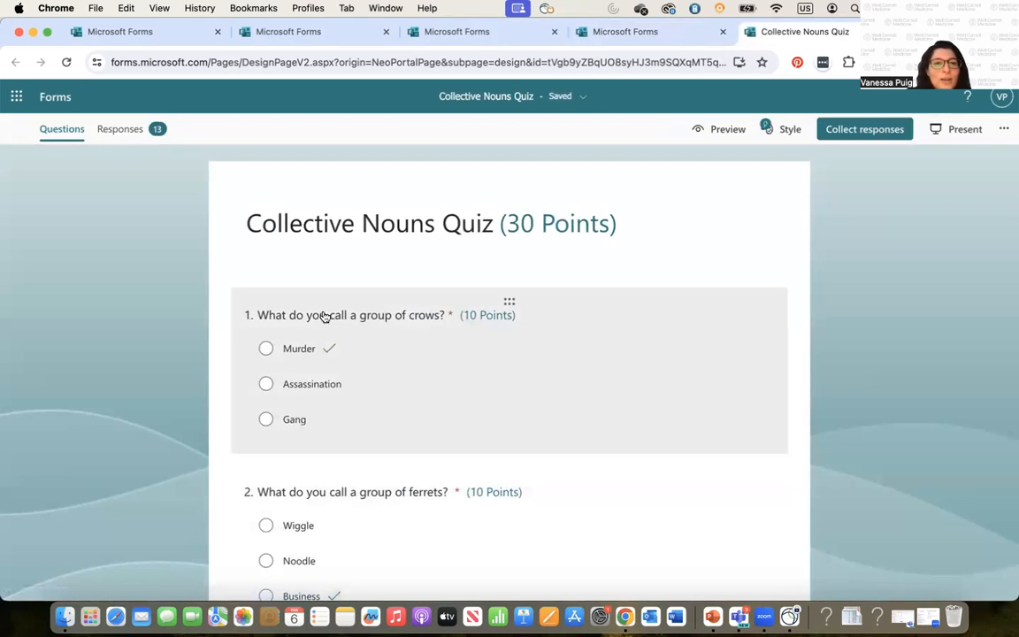
scroll(347, 345, down, 3)
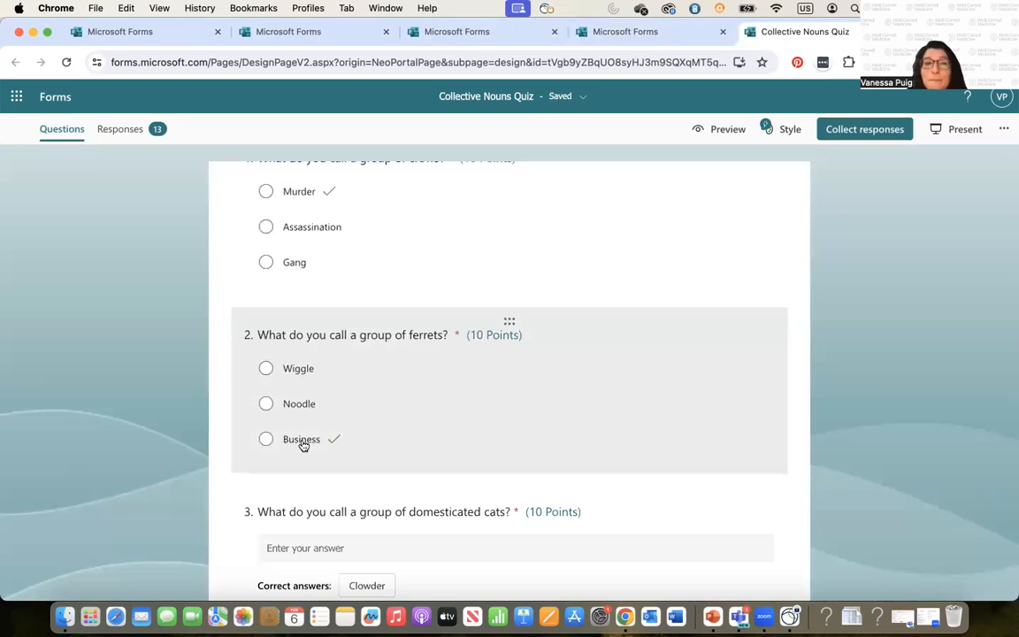
scroll(317, 376, down, 1)
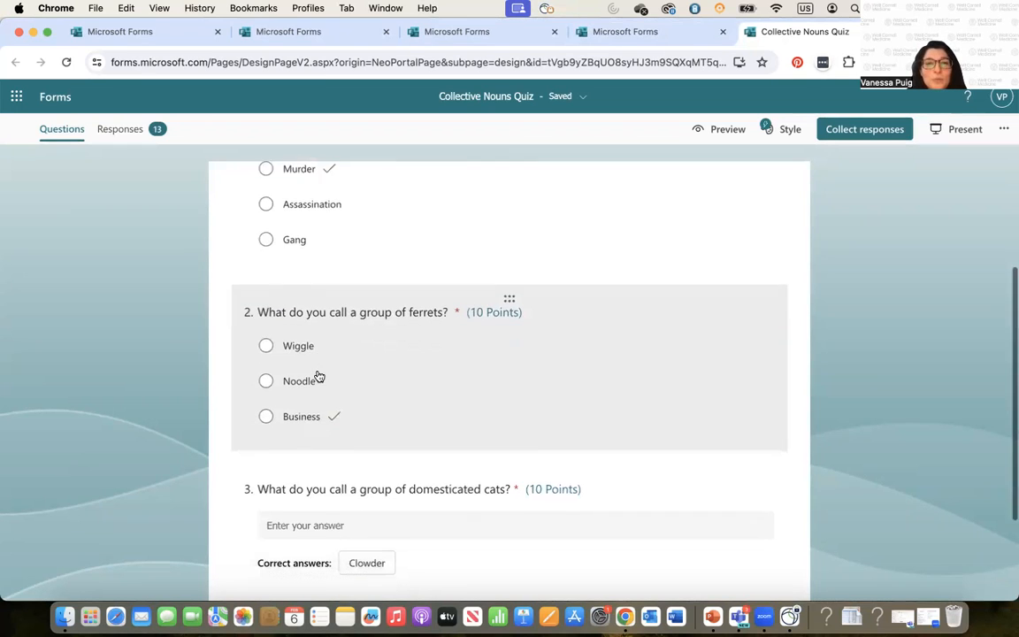
scroll(317, 376, down, 3)
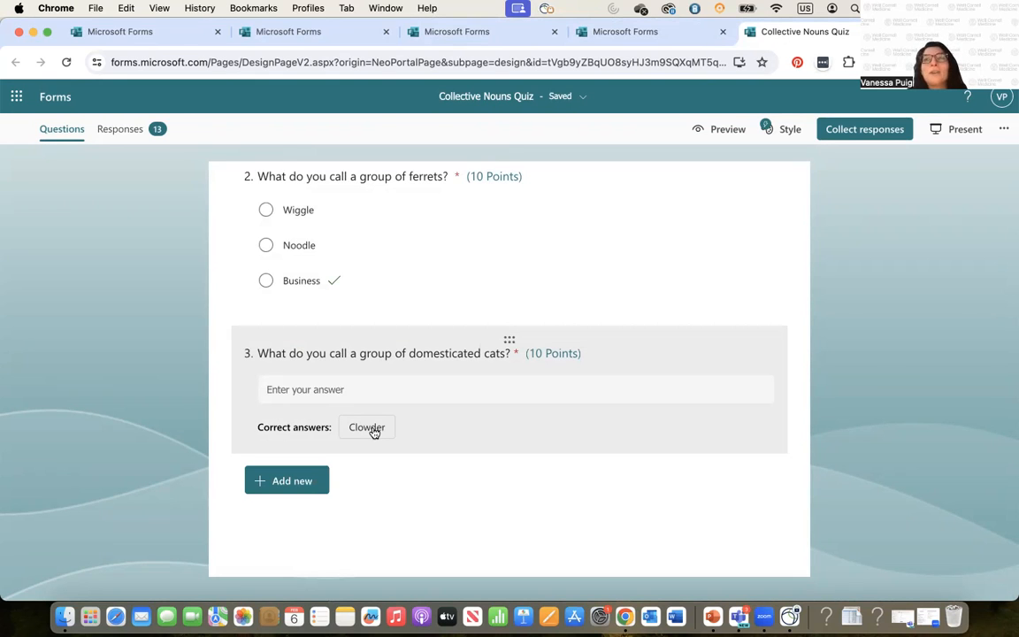
scroll(366, 418, up, 5)
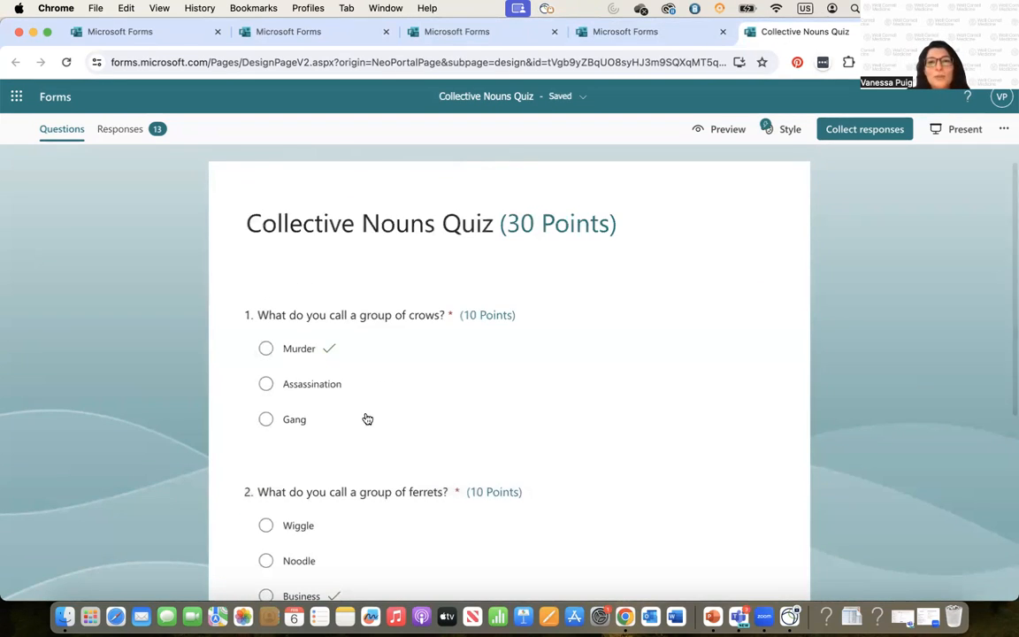
Step: Open the Collective Nouns Quiz's responses and examine the average score and the answer charts for all three questions
click(138, 132)
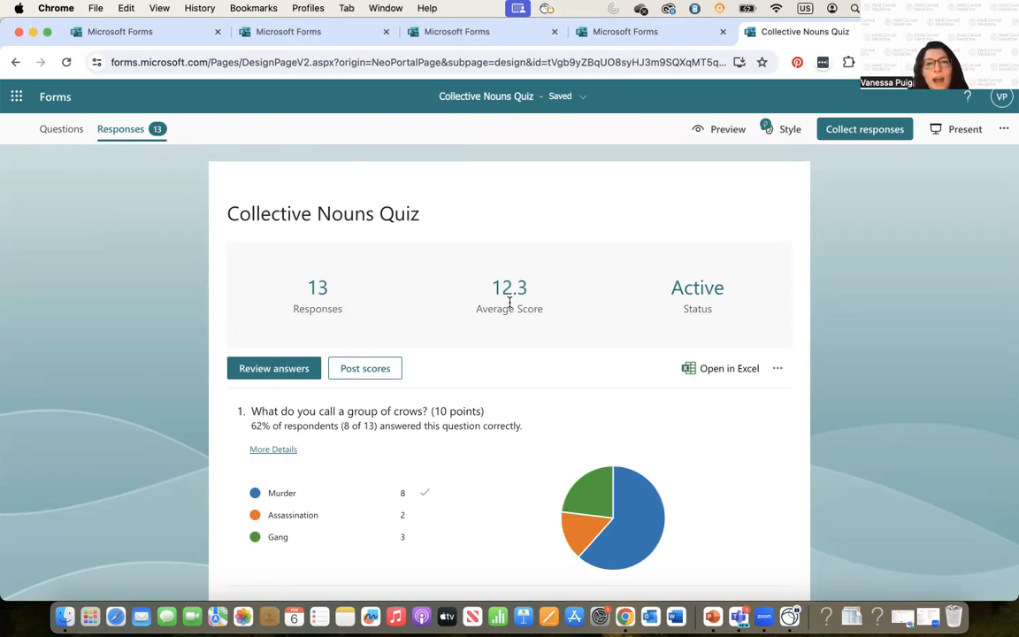
scroll(523, 348, down, 4)
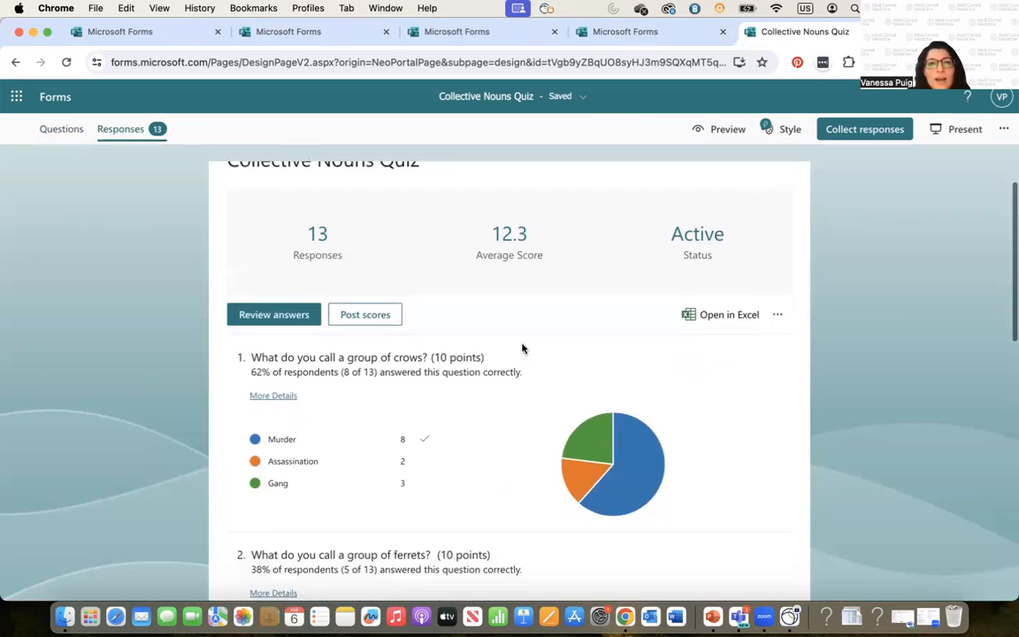
mouse_move(612, 391)
scroll(612, 391, down, 5)
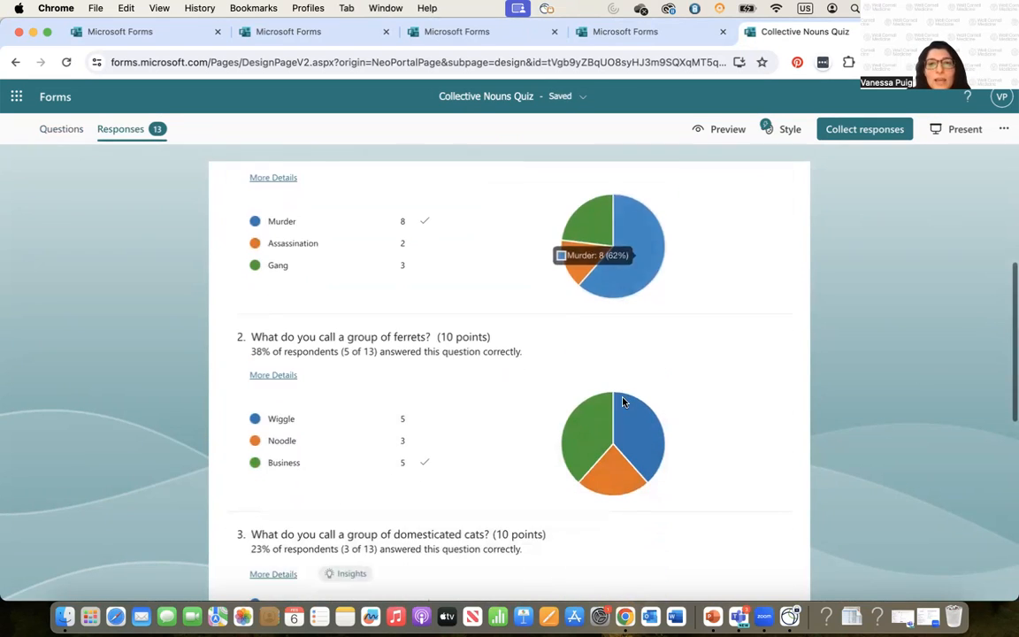
scroll(622, 398, down, 5)
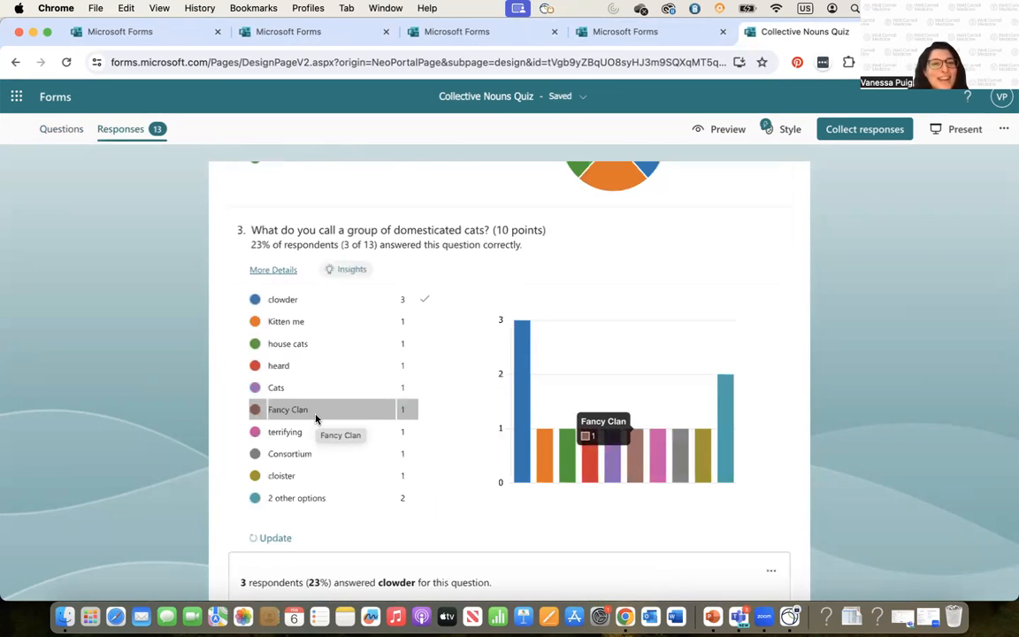
scroll(316, 419, up, 3)
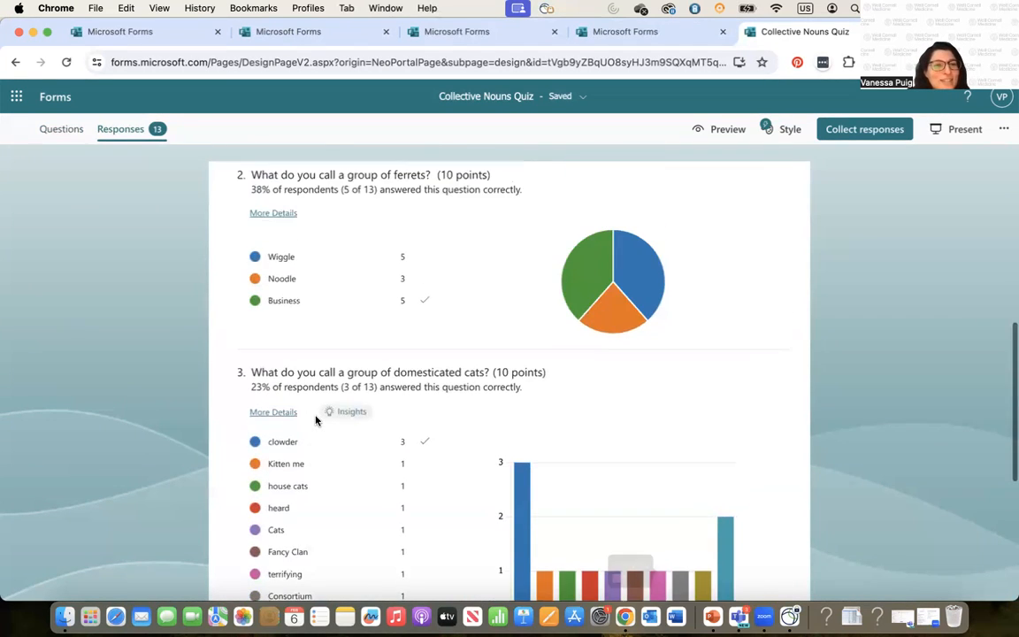
scroll(316, 419, up, 5)
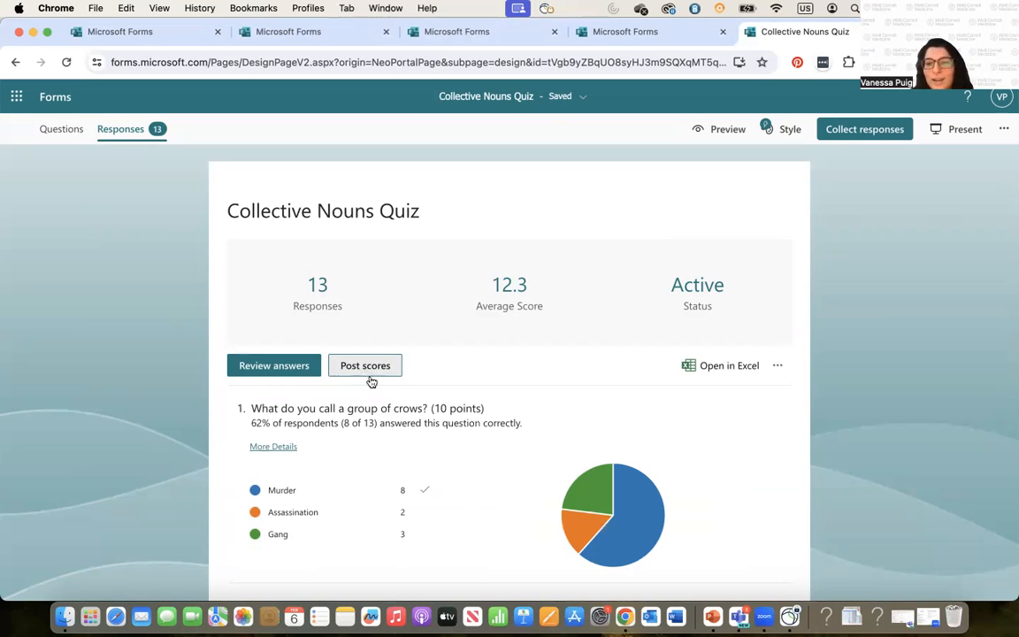
scroll(498, 292, up, 1)
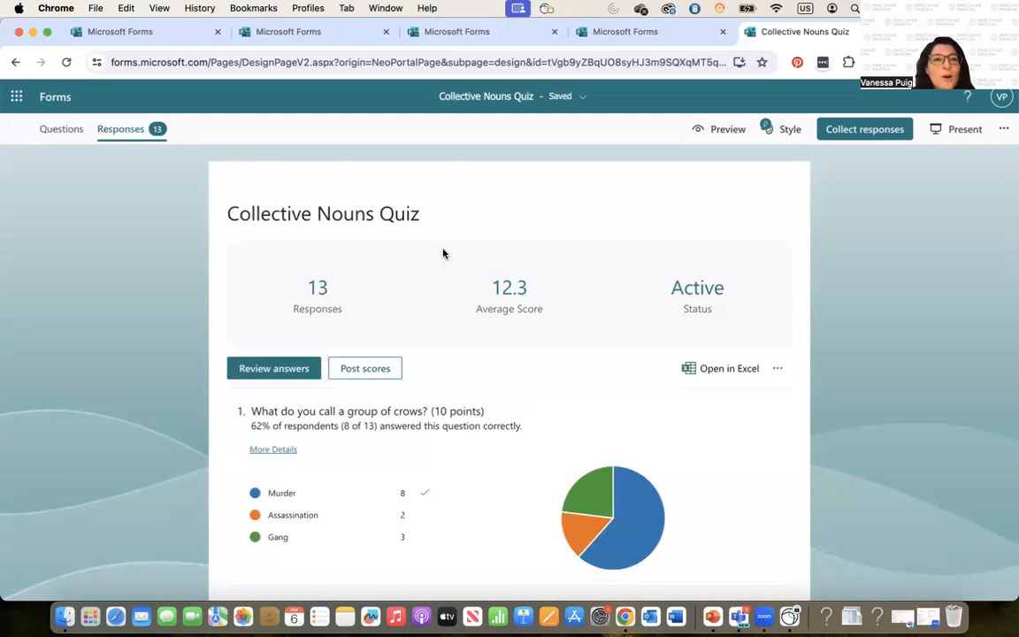
Step: Switch to Microsoft Teams, start a post in the Tech Tuesday Prep General channel, and look over the Forms poll builder before closing it
click(63, 100)
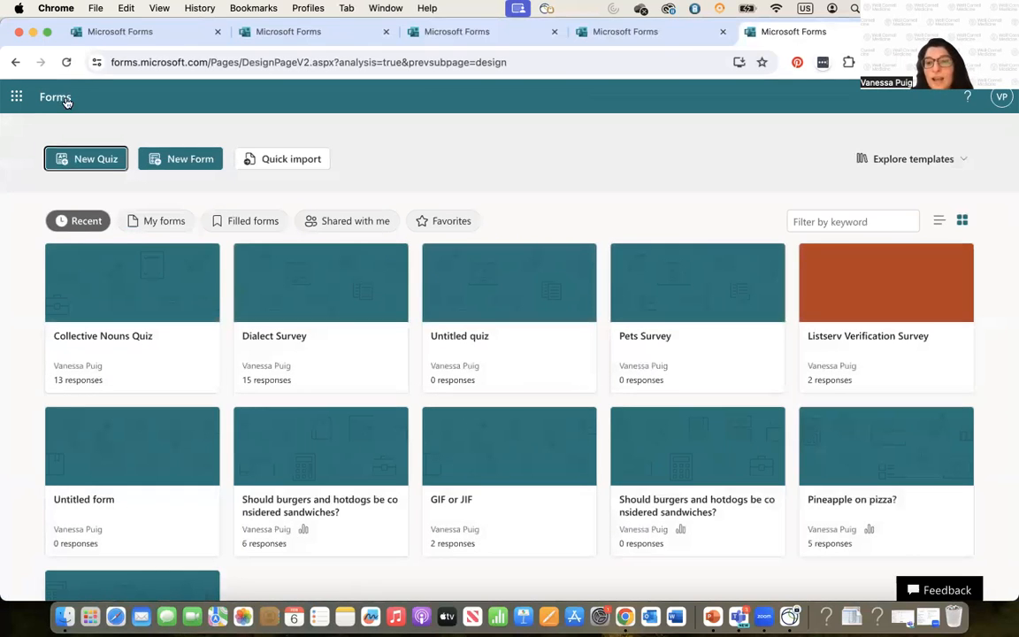
click(738, 617)
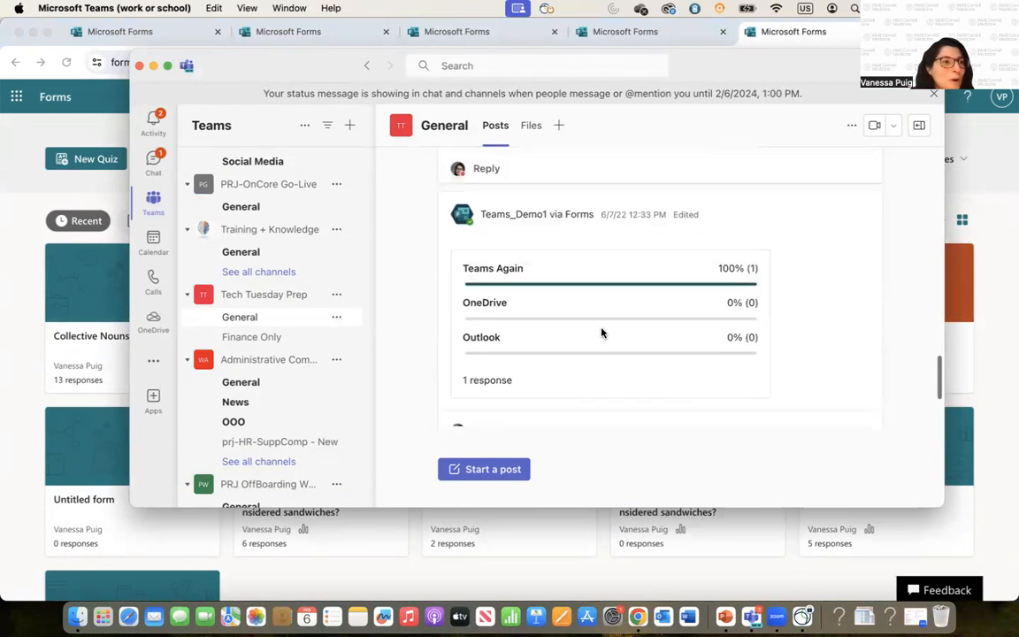
click(486, 471)
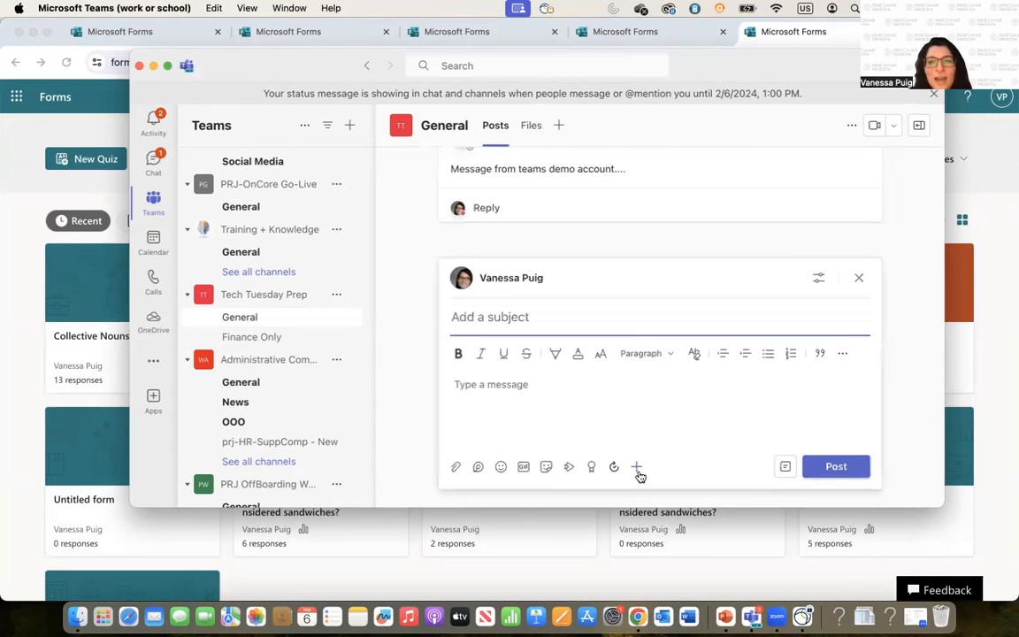
click(637, 472)
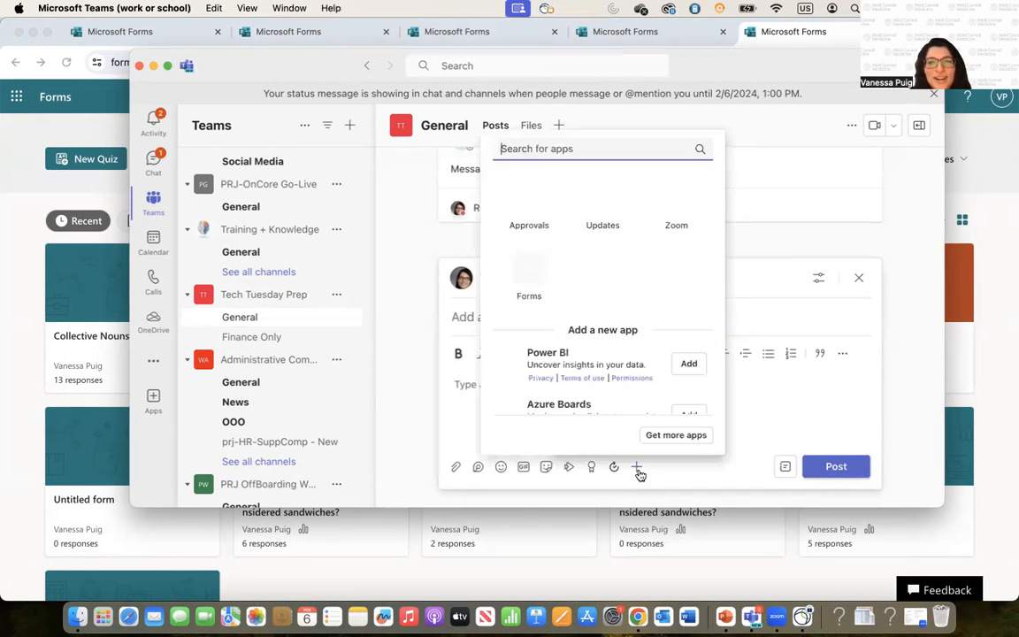
click(529, 274)
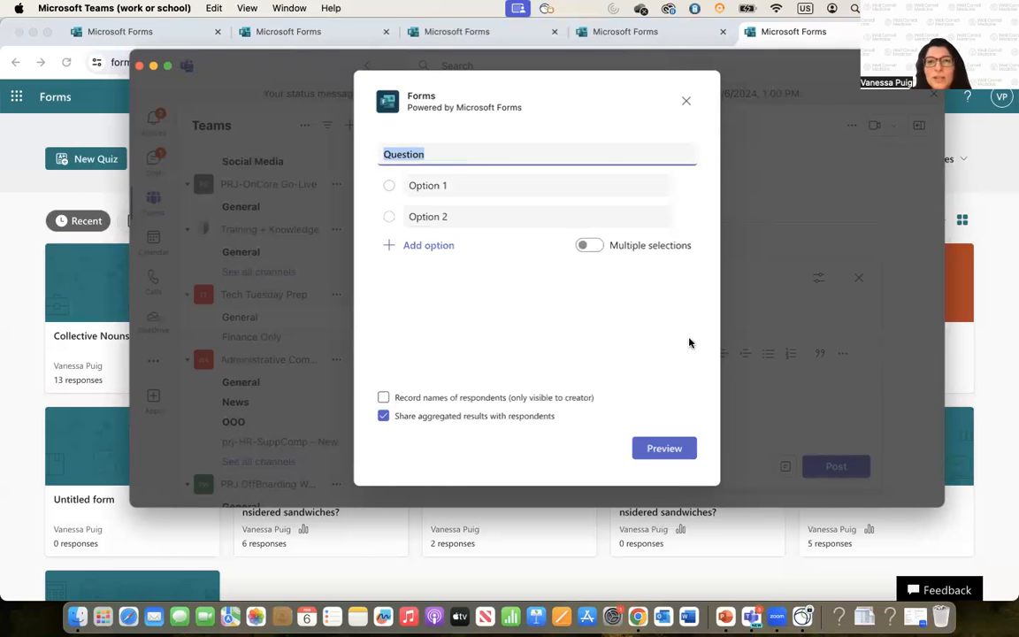
click(686, 100)
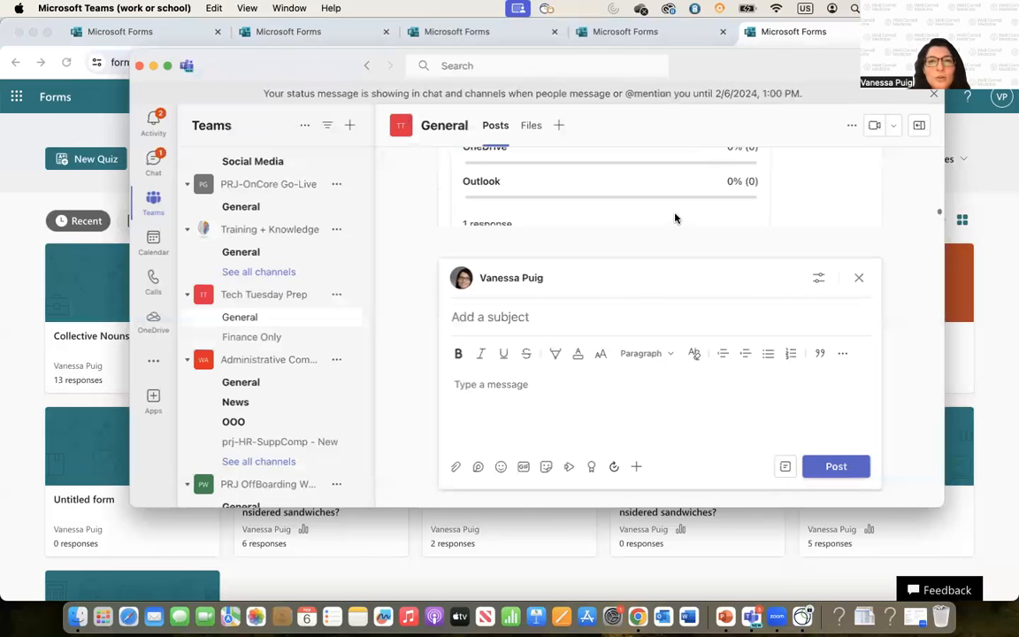
Step: Look over the earlier Forms poll in the channel's posts, including its answer bars and response count
scroll(677, 219, up, 2)
scroll(903, 216, up, 1)
scroll(807, 200, down, 3)
scroll(585, 195, down, 1)
scroll(584, 196, up, 1)
scroll(585, 195, down, 1)
scroll(584, 195, down, 3)
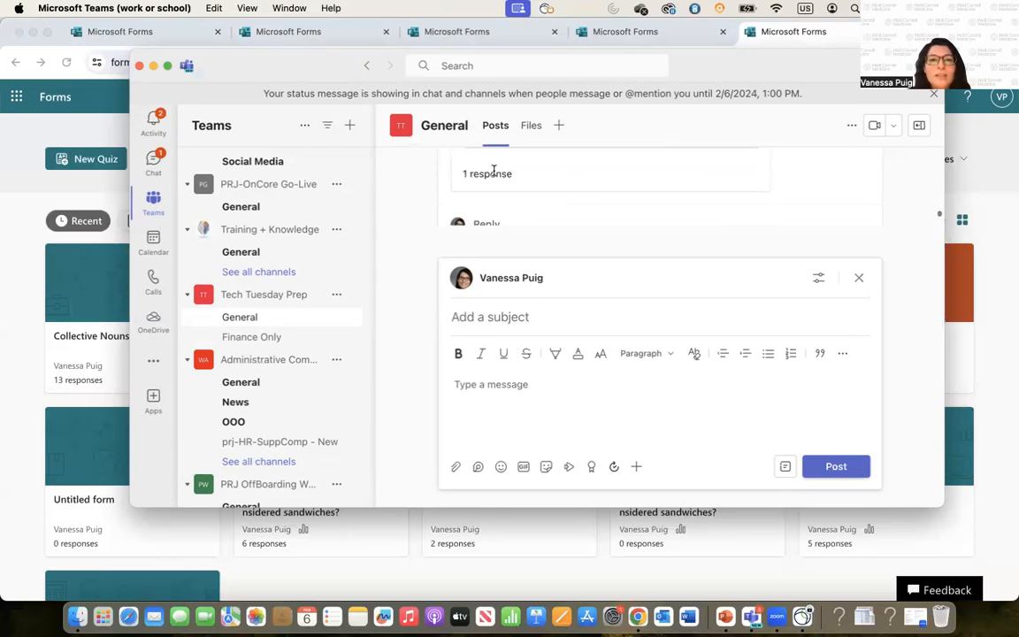
triple_click(493, 171)
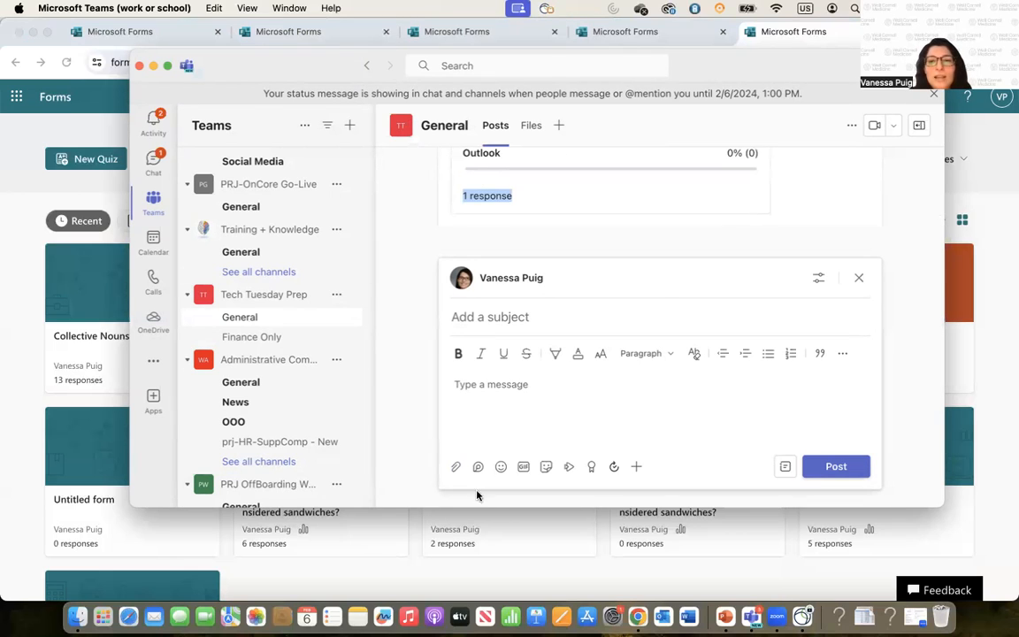
Step: Switch back to Microsoft Forms in Chrome and look through the forms overview for the forms and polls listed there
click(503, 566)
scroll(290, 521, down, 4)
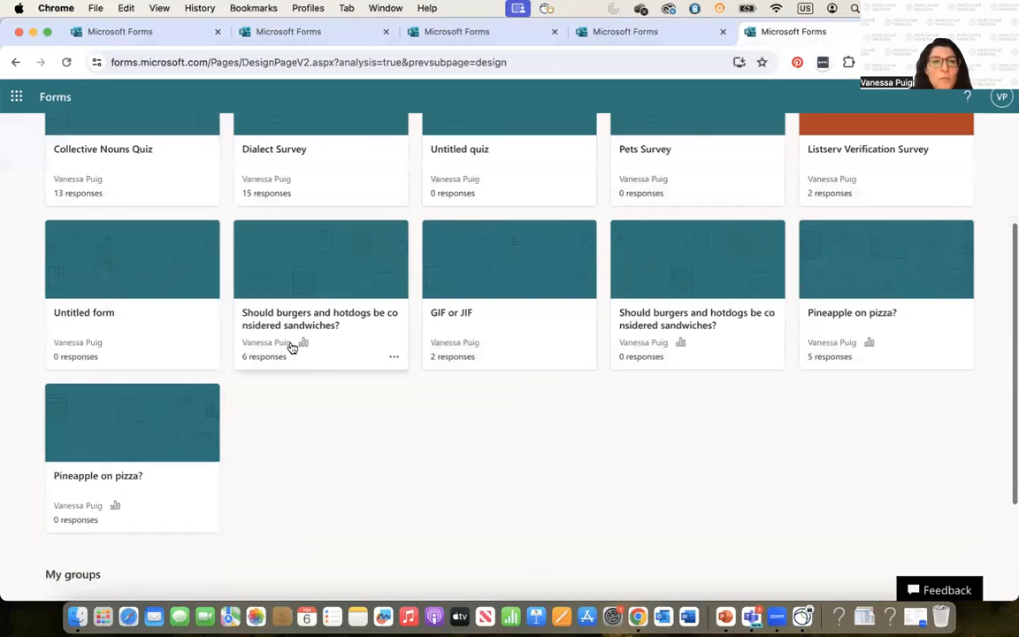
scroll(292, 347, up, 2)
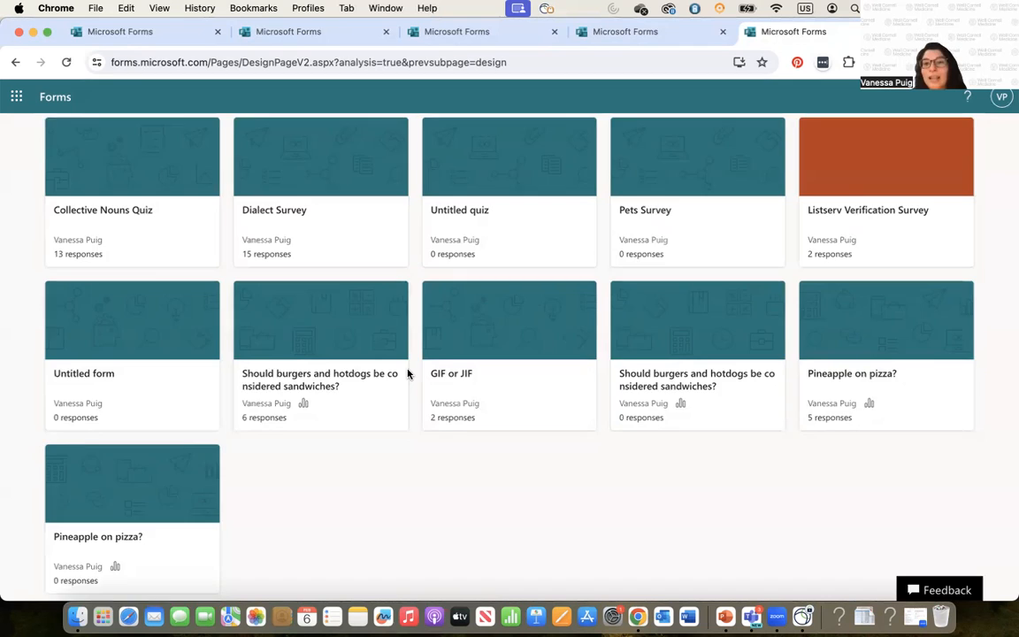
scroll(409, 375, up, 3)
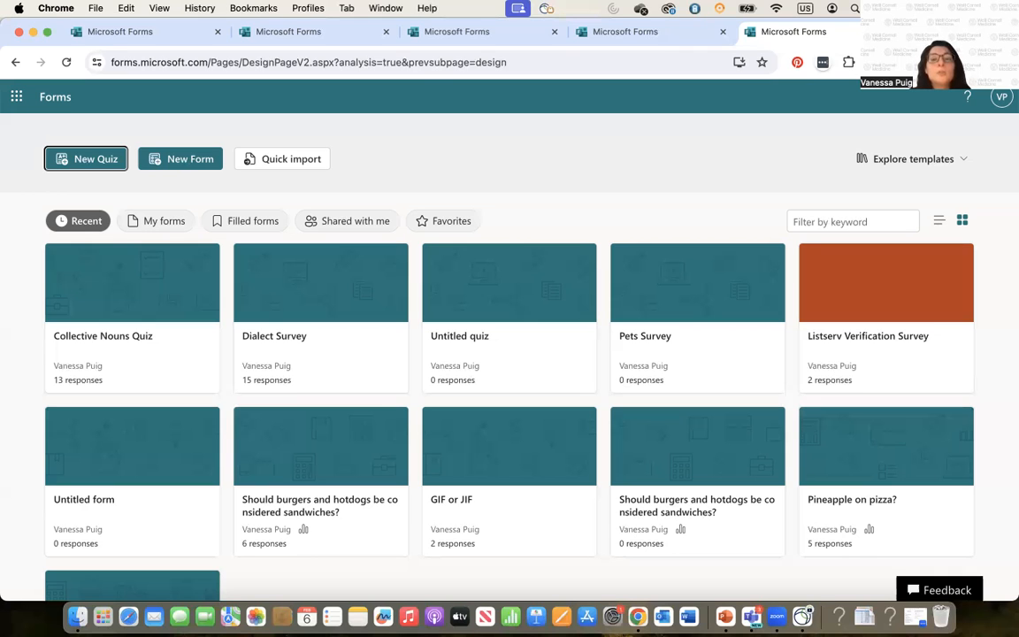
Step: Open the untitled quiz and turn on shuffled options for the question "What do you call a group of crows?"
click(493, 346)
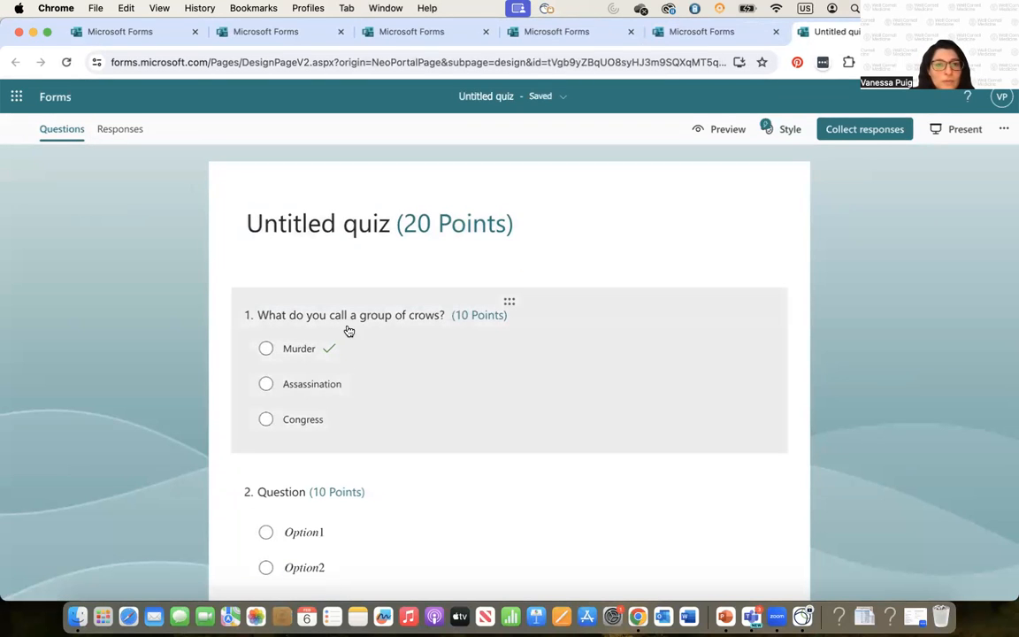
click(345, 330)
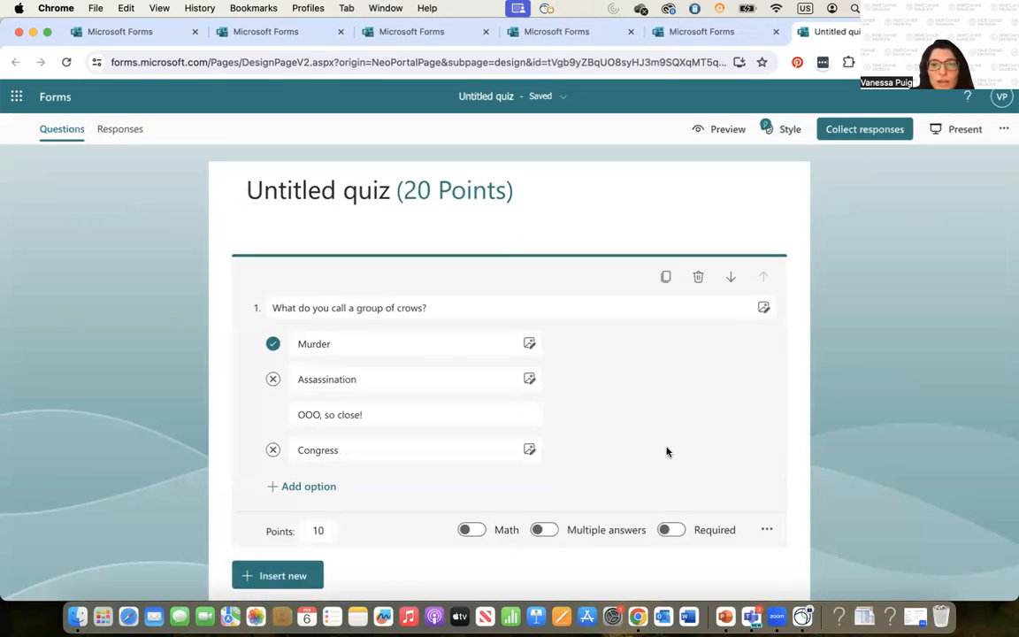
click(766, 529)
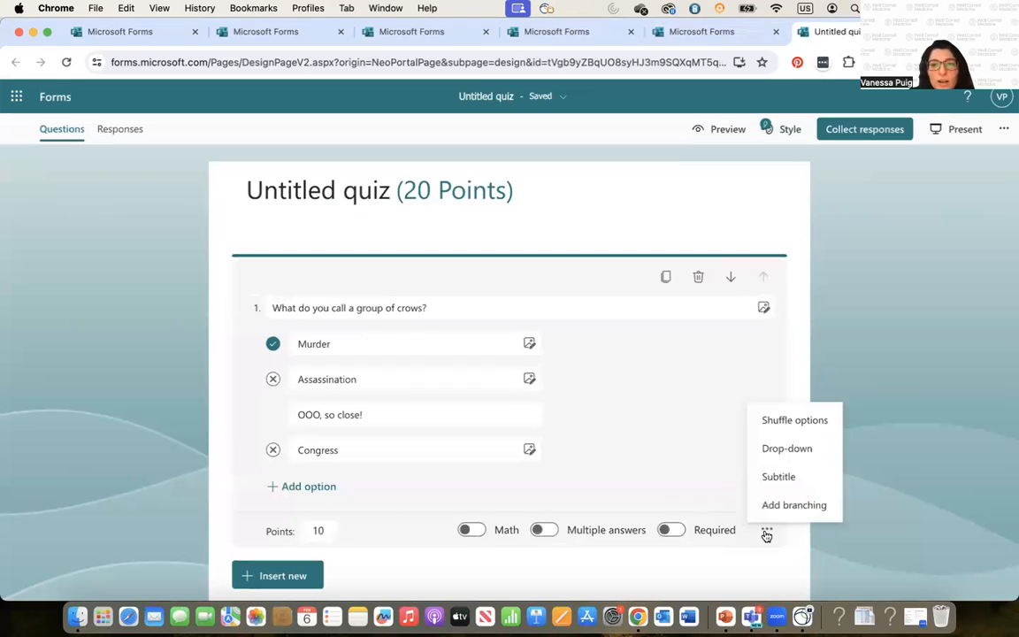
click(785, 422)
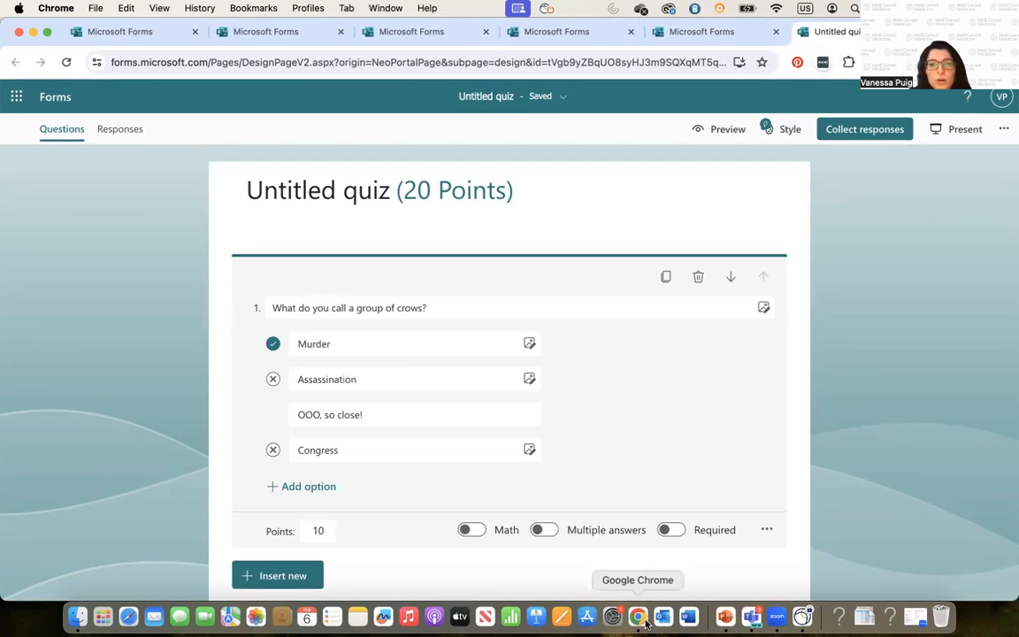
Step: Return from the quiz to the forms overview and look through the recent forms
click(60, 99)
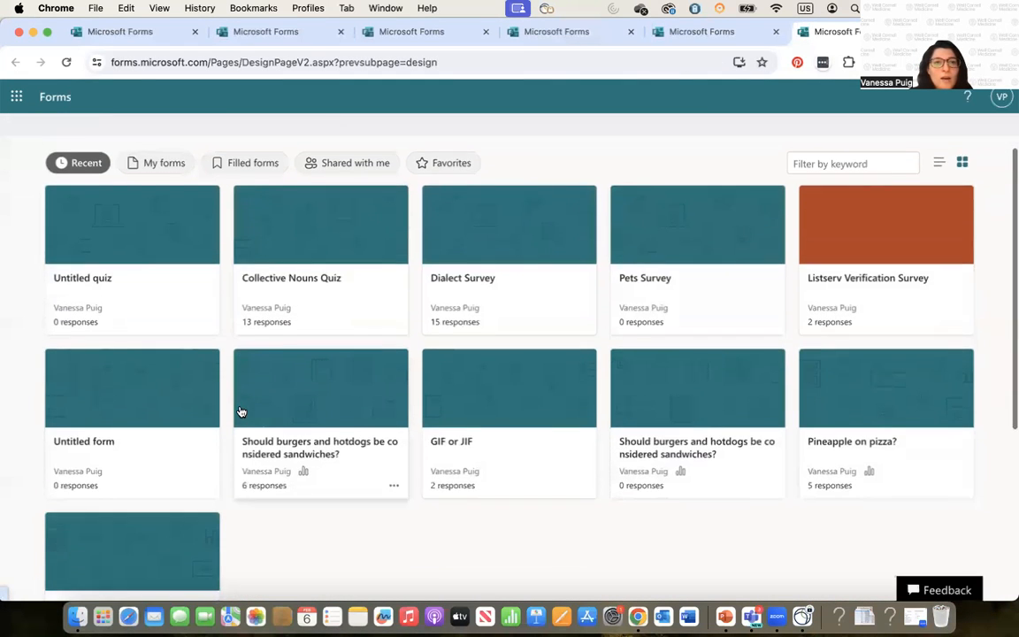
scroll(239, 411, down, 5)
scroll(238, 411, up, 2)
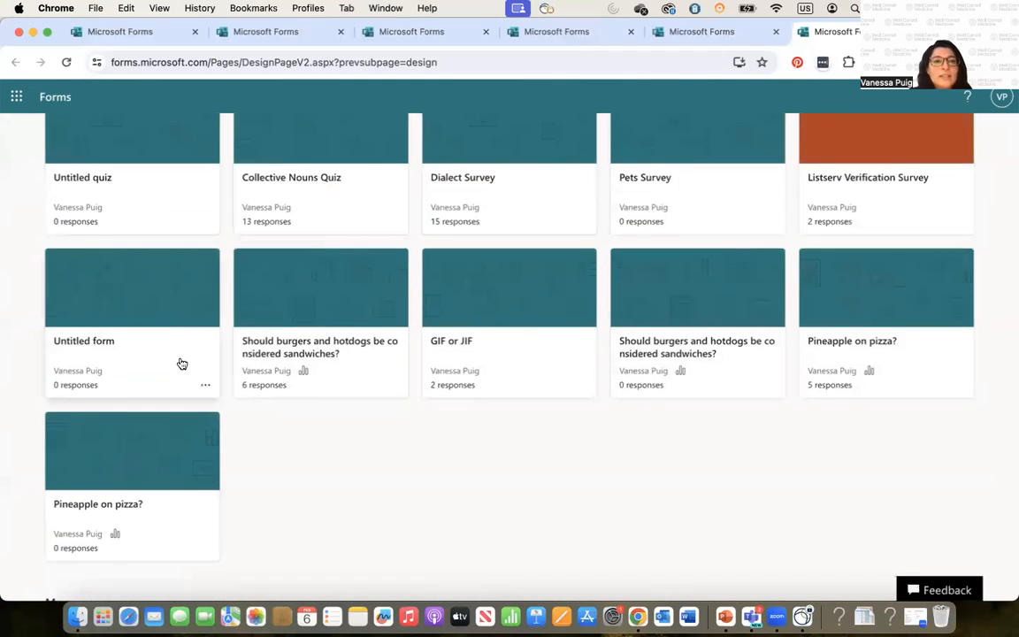
scroll(177, 361, up, 3)
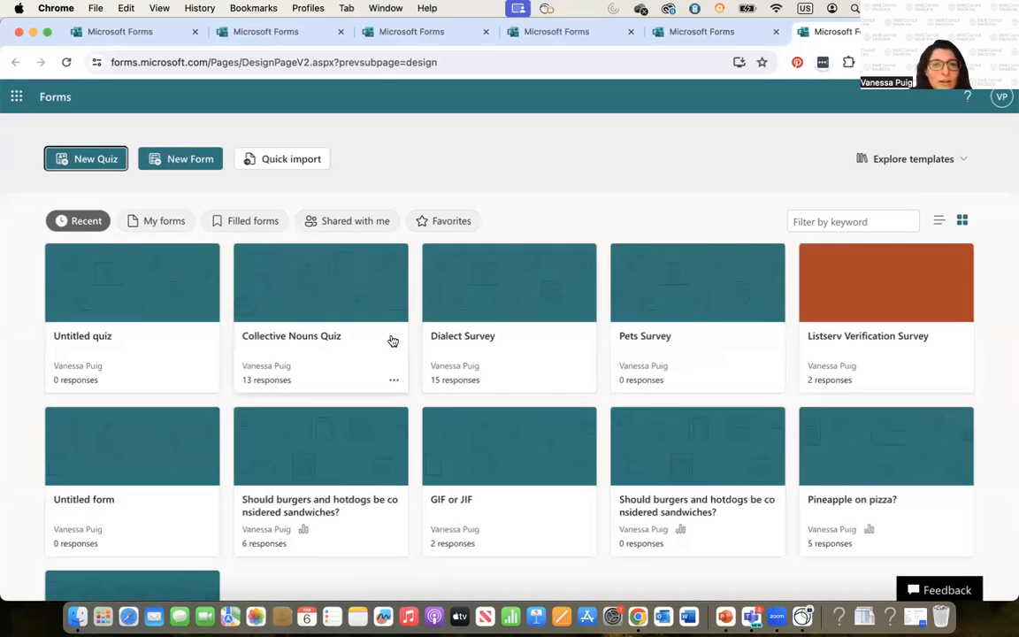
Step: Open the Pets Survey's settings and examine the options for responses and response receipts, including email notification of each response
click(647, 342)
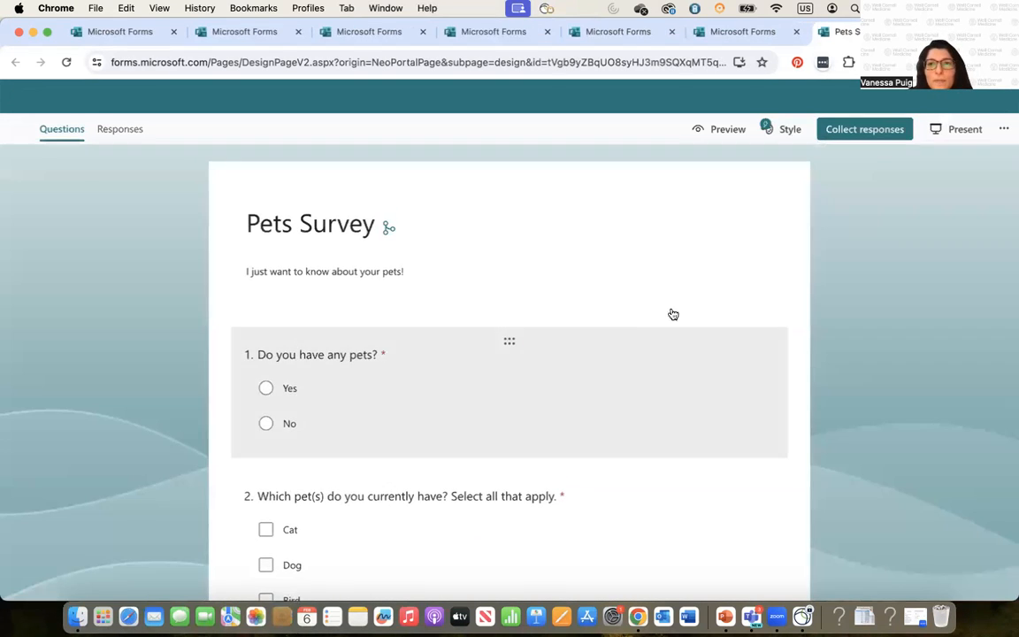
click(1006, 131)
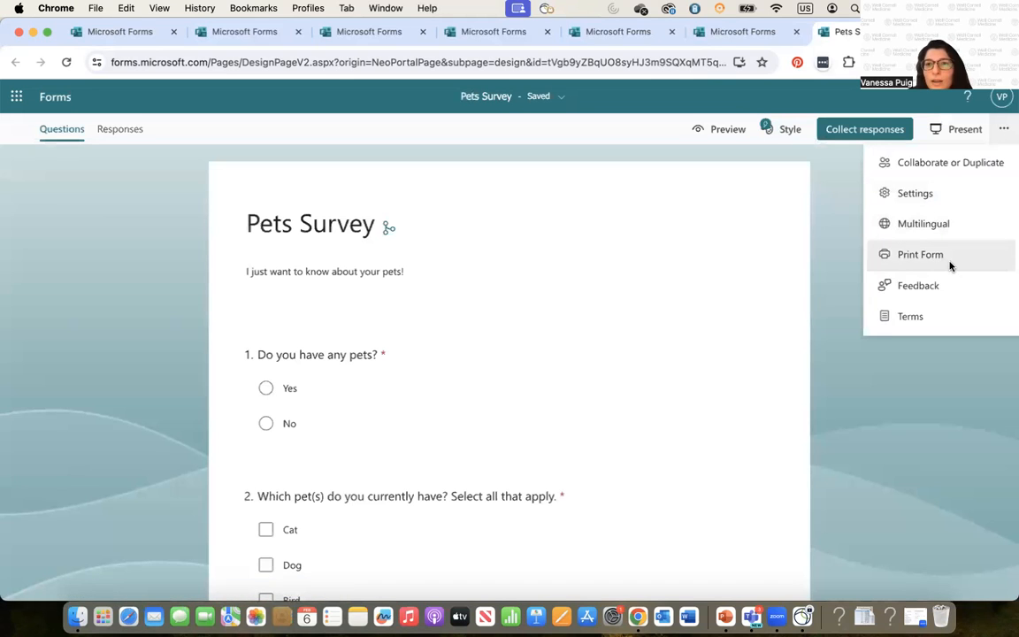
click(944, 197)
scroll(779, 521, down, 5)
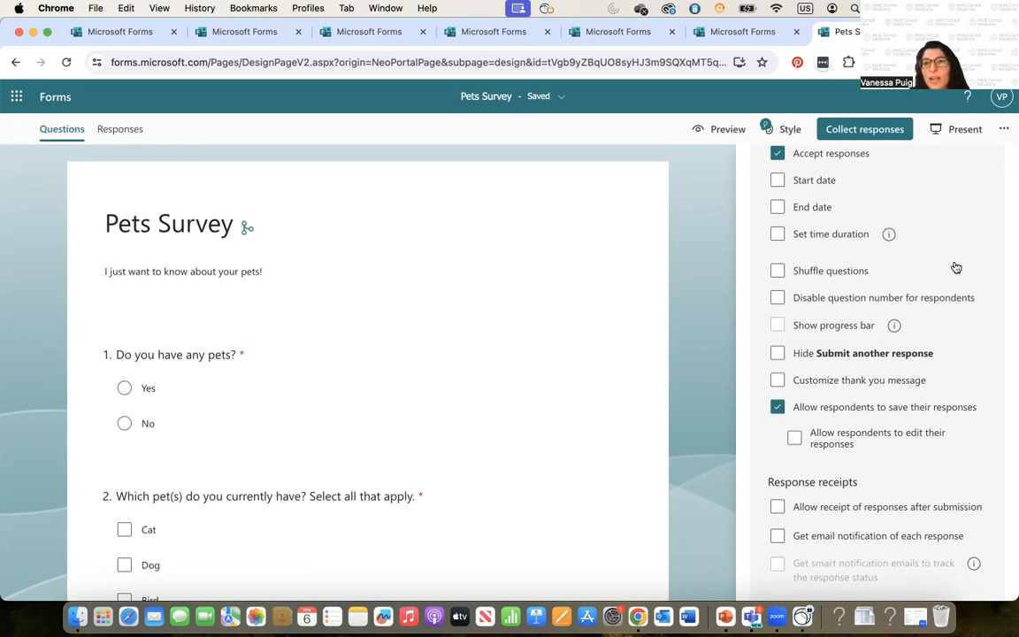
click(1002, 130)
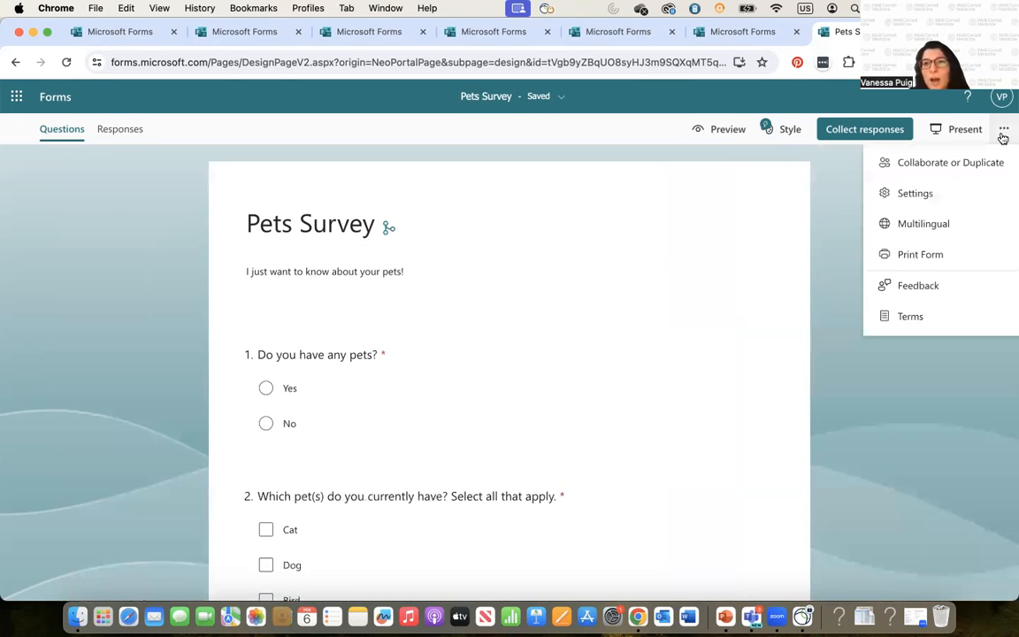
click(933, 196)
scroll(833, 480, down, 5)
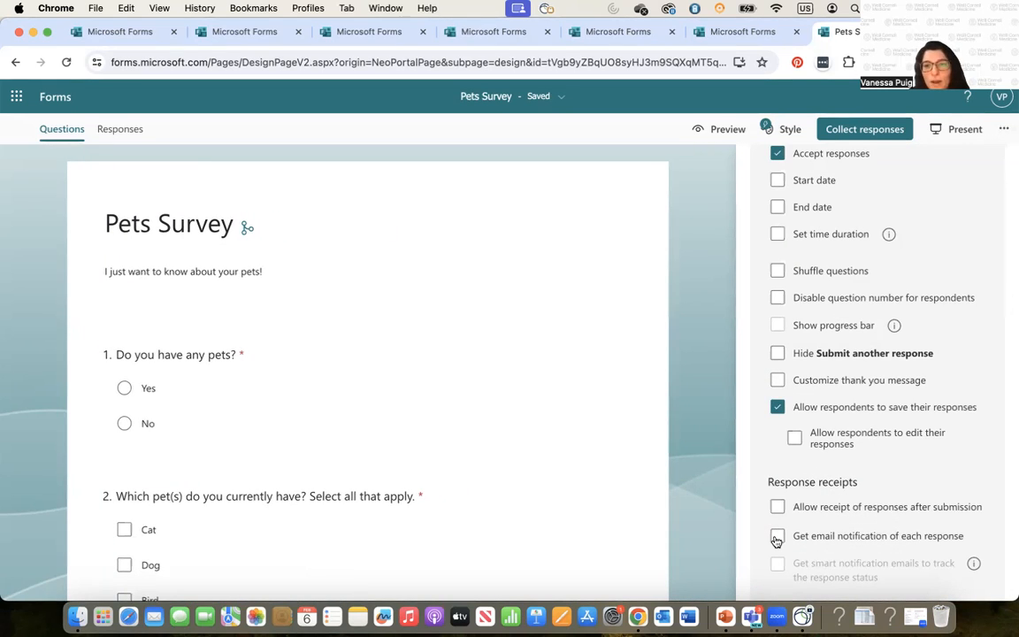